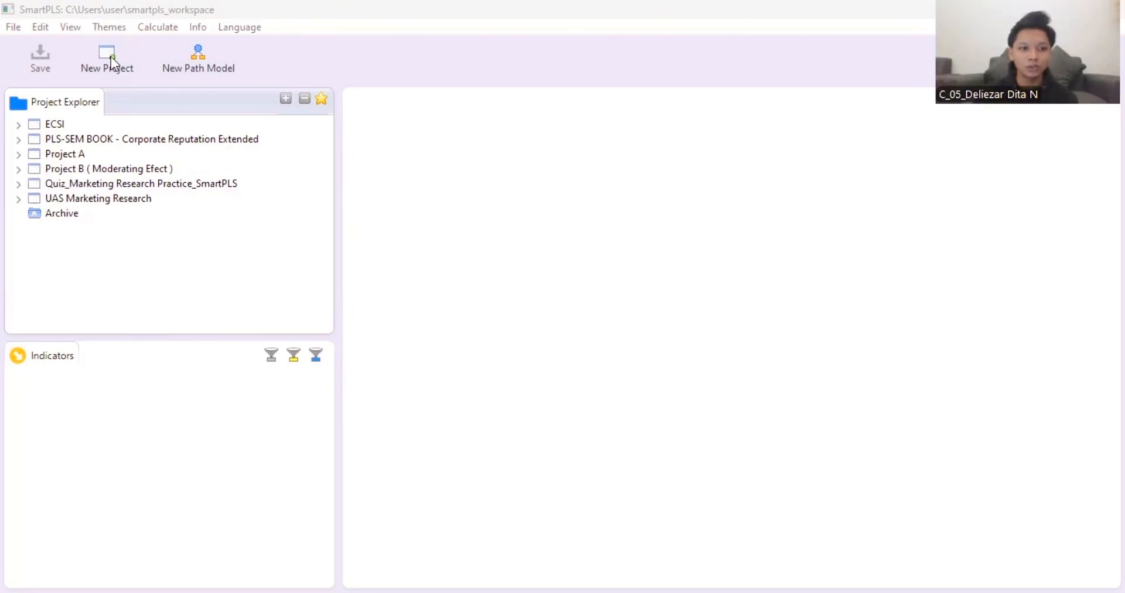
Step: Create a new project named "UAS Marketing Research 1"
left_click(109, 56)
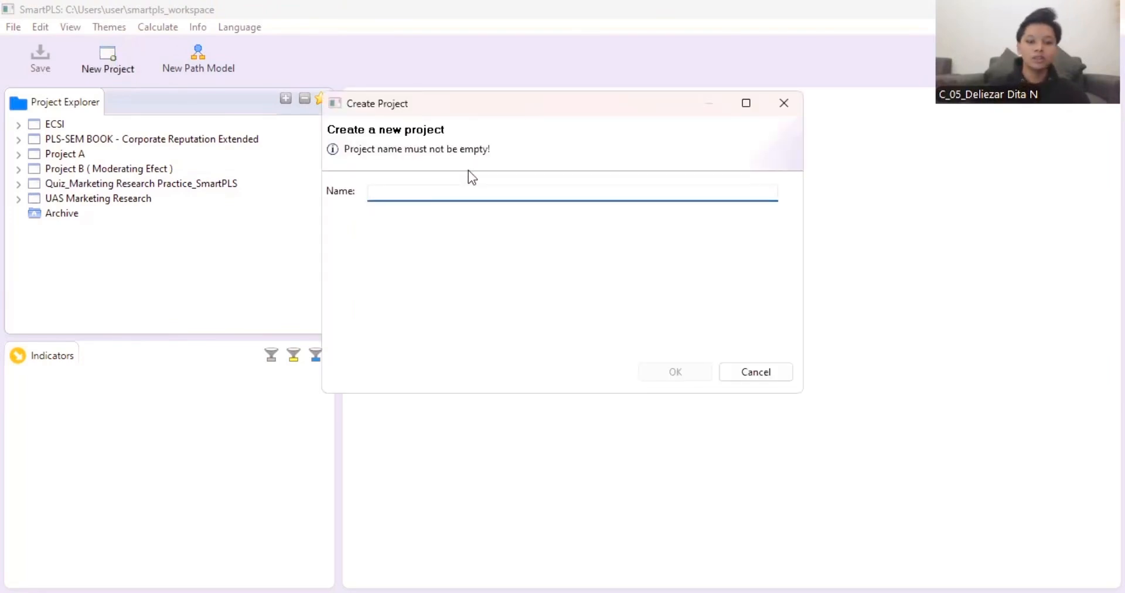
type("Uas")
key("BackSpace")
key("BackSpace")
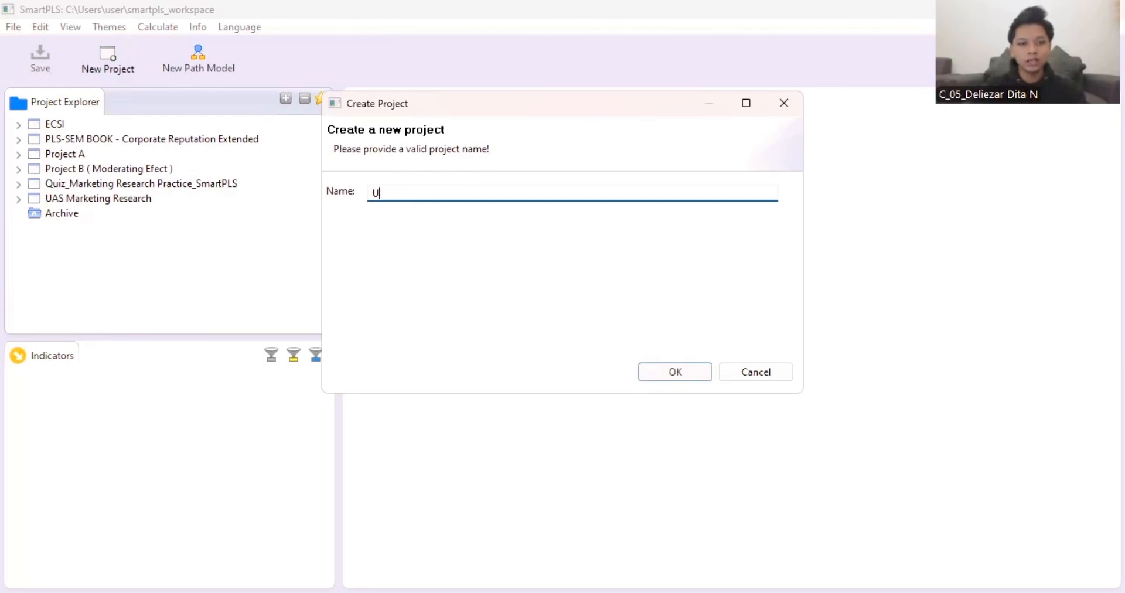
type("AS Marke")
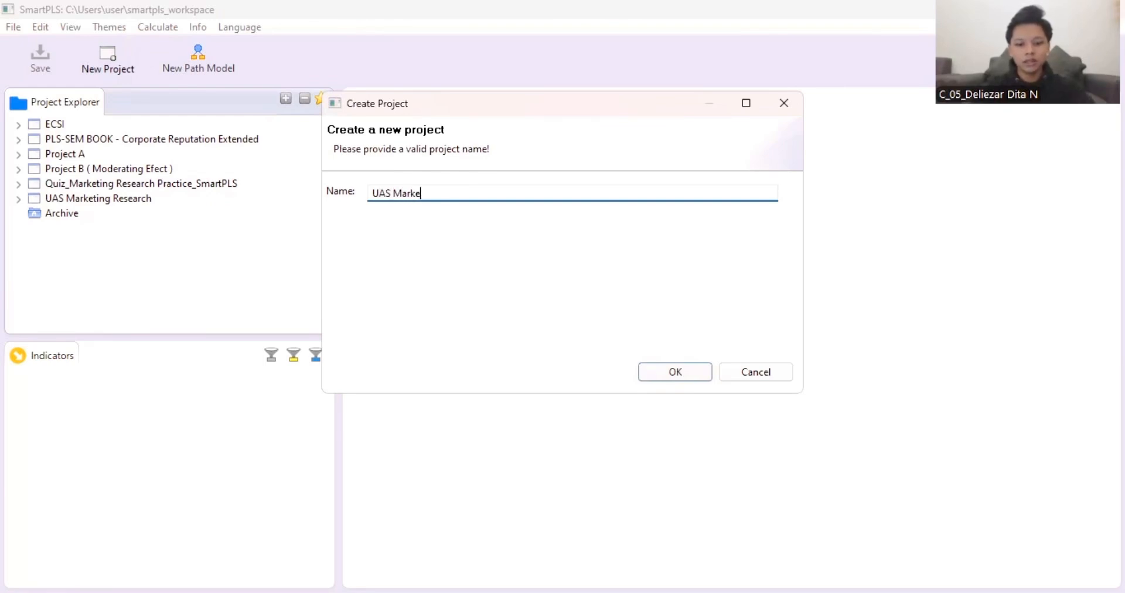
type("ting Resr=e")
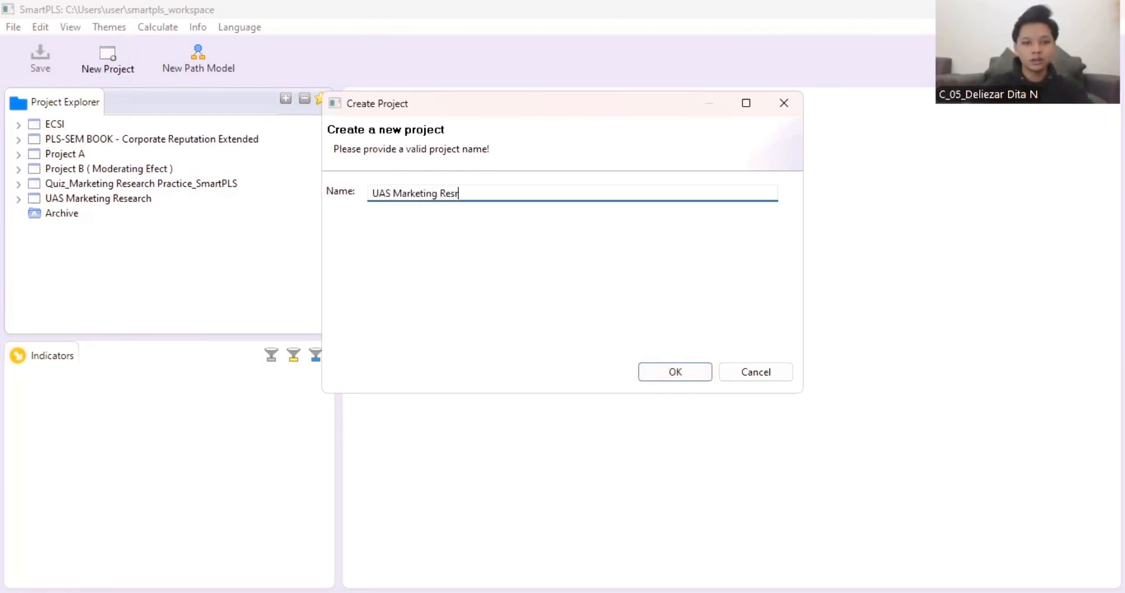
key("BackSpace")
key("BackSpace")
key("BackSpace")
type("earch")
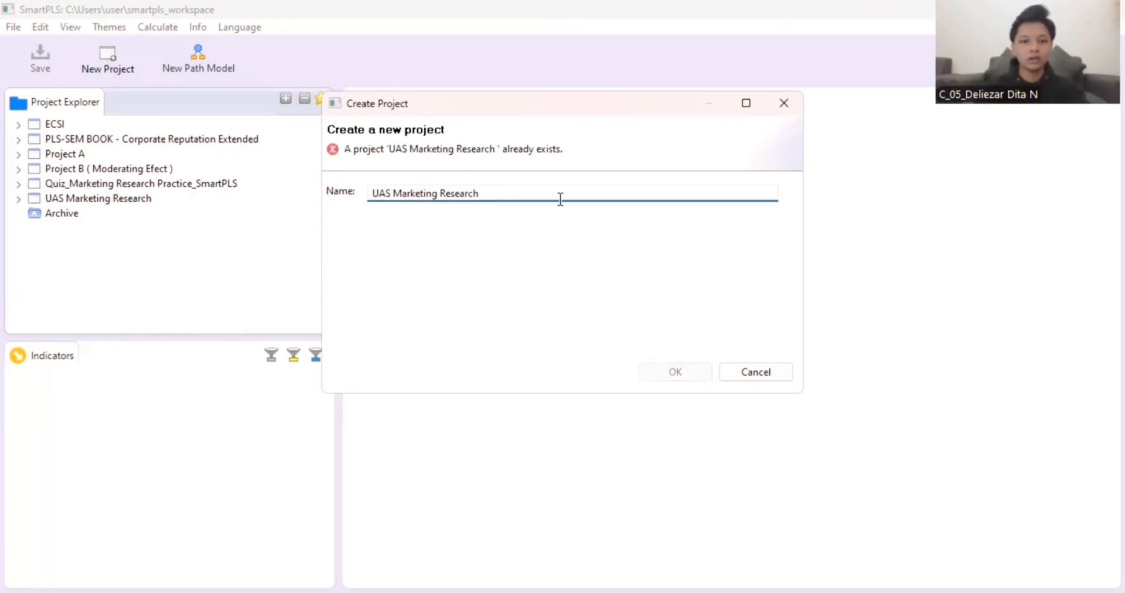
type(" 1")
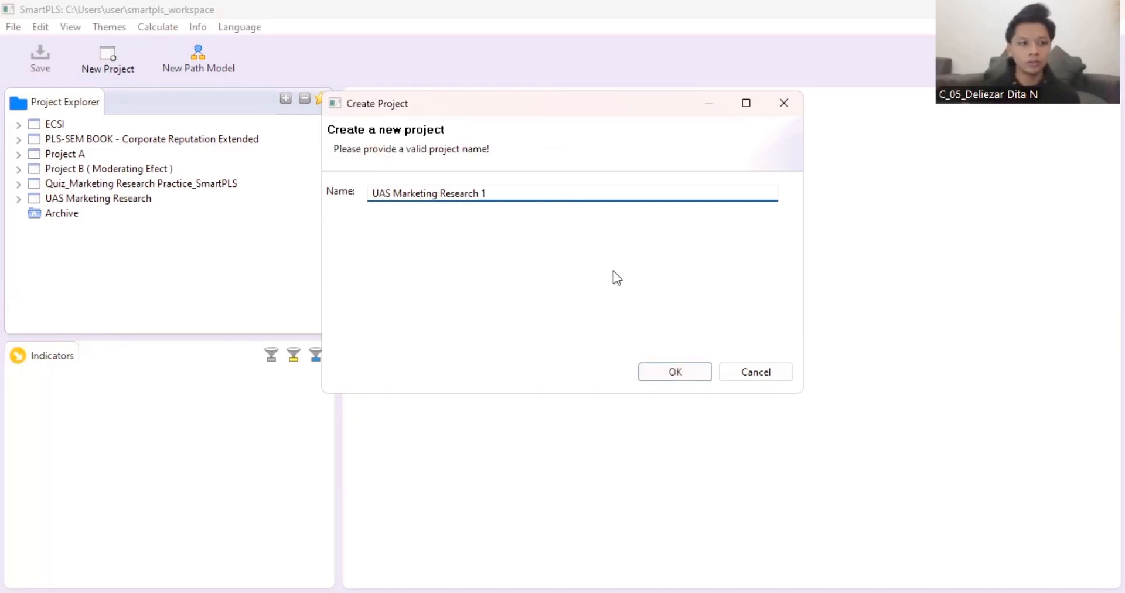
left_click(677, 373)
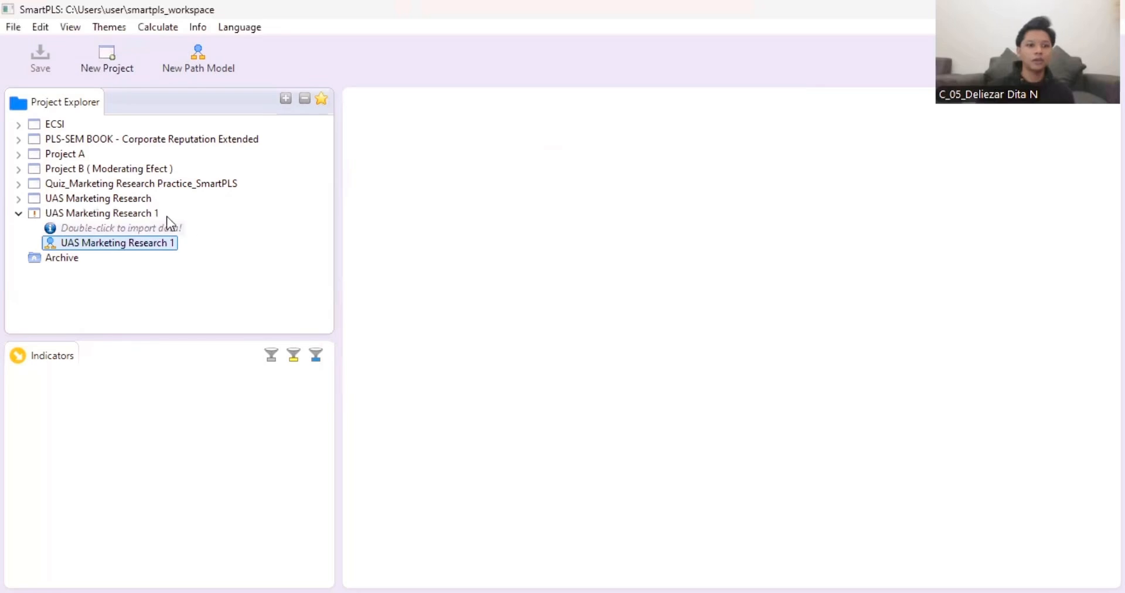
Step: Delete the existing "UAS Marketing Research" project from the workspace
left_click(151, 201)
right_click(153, 202)
left_click(282, 298)
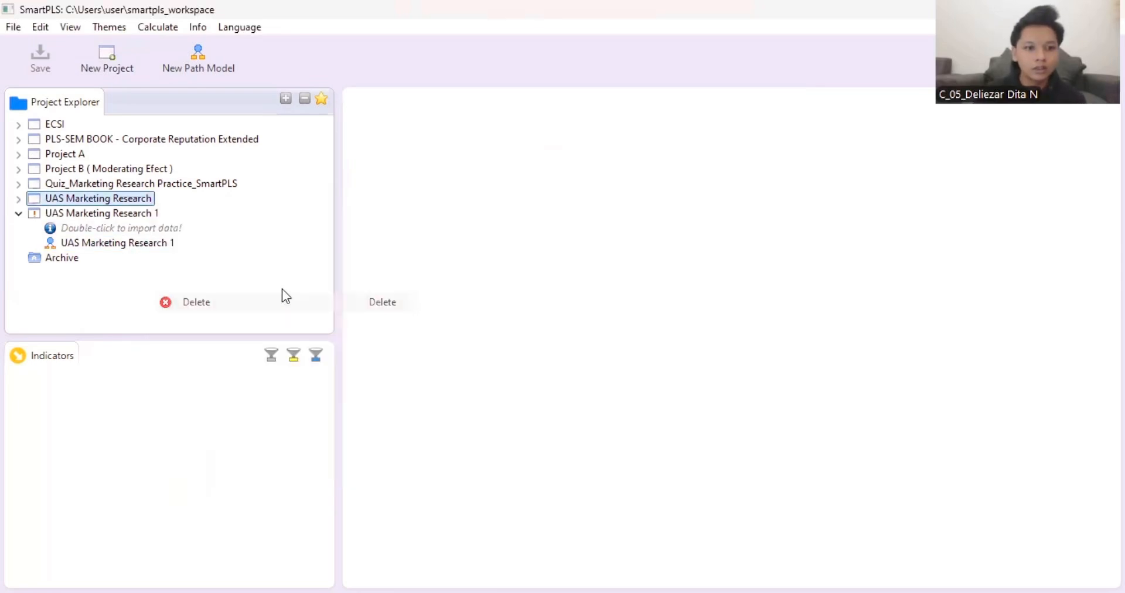
left_click(669, 371)
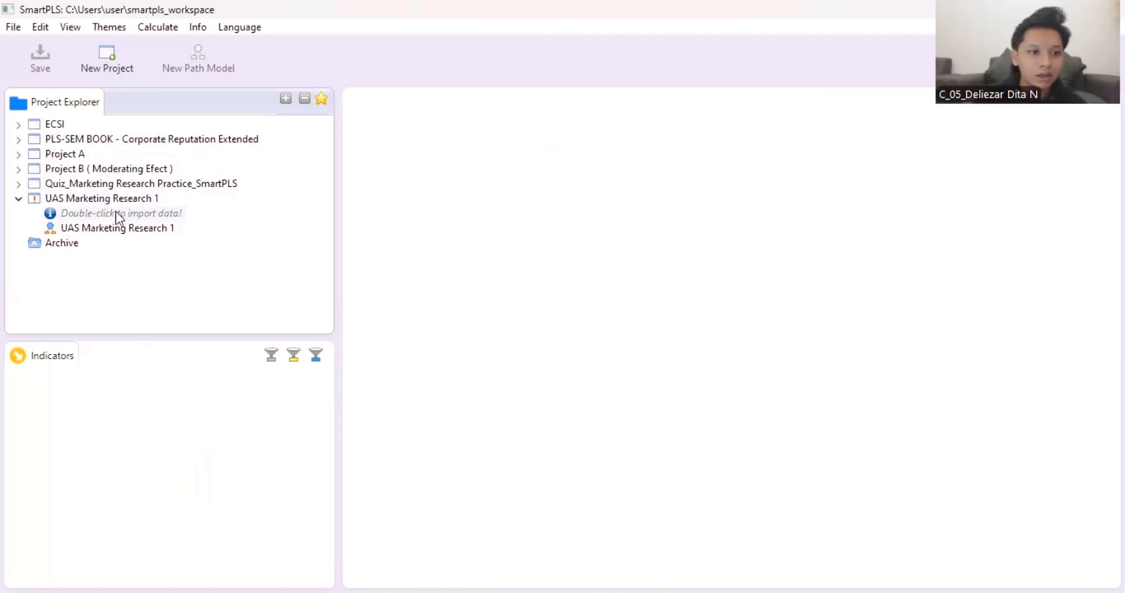
Step: Import the data file "Tes data.csv.xls - Tes data.csv.xls" from Downloads into the UAS Marketing Research 1 project, keeping its suggested name
left_click(148, 215)
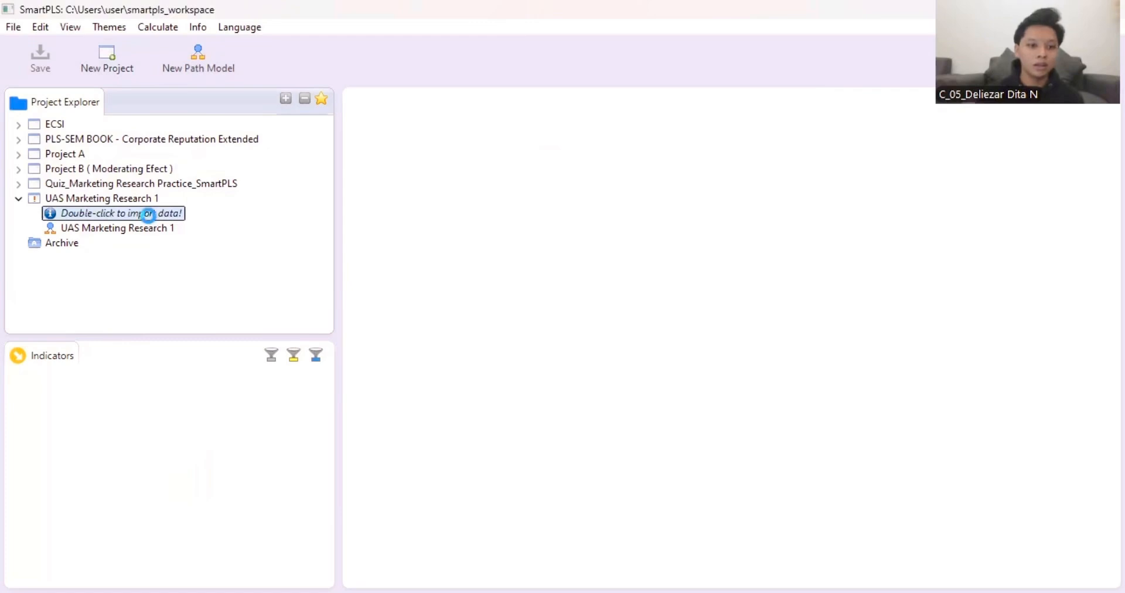
double_click(149, 215)
scroll(278, 287, "down", 2)
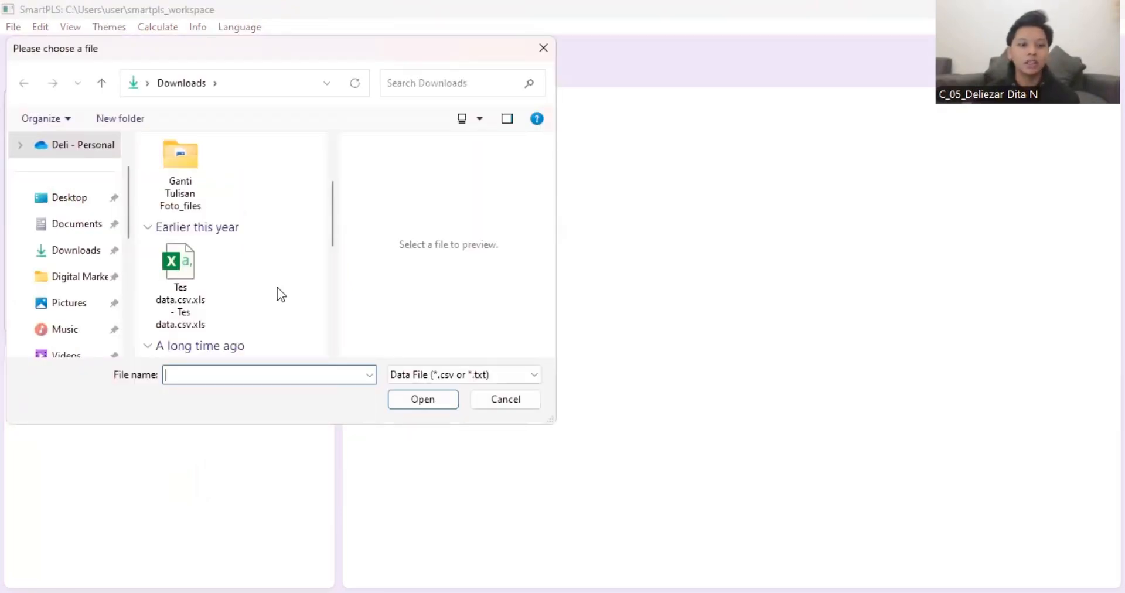
left_click(192, 281)
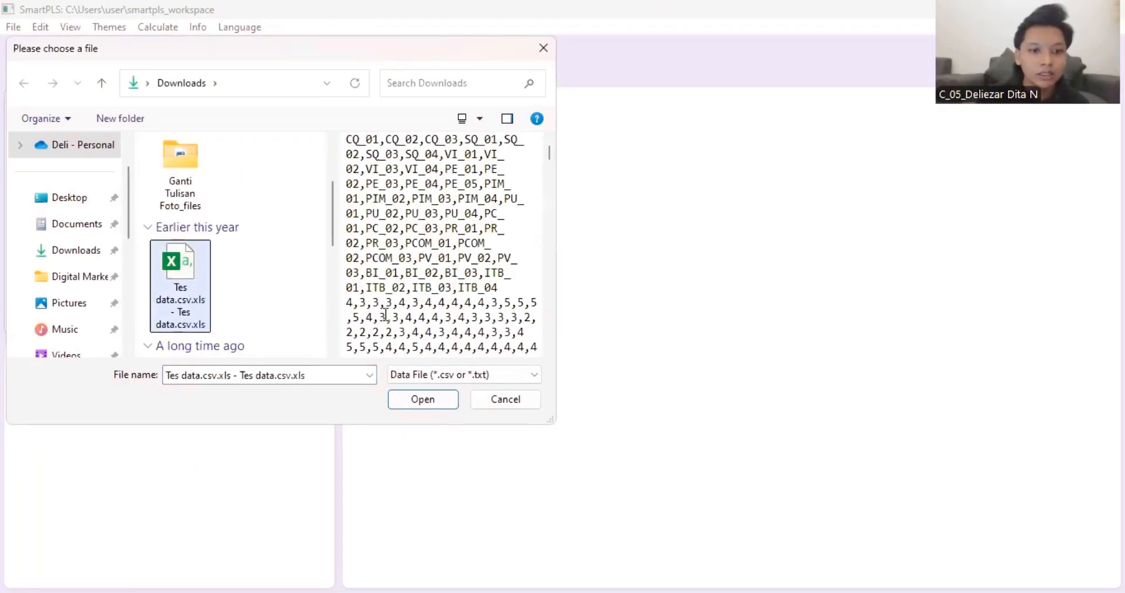
left_click(449, 406)
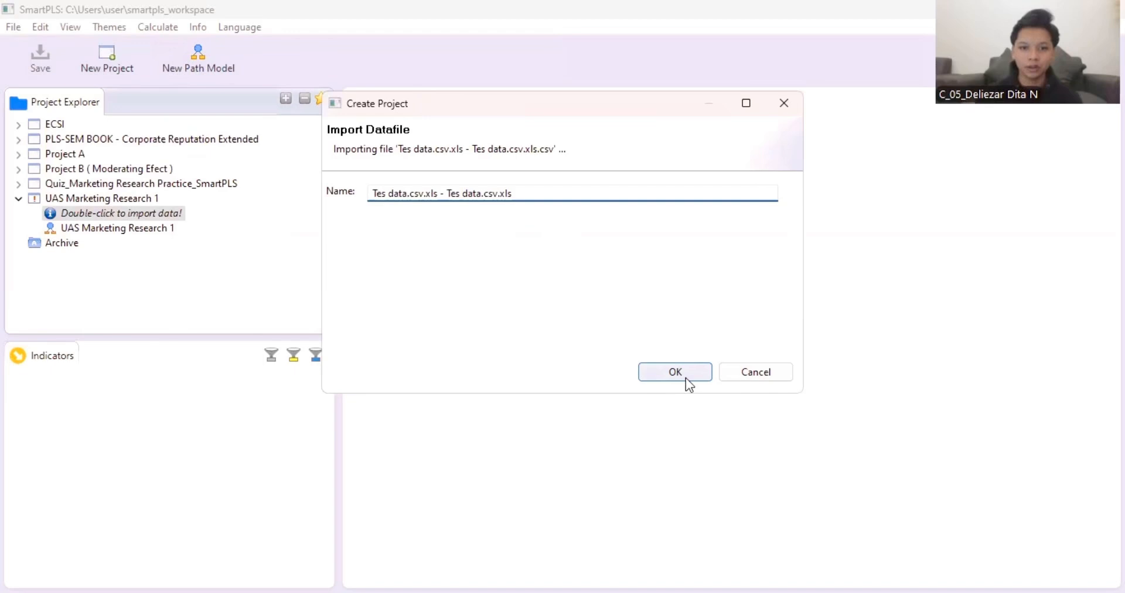
left_click(675, 372)
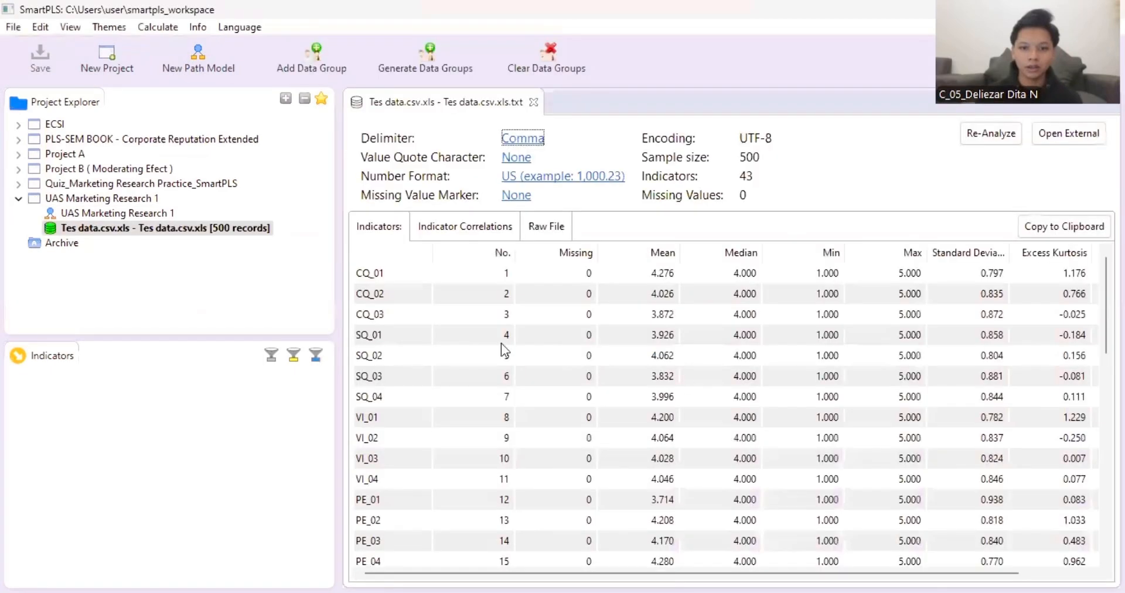
Step: Review the imported data file's indicator statistics, indicator correlations and raw file contents
scroll(536, 352, "down", 10)
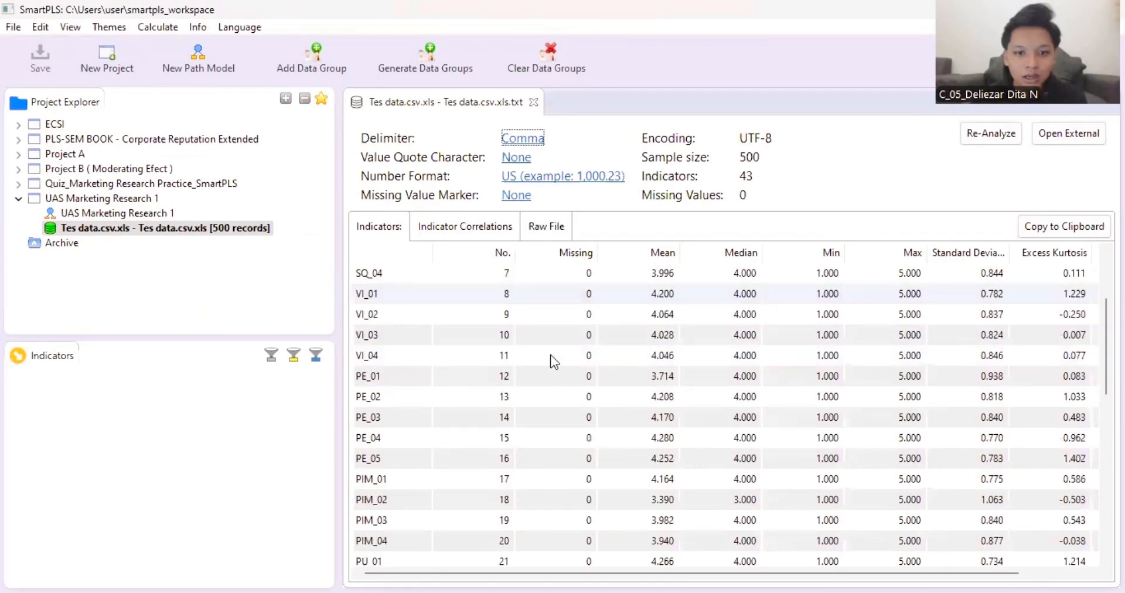
scroll(504, 399, "up", 10)
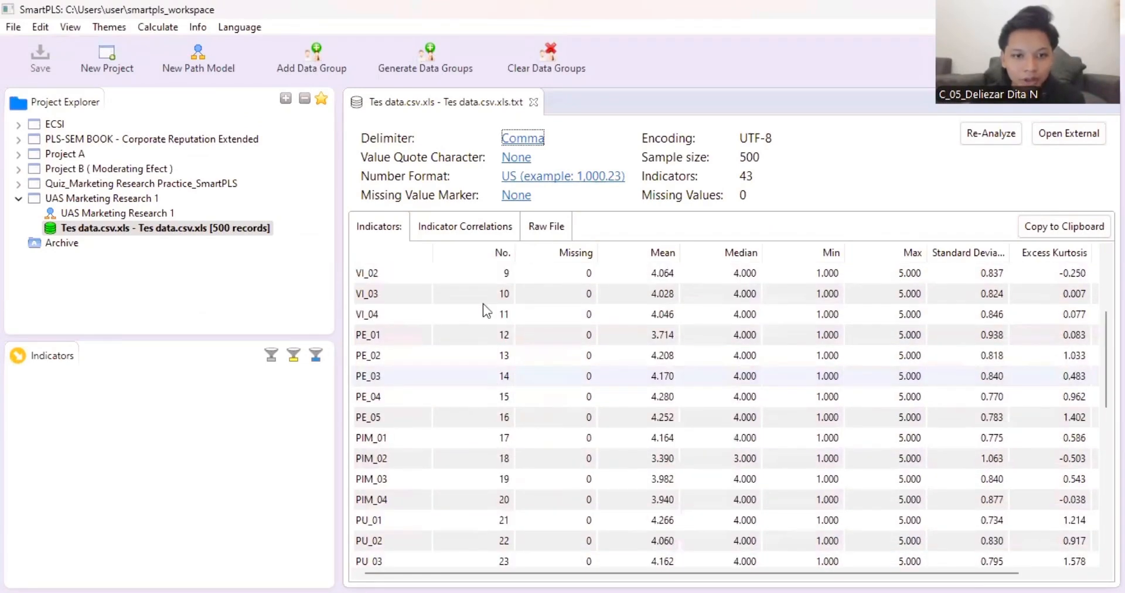
left_click(450, 226)
left_click(551, 227)
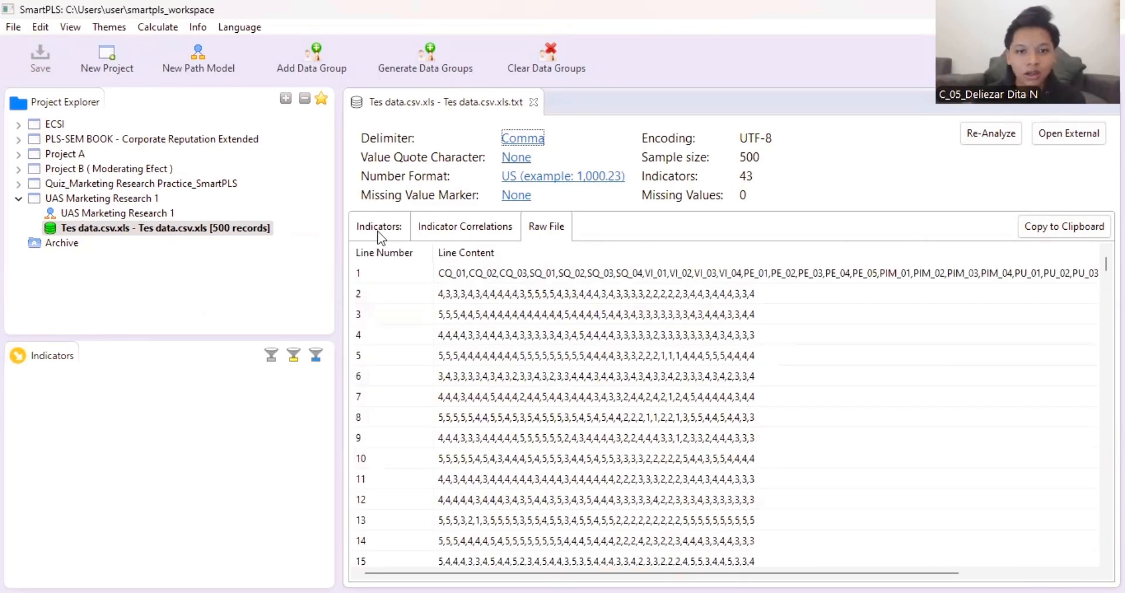
left_click(377, 229)
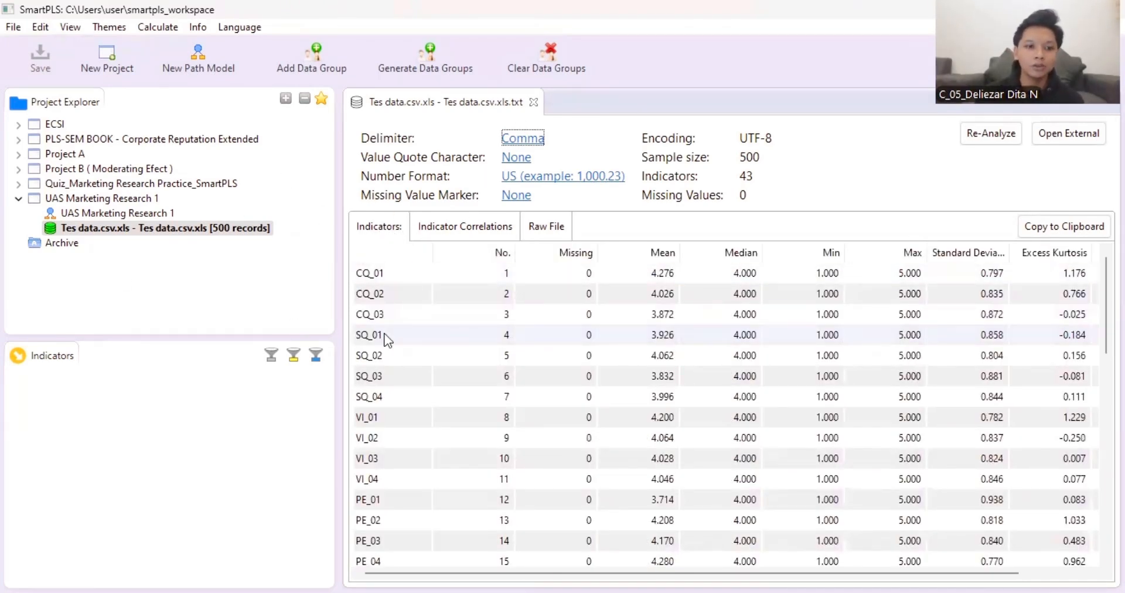
Step: Create a new path model named "UAS Marketing Research 2" in the UAS Marketing Research 1 project
left_click(205, 62)
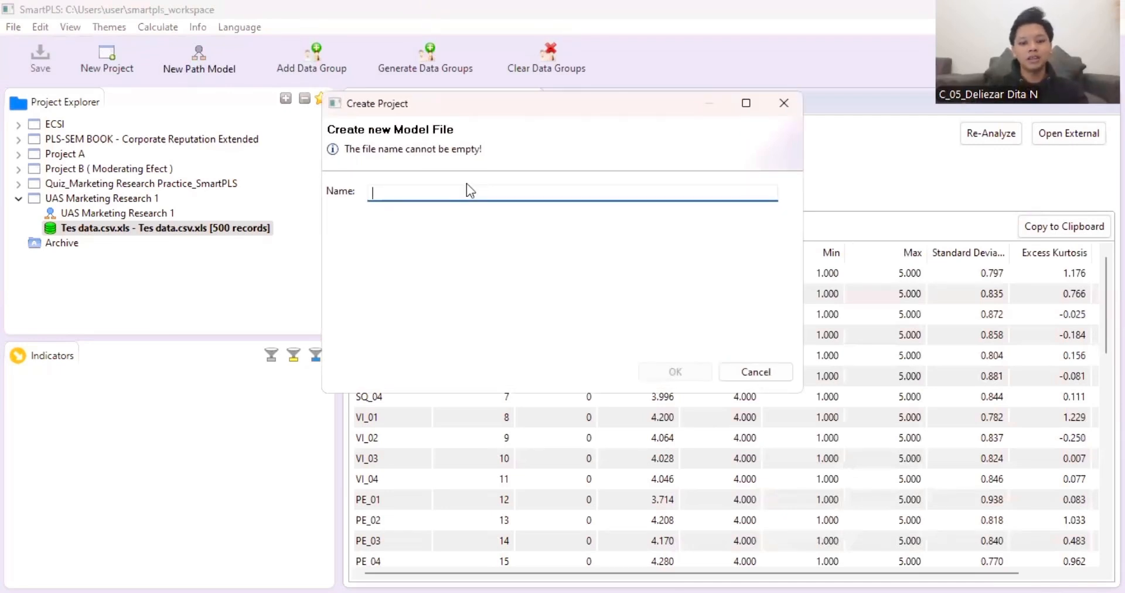
type("UAS")
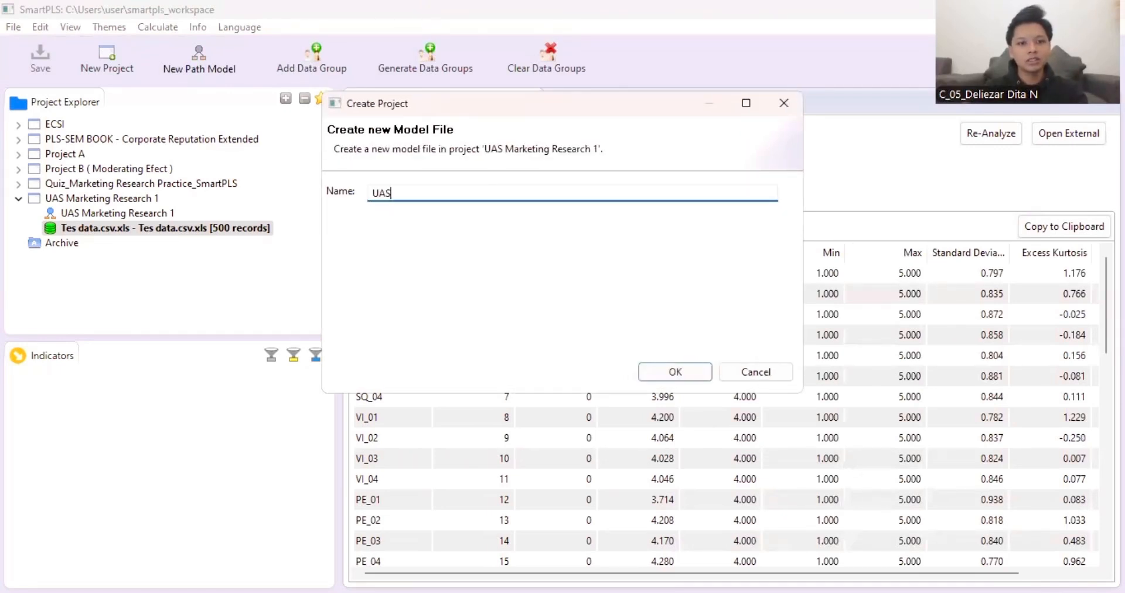
type(" mAR")
key("BackSpace")
key("BackSpace")
key("BackSpace")
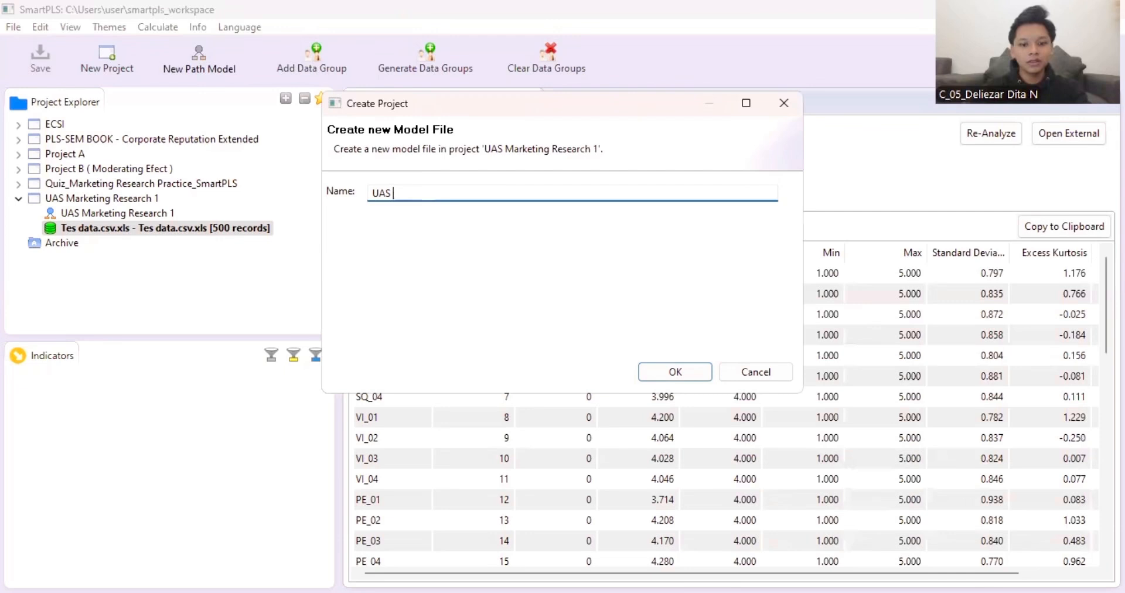
type("Marketing ")
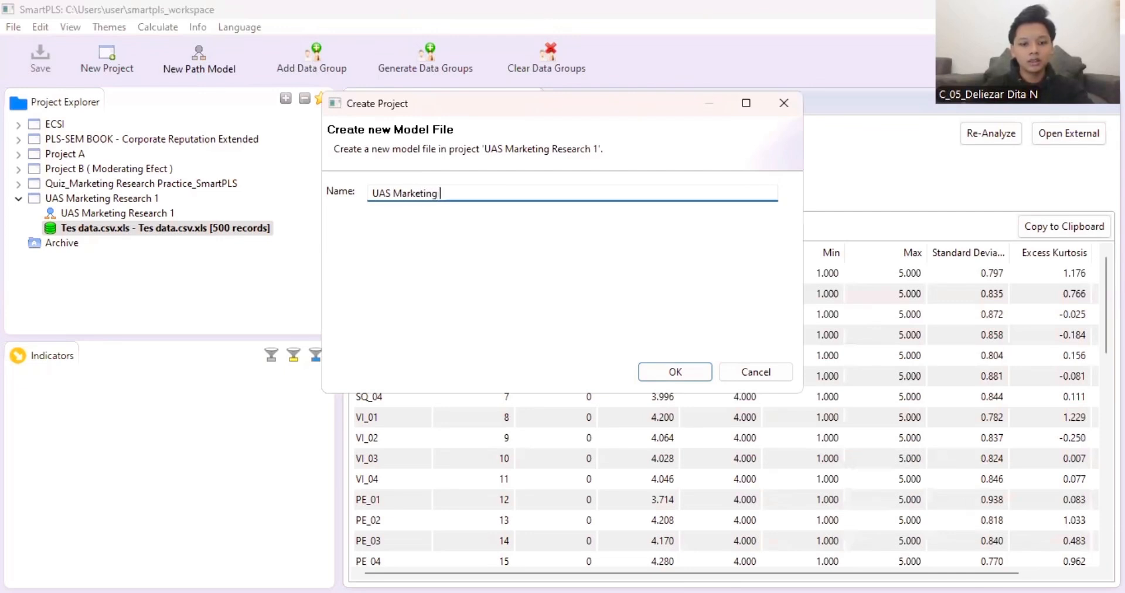
type("Research 2")
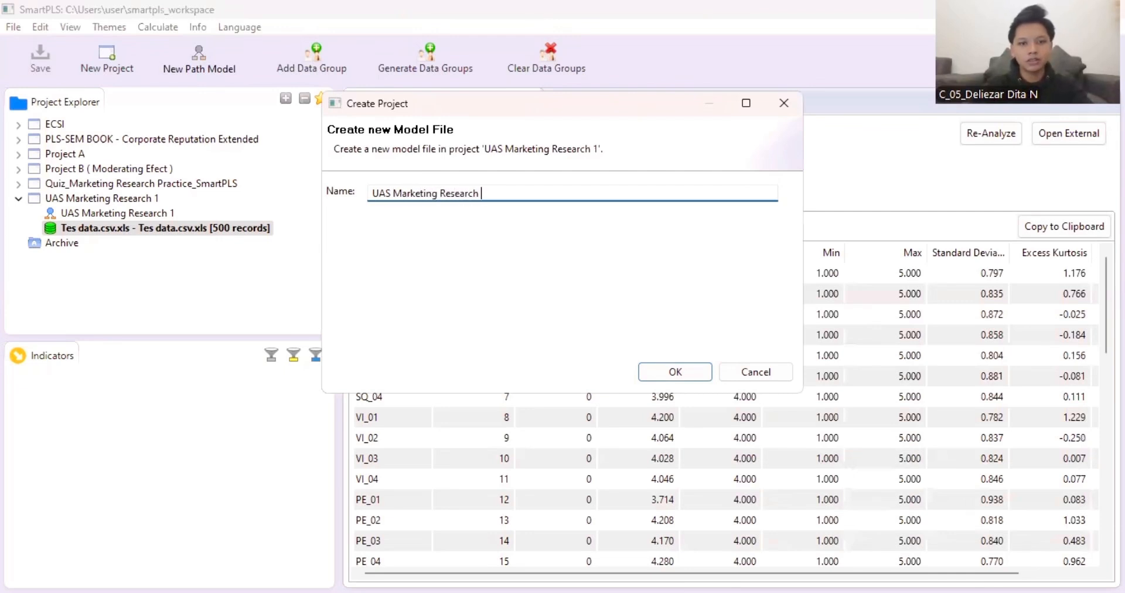
left_click(675, 372)
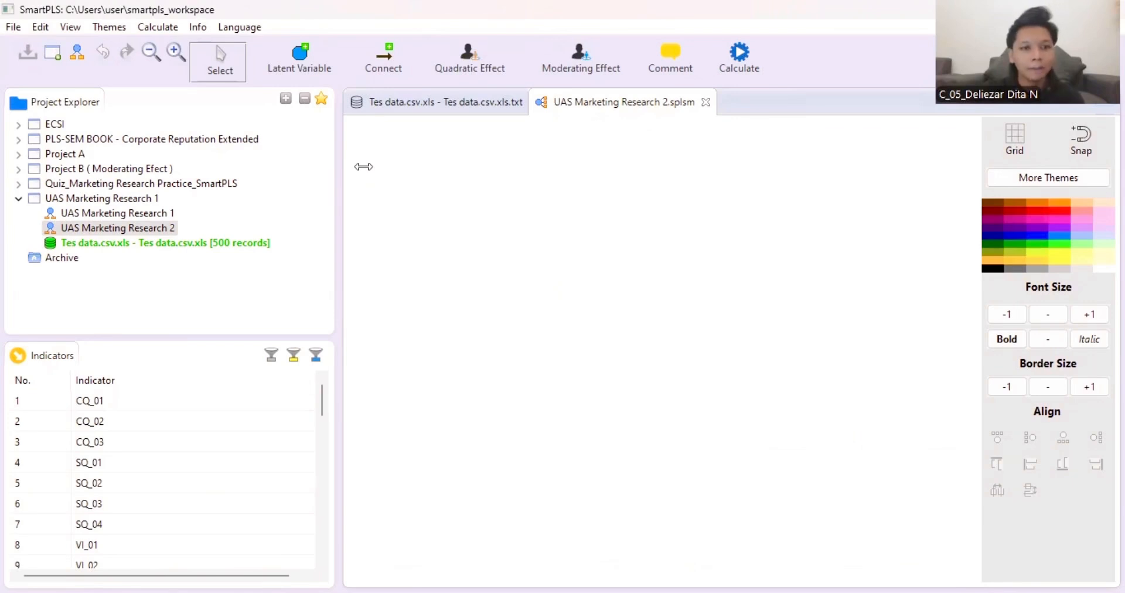
Step: Place nine latent variables on the model canvas: one alone, a column of six beside it, and two beyond the column in the first one's row
left_click(296, 66)
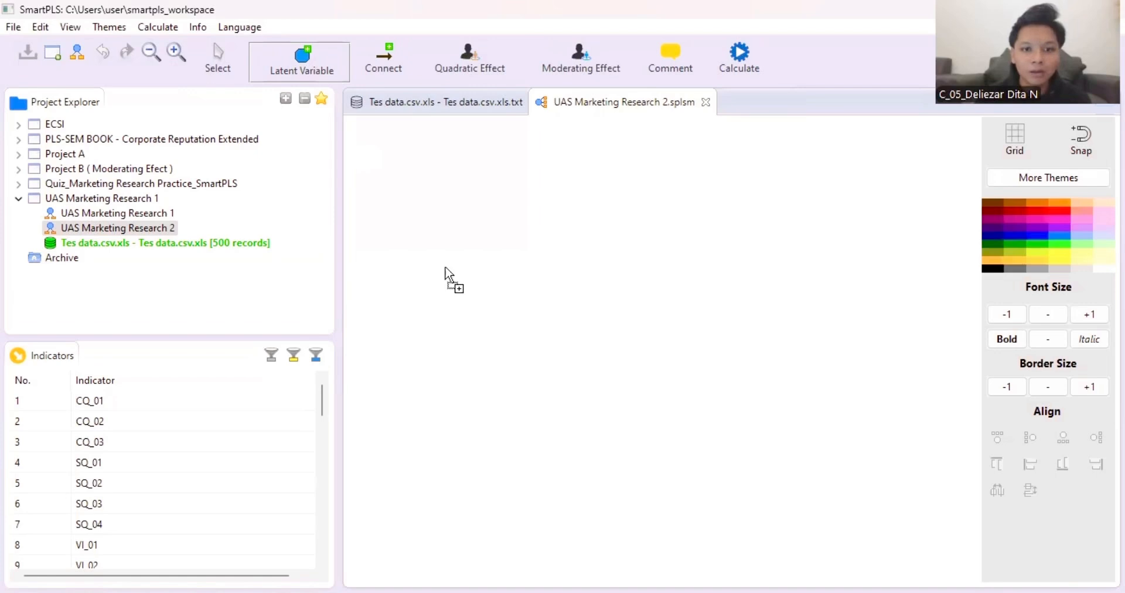
left_click(392, 286)
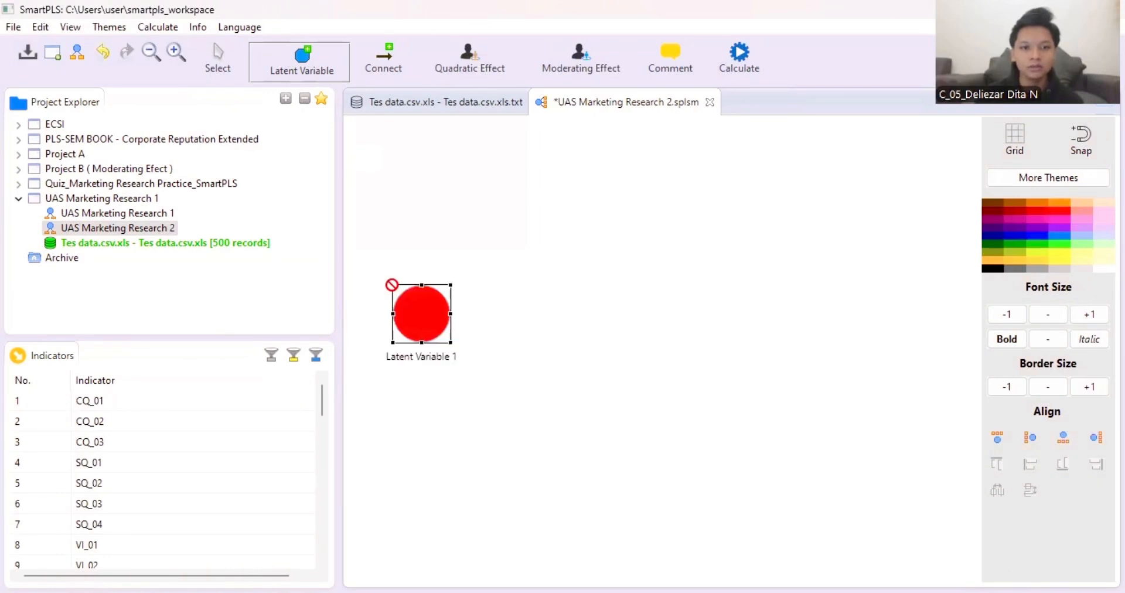
left_click(541, 152)
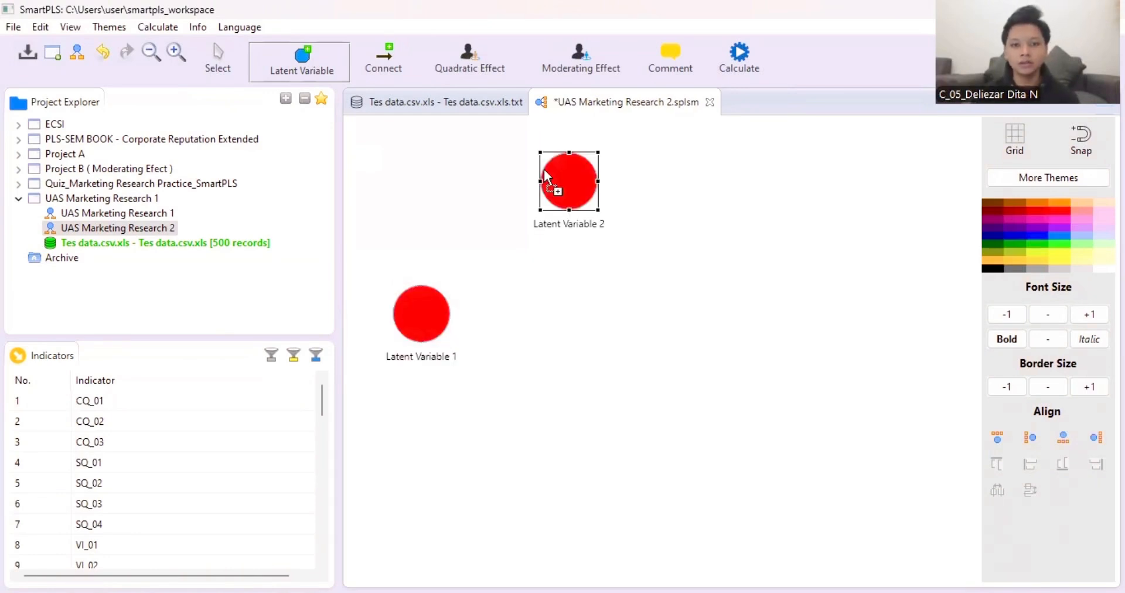
left_click(551, 279)
left_click(551, 414)
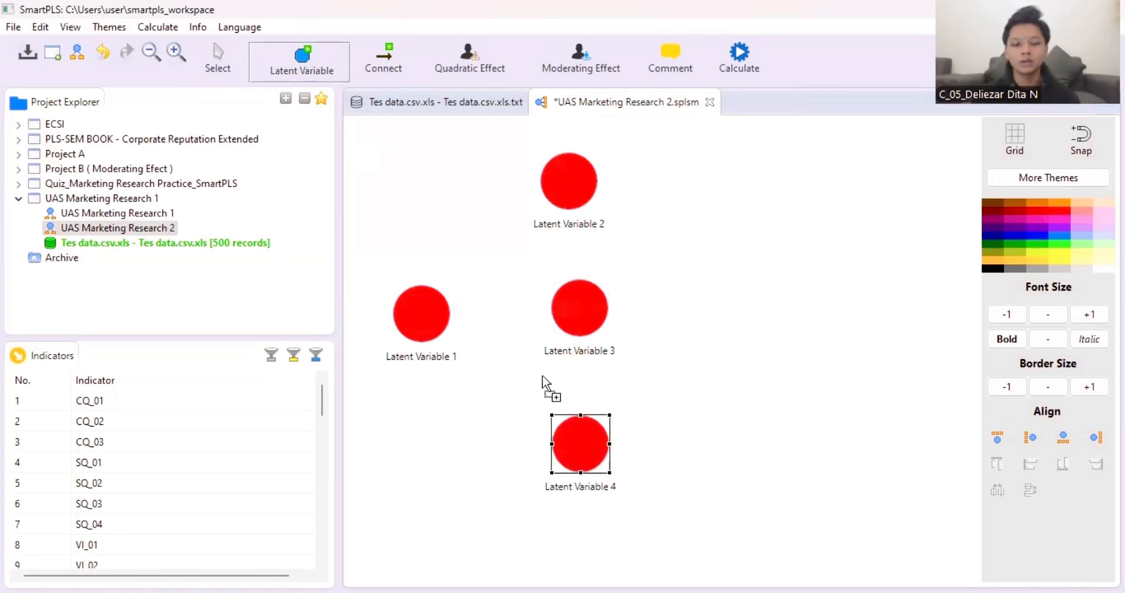
scroll(533, 378, "down", 3)
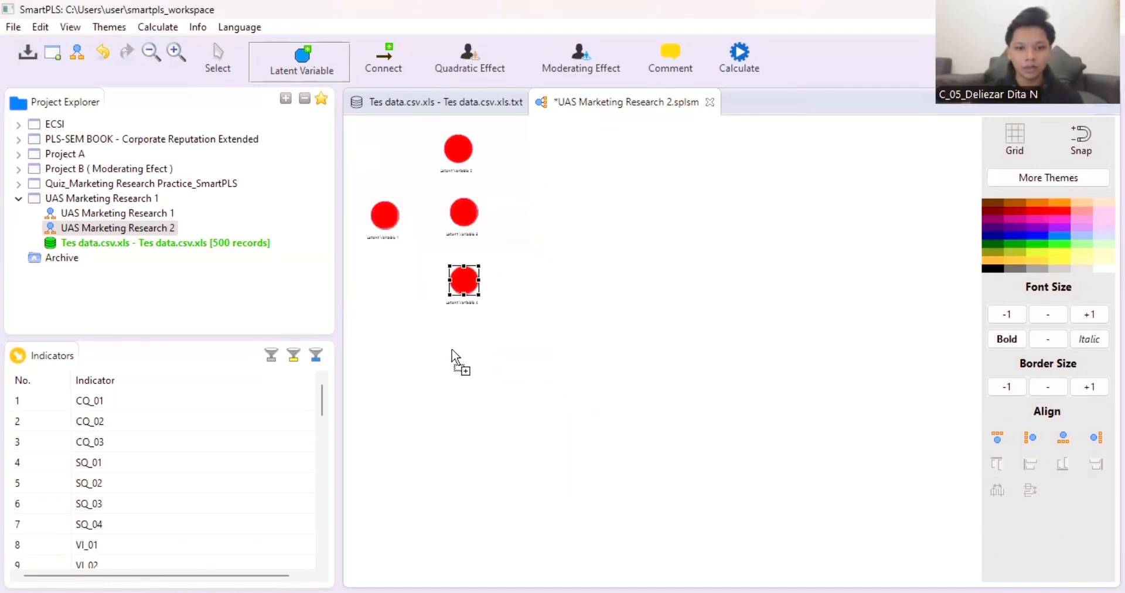
left_click(449, 331)
left_click(449, 400)
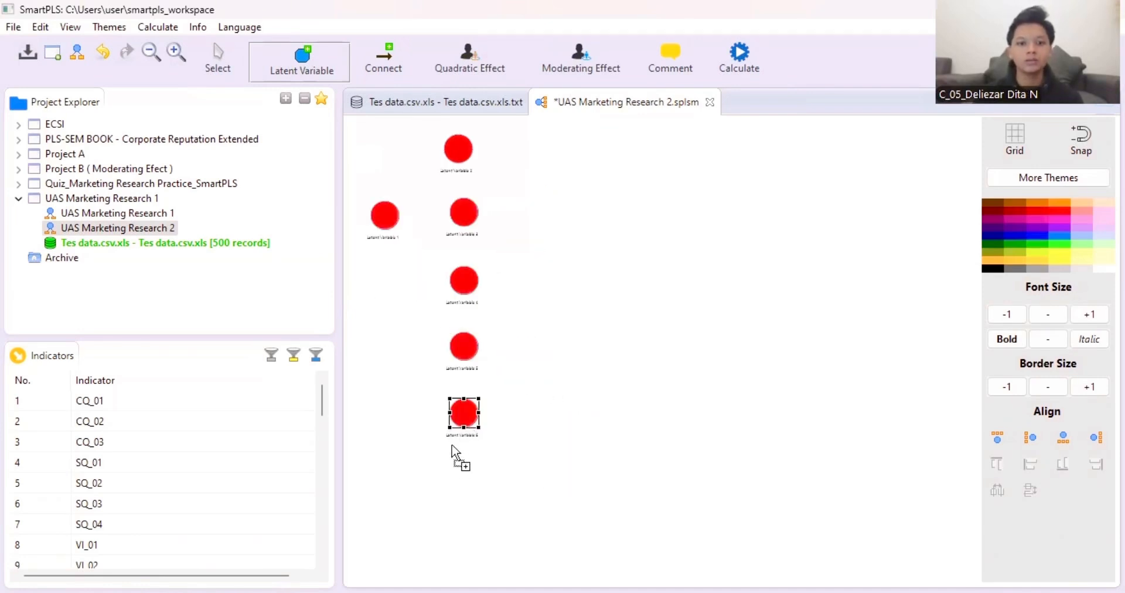
left_click(451, 460)
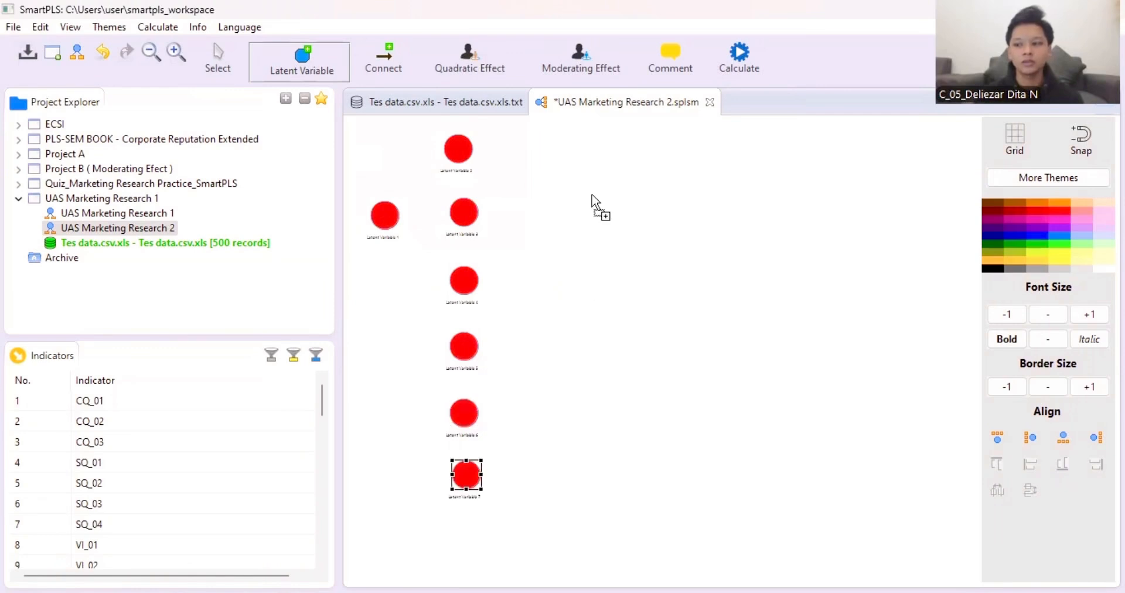
left_click(537, 196)
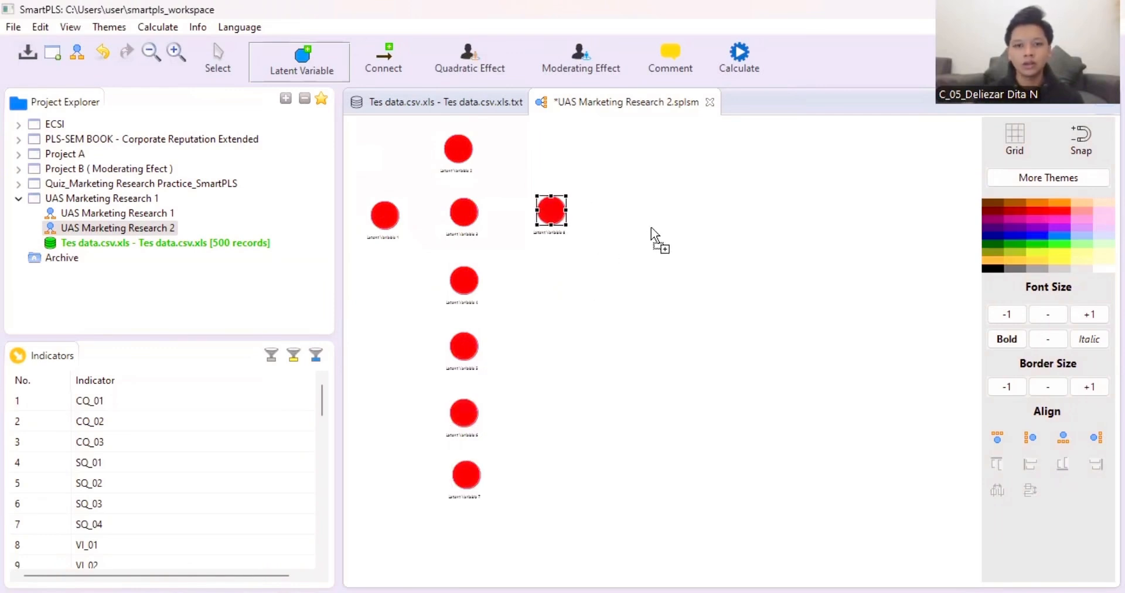
left_click(612, 199)
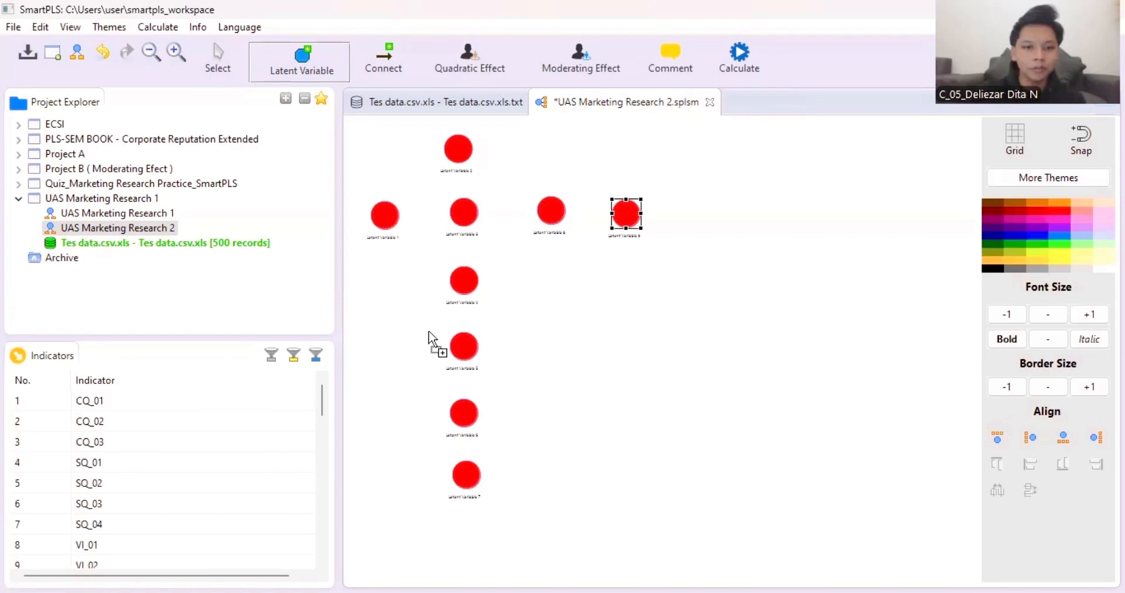
scroll(429, 338, "up", 2)
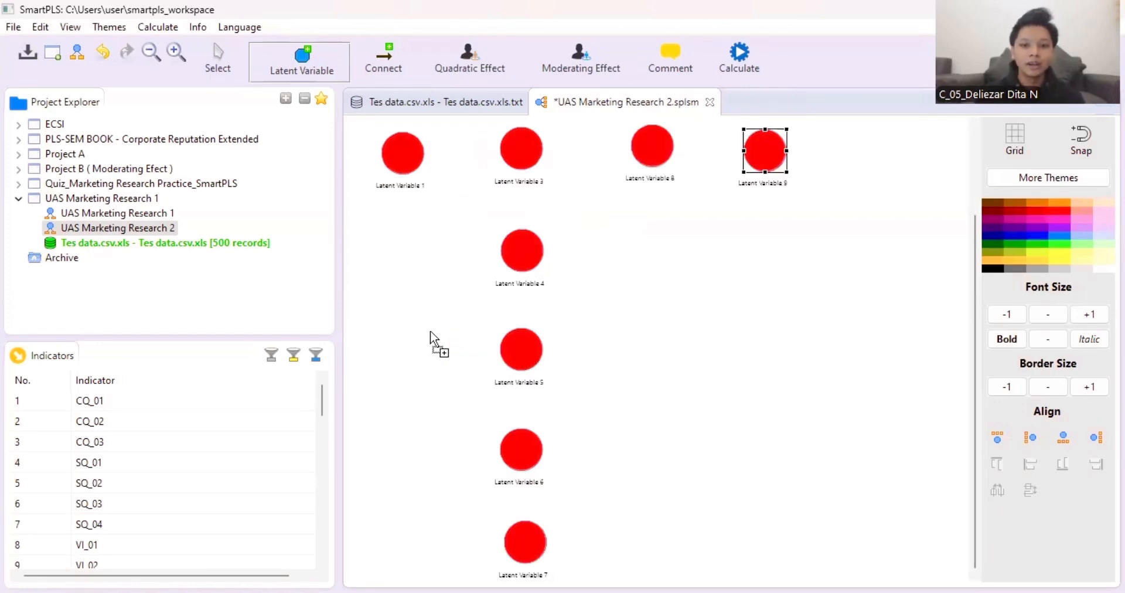
scroll(430, 333, "up", 1)
scroll(546, 353, "up", 4)
scroll(546, 353, "down", 5)
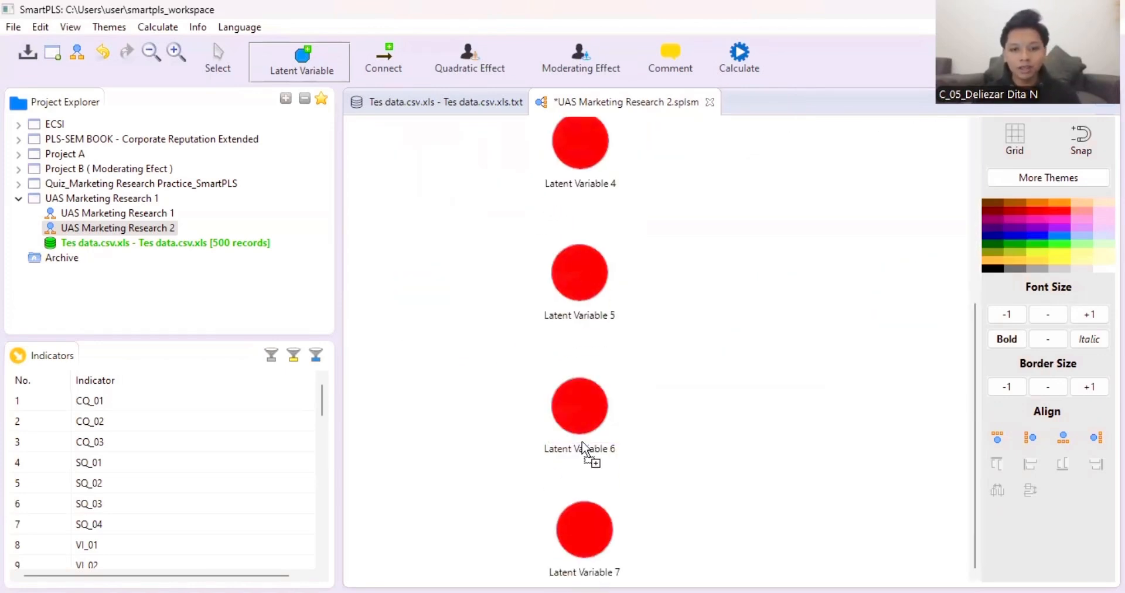
Step: Left-align the column of six latent variables, Latent Variable 2 through 7, using Latent Variable 7 as the reference
scroll(583, 451, "up", 3)
scroll(573, 397, "down", 1)
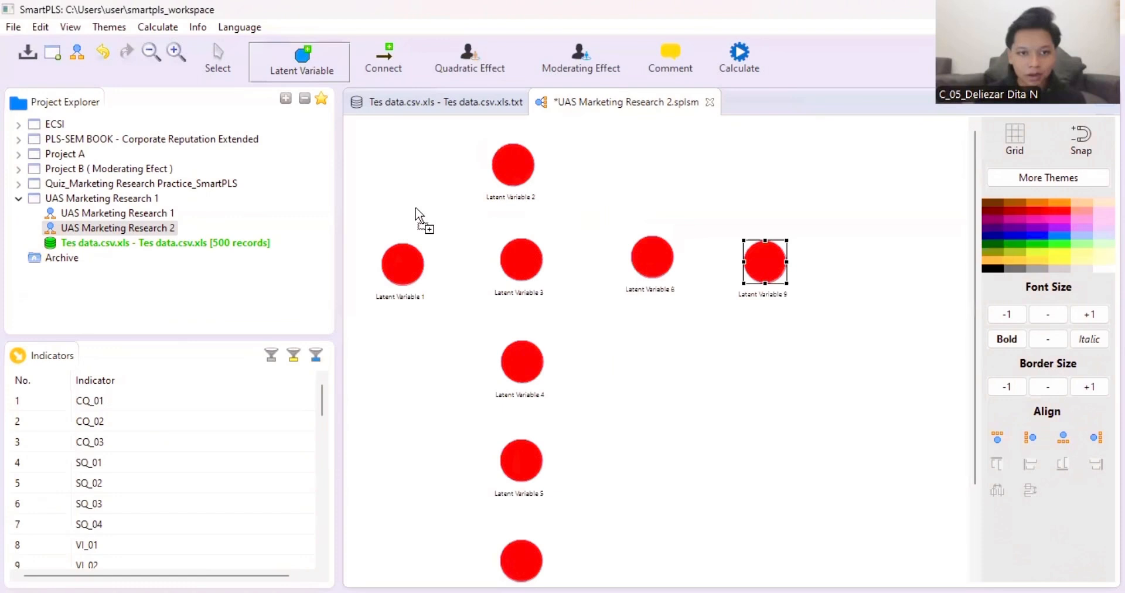
left_click(213, 59)
scroll(571, 394, "down", 2)
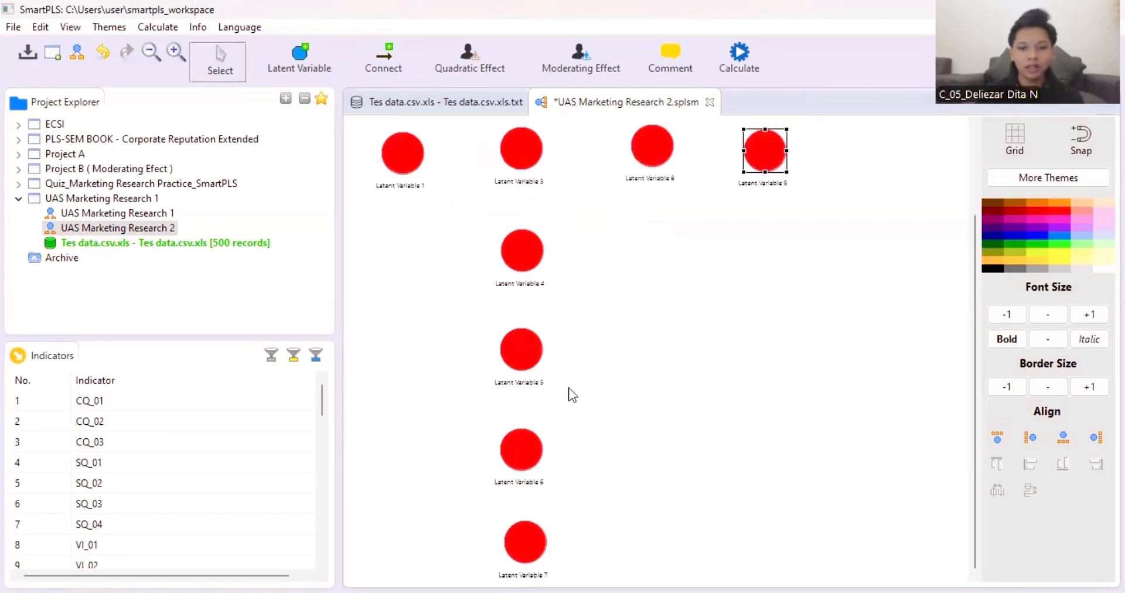
scroll(572, 395, "up", 2)
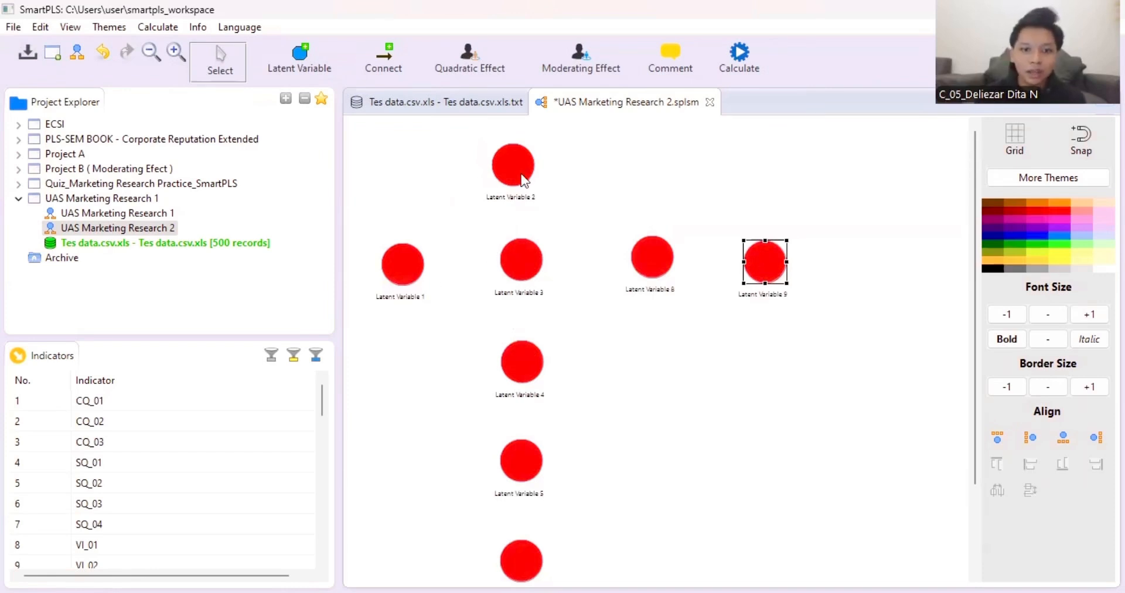
scroll(577, 548, "down", 2)
scroll(547, 410, "up", 2)
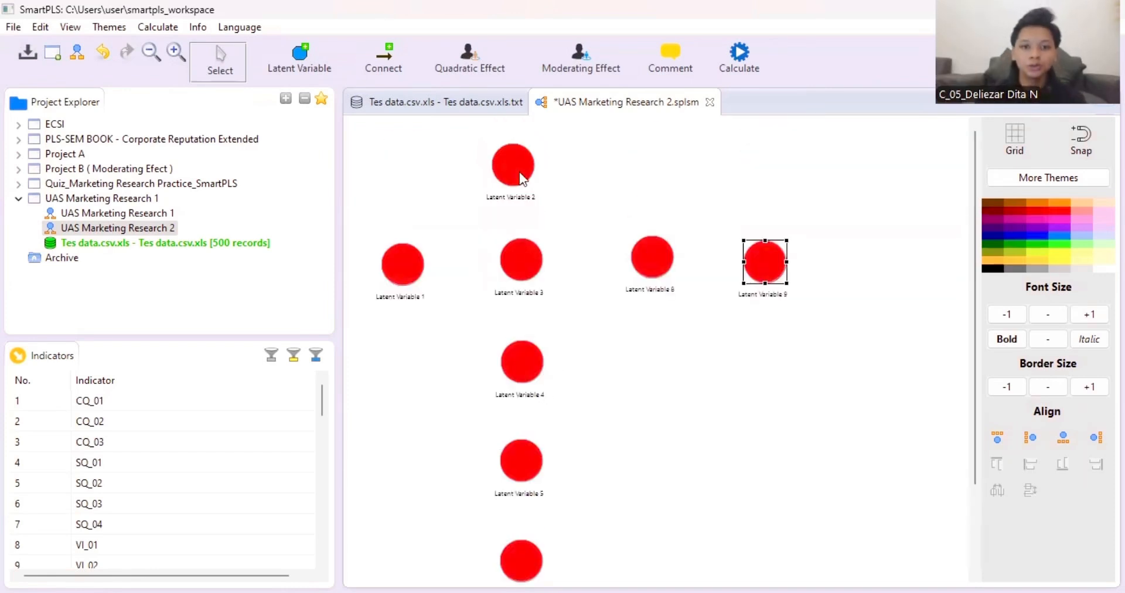
left_click(519, 171)
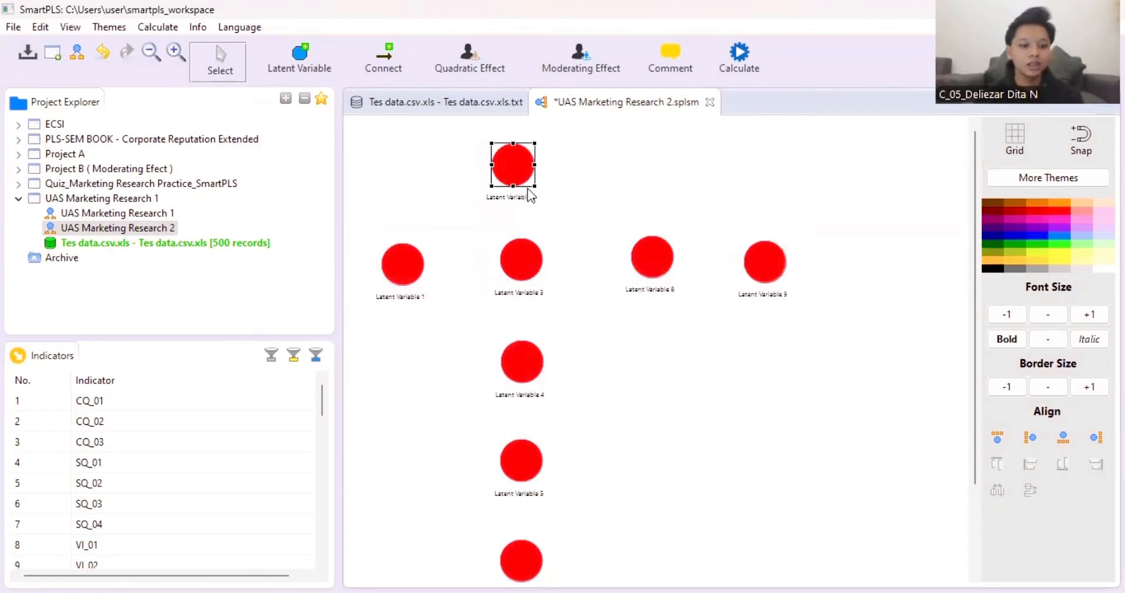
left_click(531, 262, "ctrl")
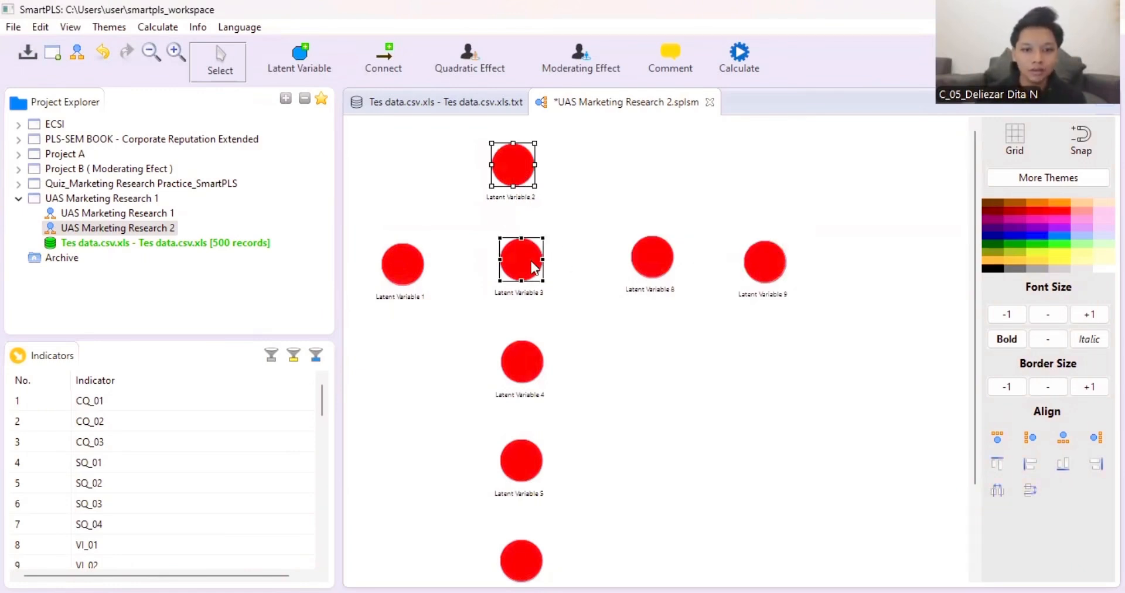
left_click(527, 365, "ctrl")
left_click(521, 459, "ctrl")
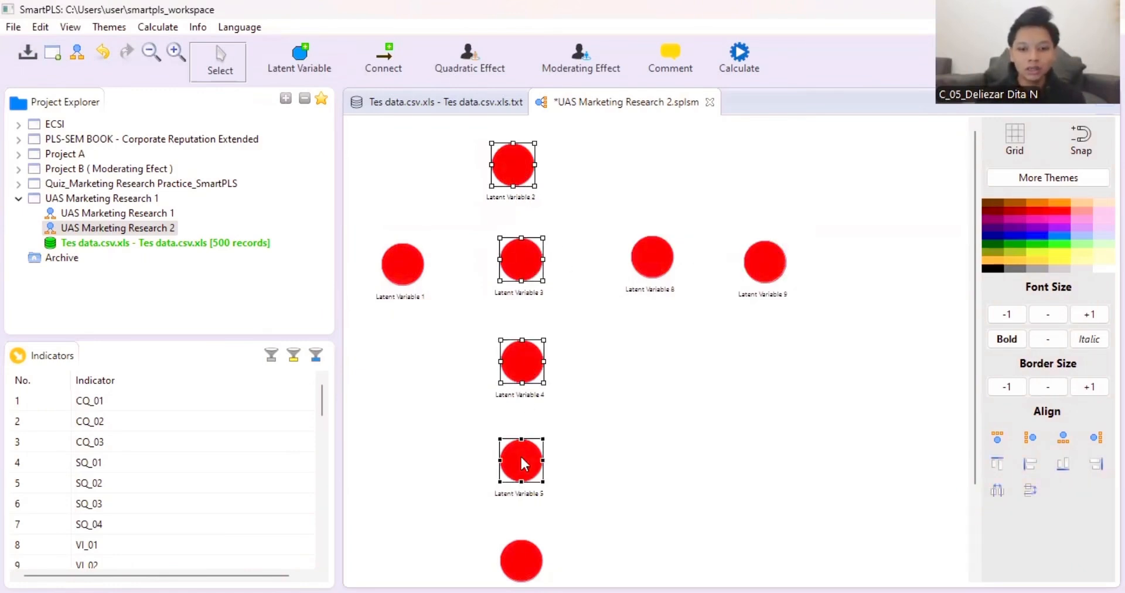
scroll(521, 454, "down", 2)
left_click(521, 456, "ctrl")
left_click(531, 544, "ctrl")
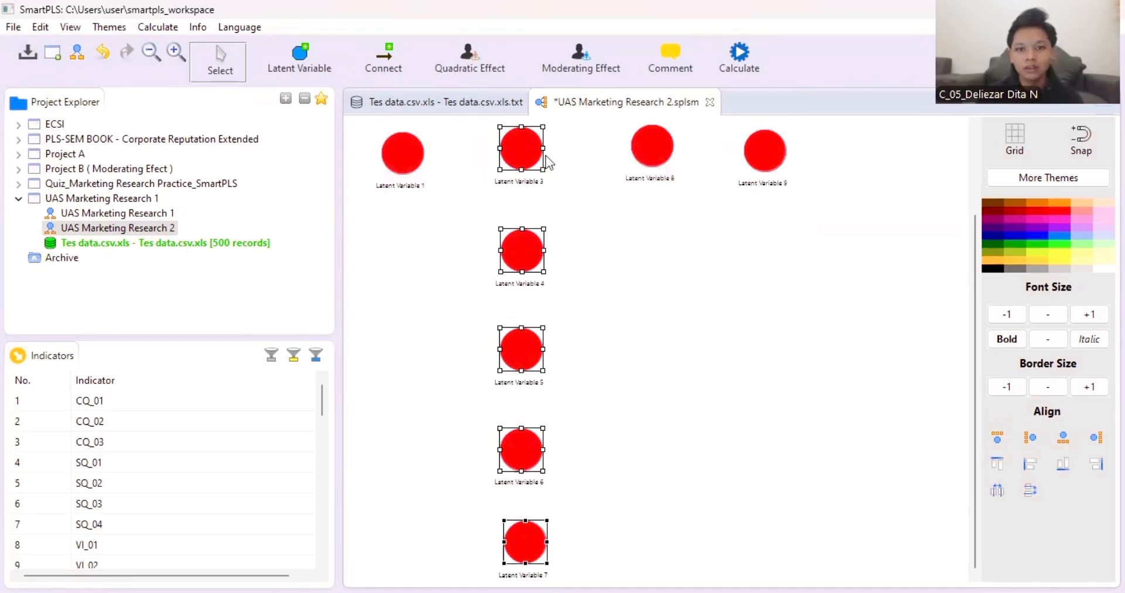
right_click(519, 358)
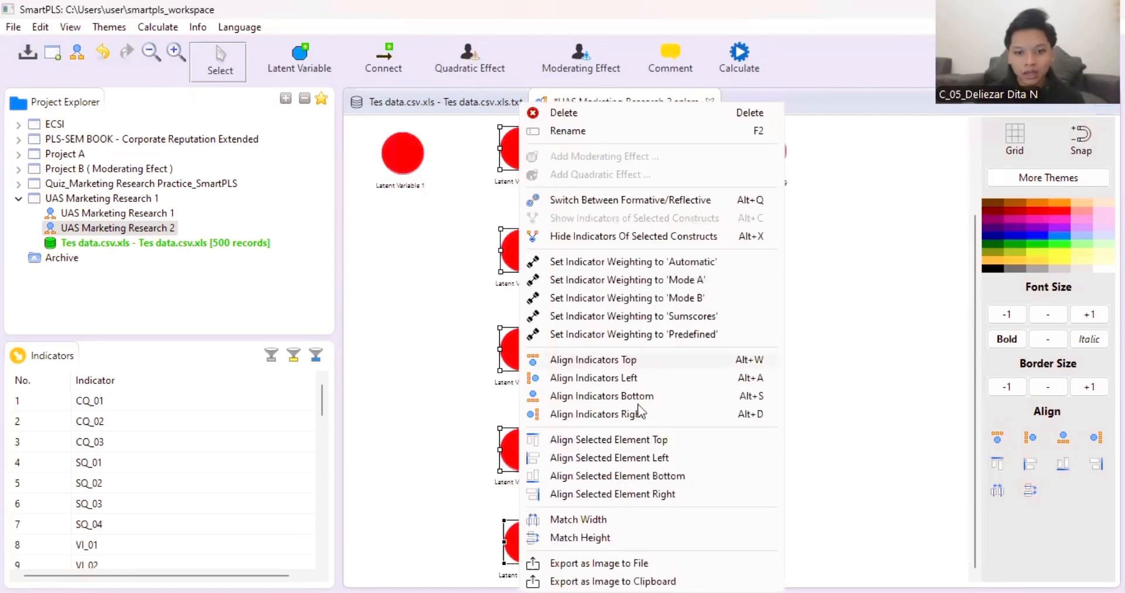
left_click(613, 459)
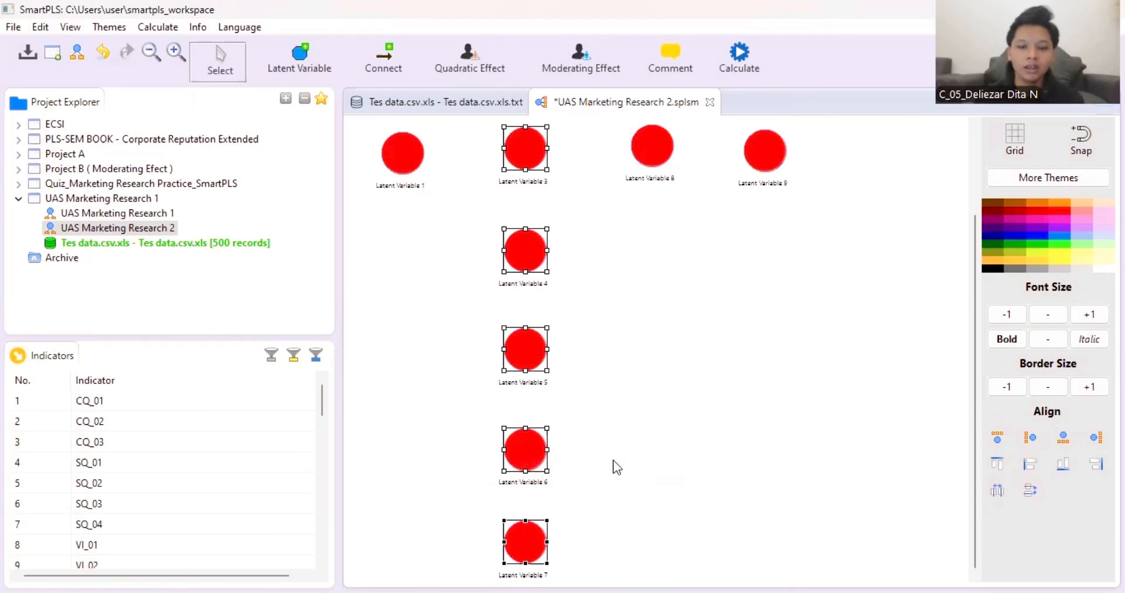
left_click(590, 377)
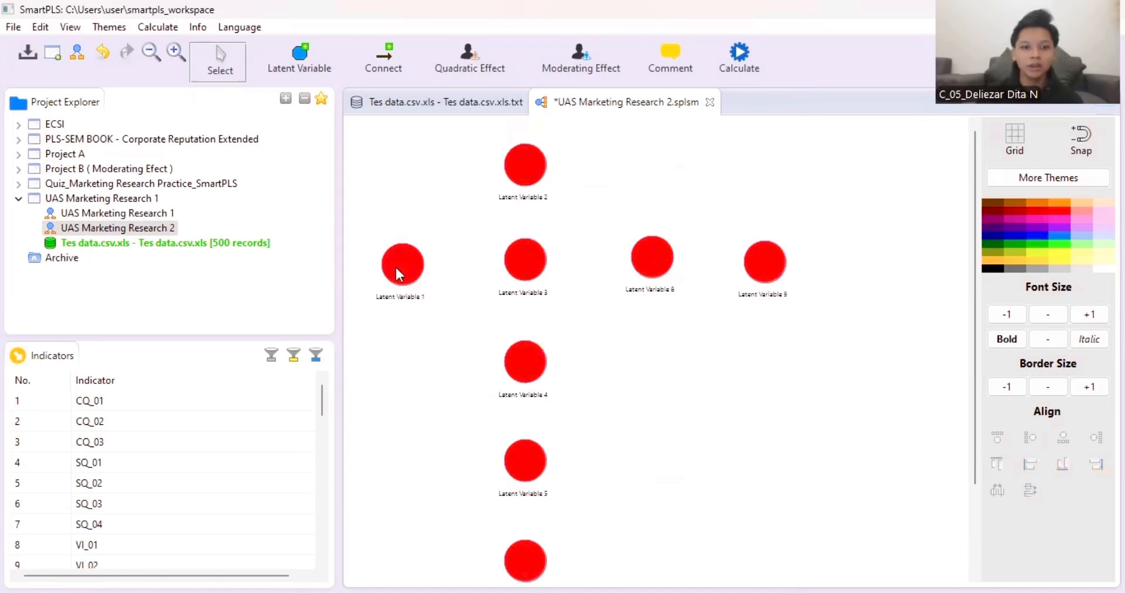
Step: Move Latent Variables 1, 8 and 9 down to about midway between the rows of Latent Variables 3 and 4
left_click_drag(395, 265, 394, 307)
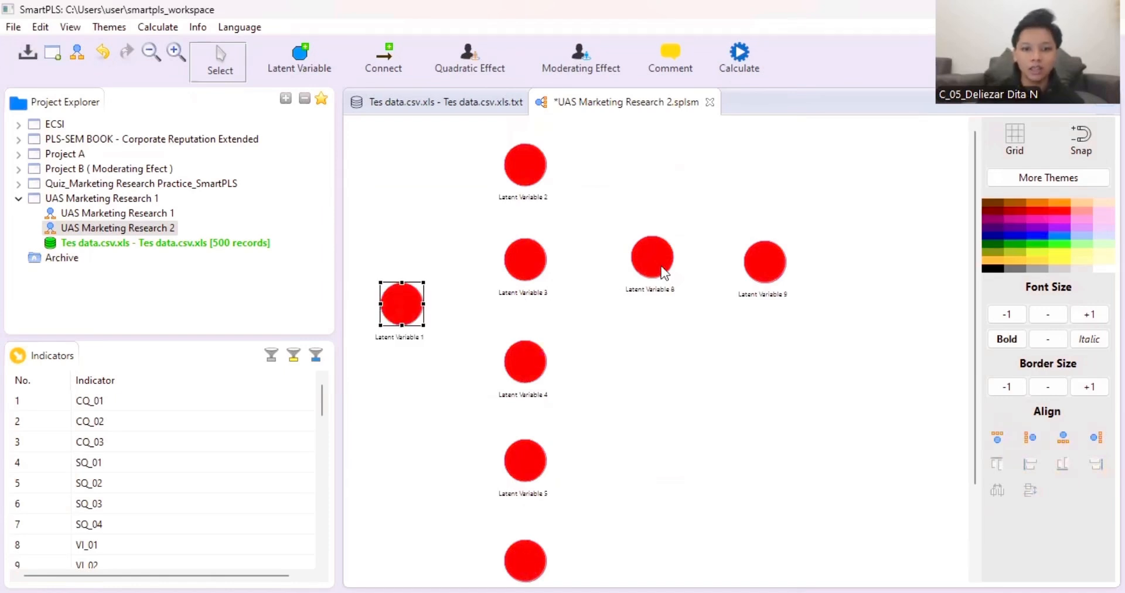
left_click_drag(664, 271, 675, 312)
left_click_drag(756, 277, 760, 314)
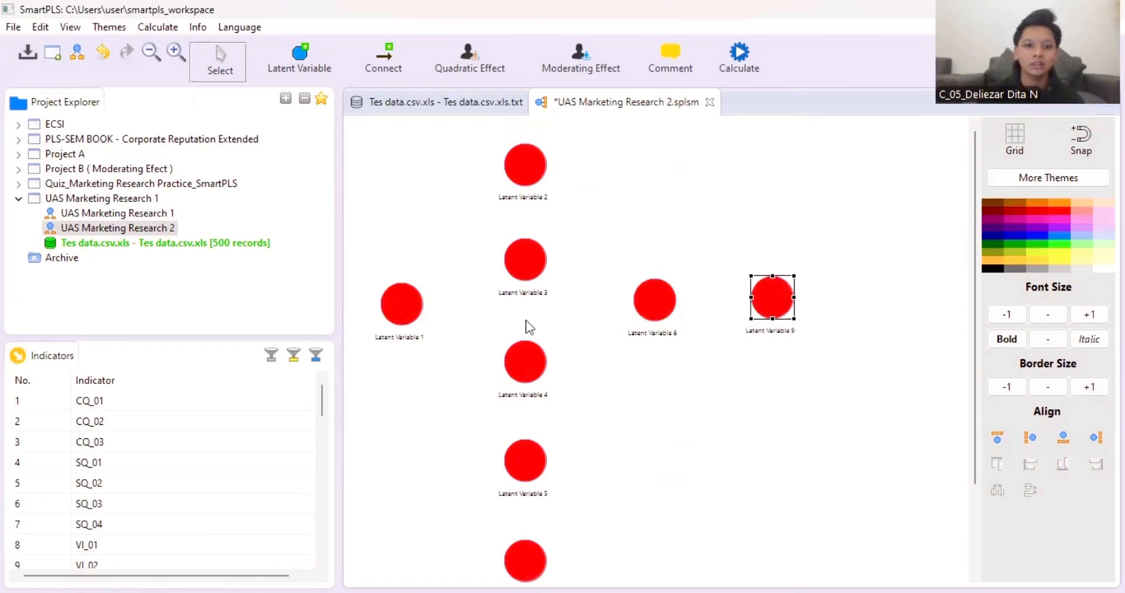
Step: Align the tops of Latent Variables 1, 8 and 9, using Latent Variable 9 as the reference
left_click(407, 312)
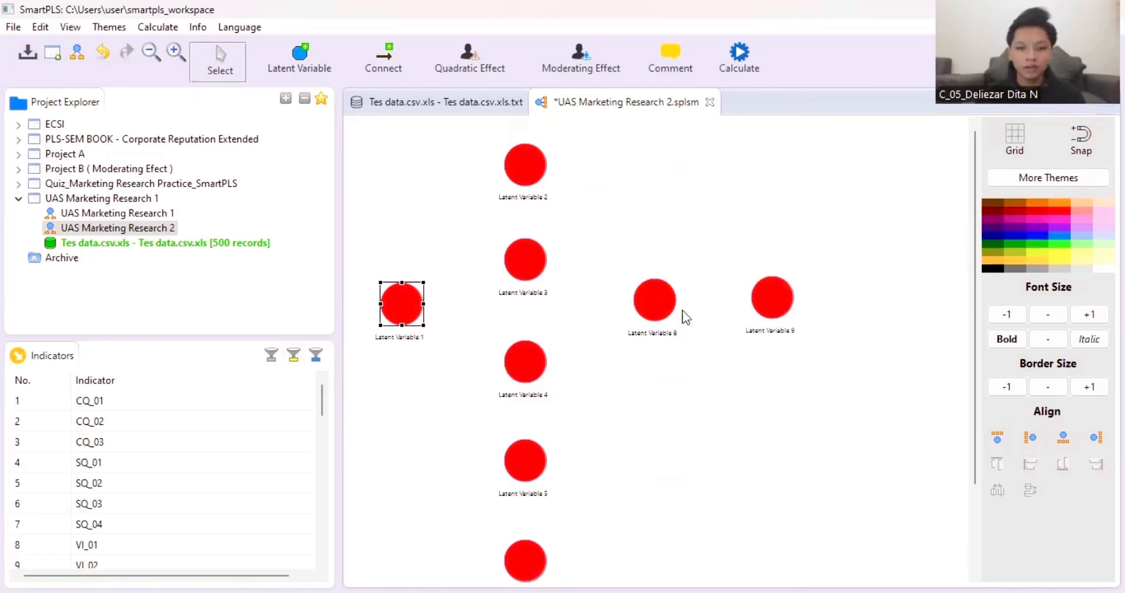
left_click(658, 301, "ctrl")
left_click(762, 297, "ctrl")
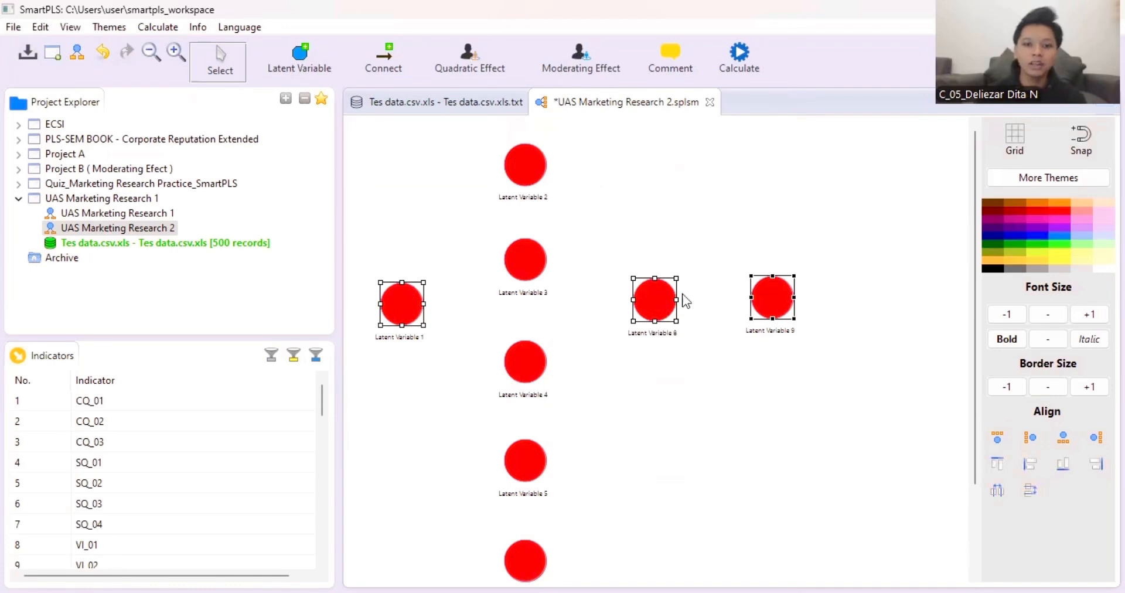
right_click(657, 297)
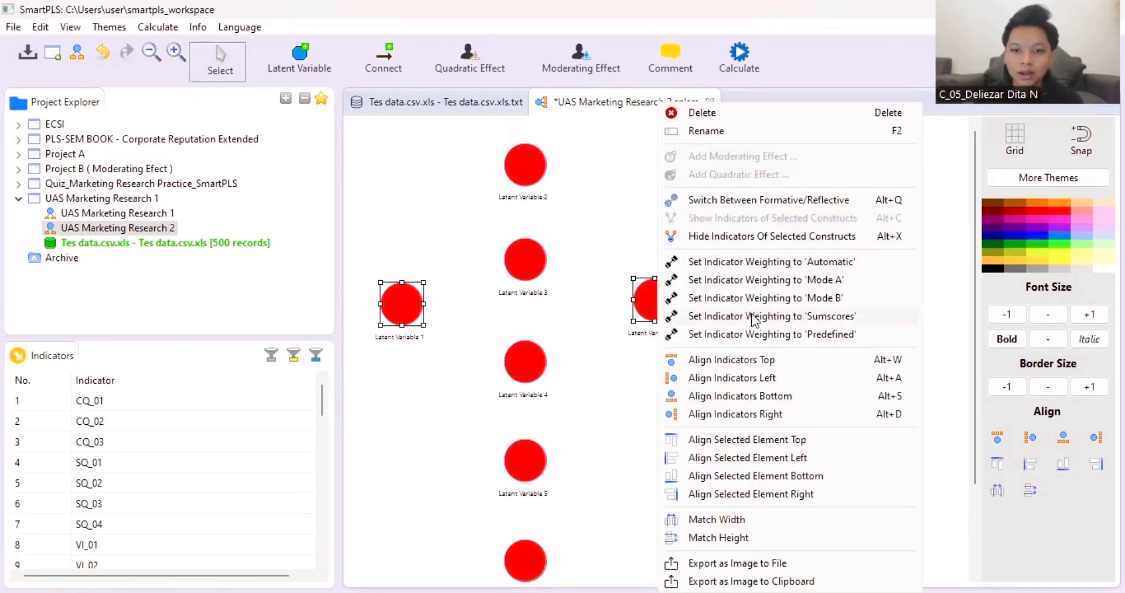
left_click(816, 444)
left_click(768, 384)
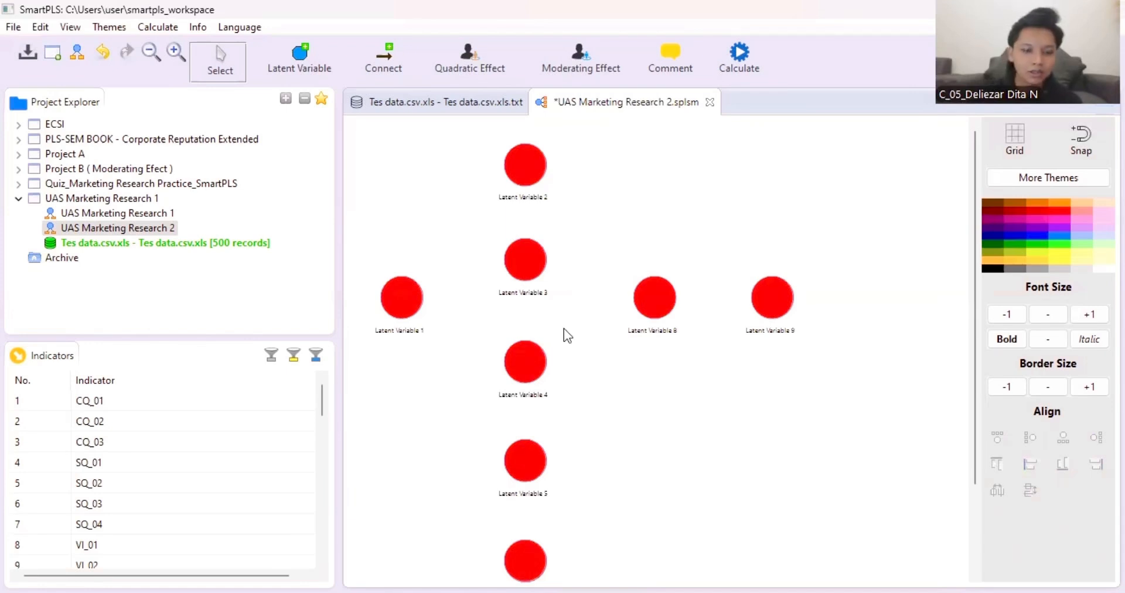
Step: Rename Latent Variable 1 as "VR Quality" for both the model and the reports
scroll(399, 352, "up", 3)
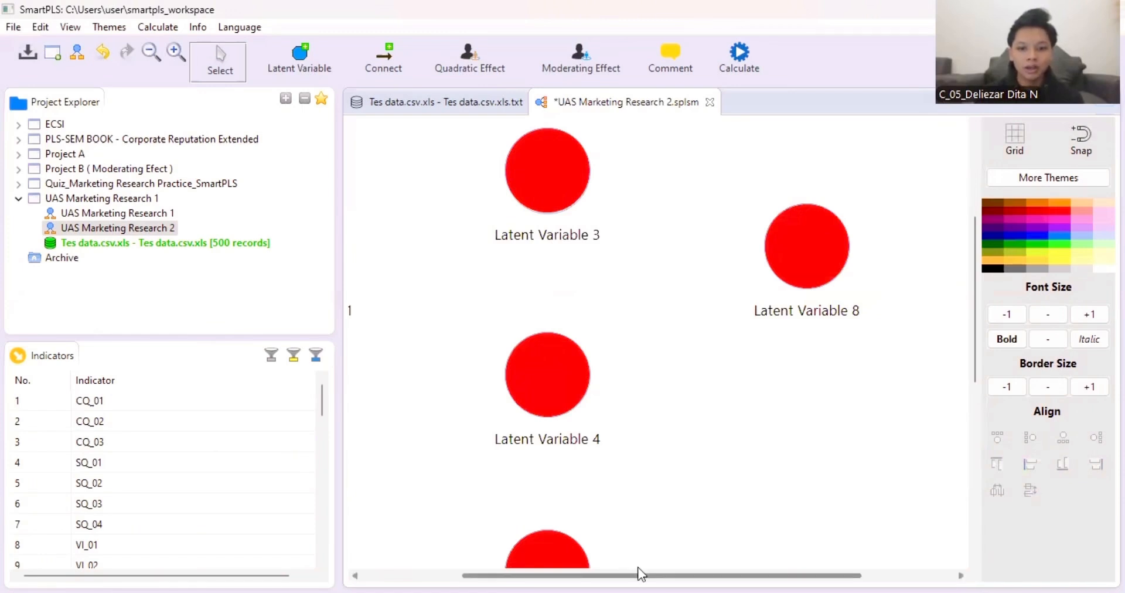
left_click_drag(631, 574, 533, 573)
scroll(615, 392, "down", 2)
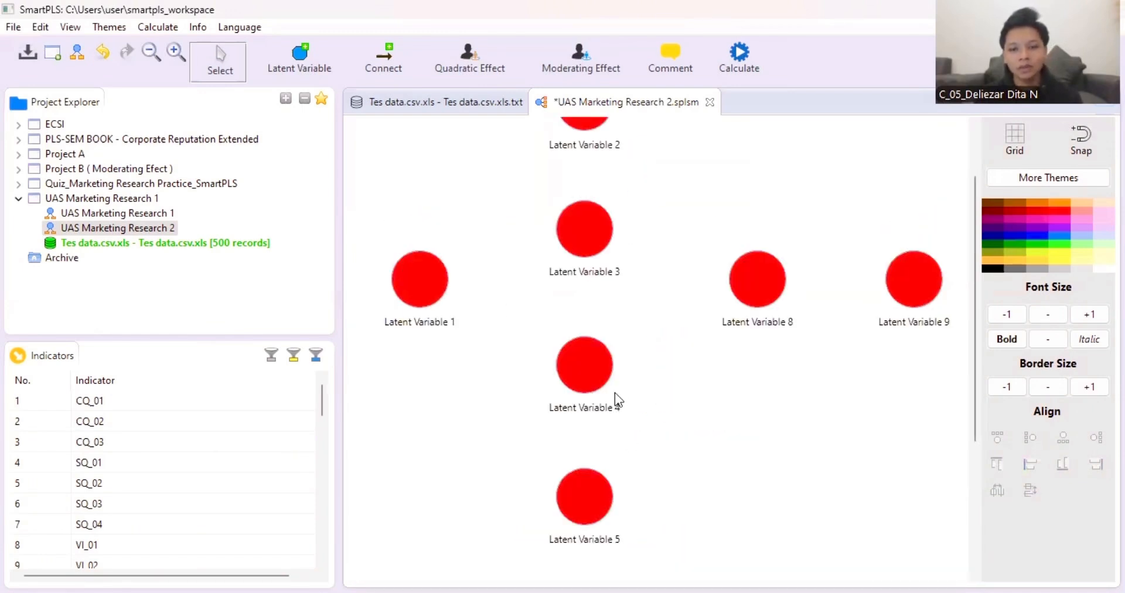
scroll(614, 393, "down", 1)
left_click(399, 299)
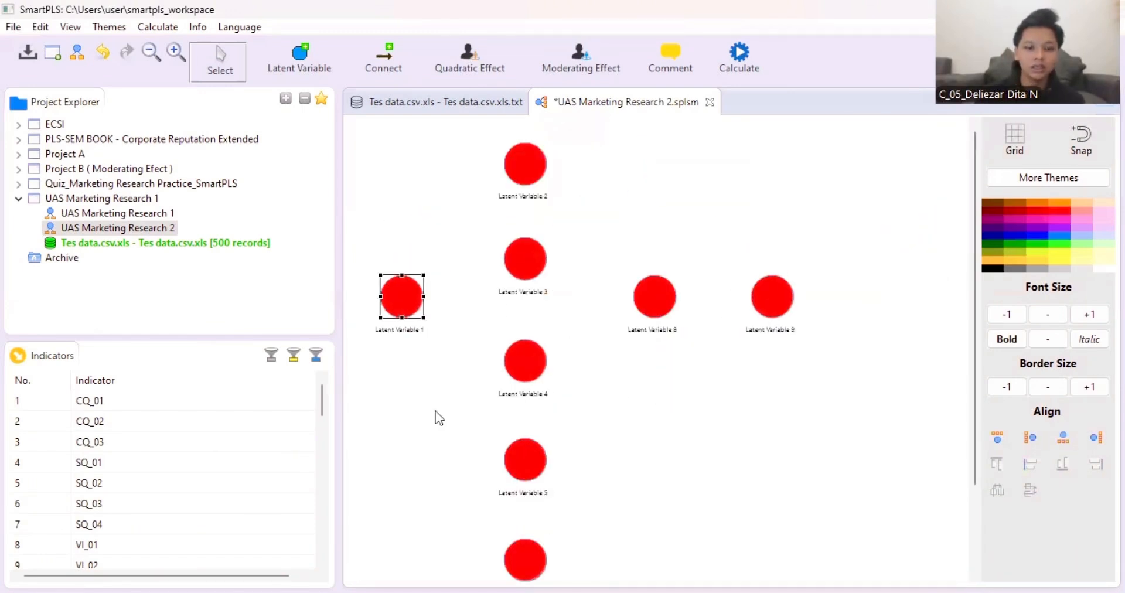
scroll(438, 418, "up", 1)
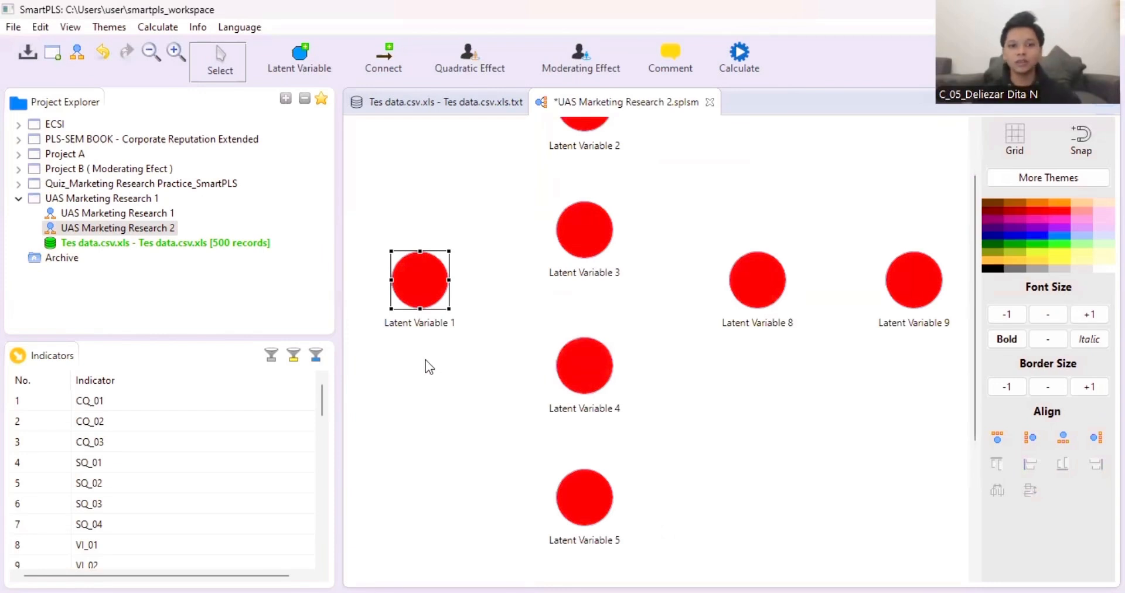
right_click(424, 286)
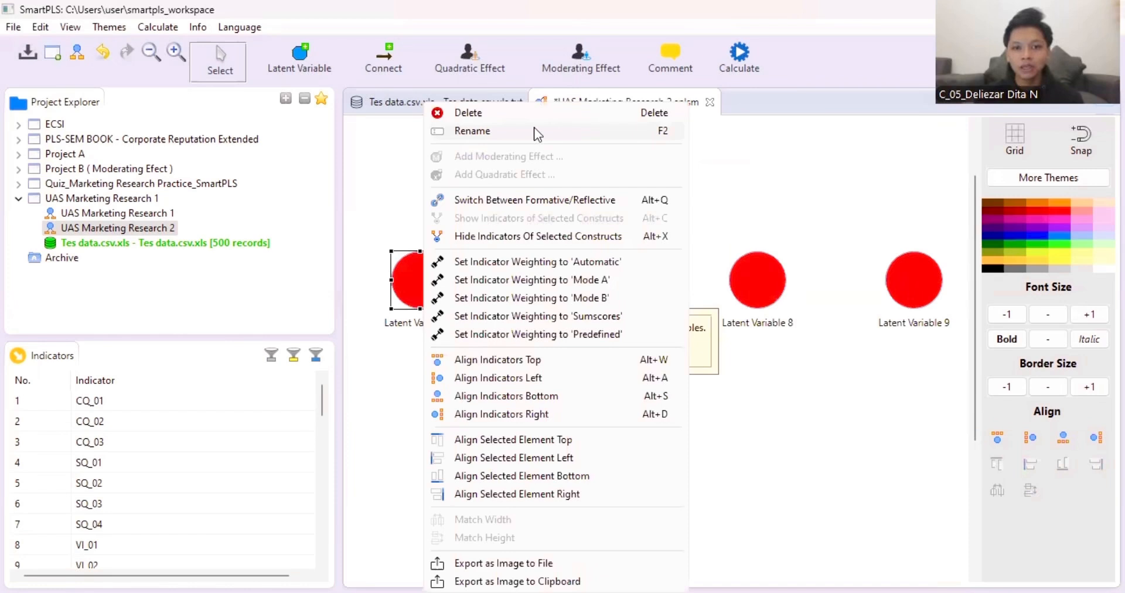
left_click(521, 139)
type("VR")
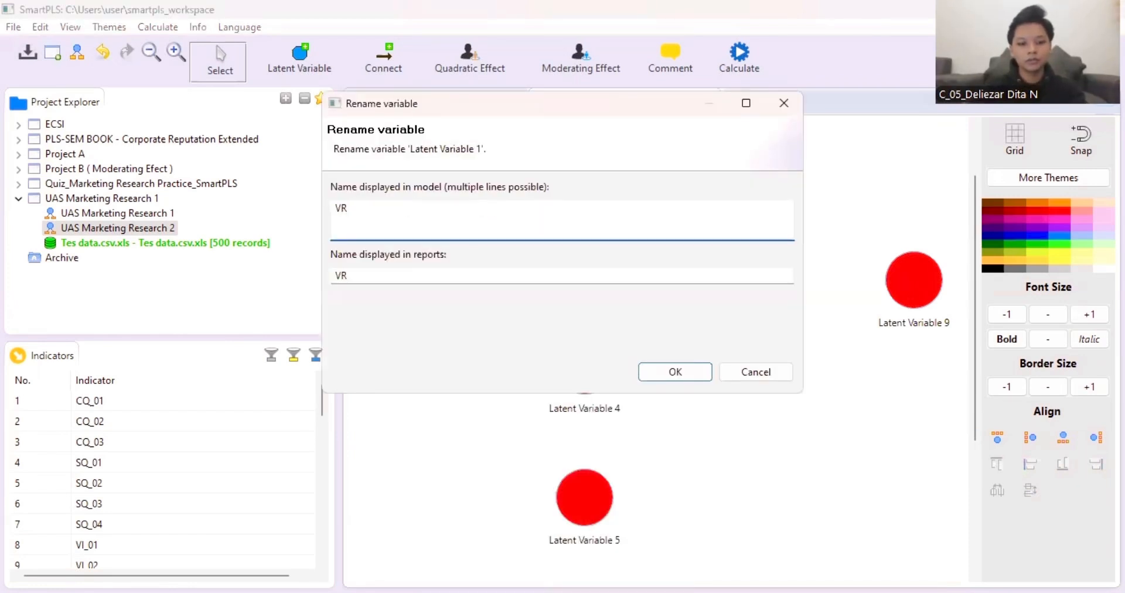
type(" Quality")
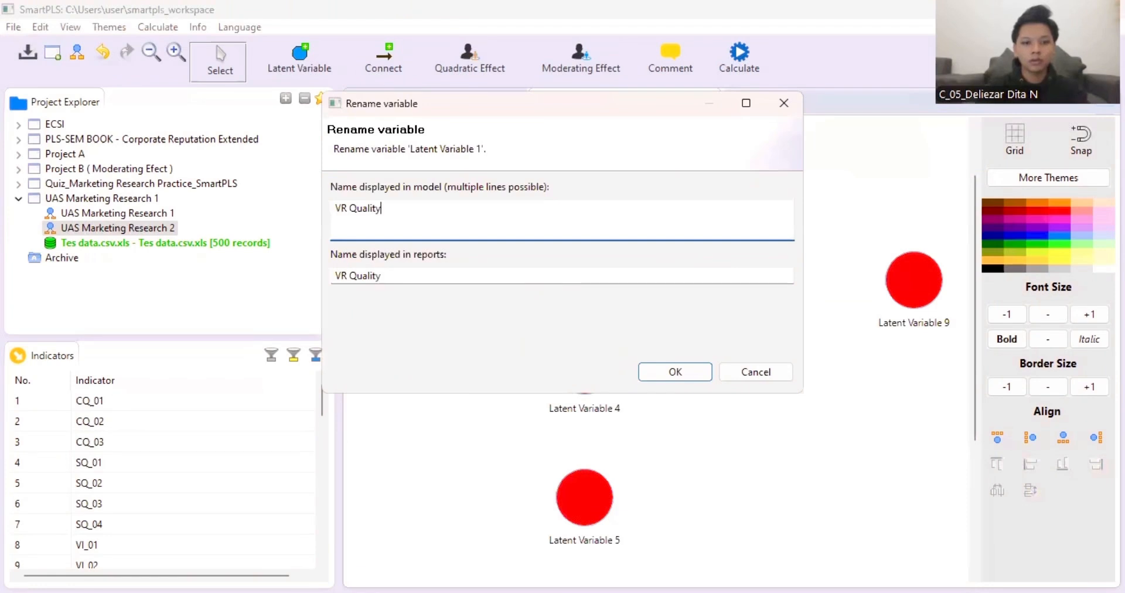
left_click(699, 373)
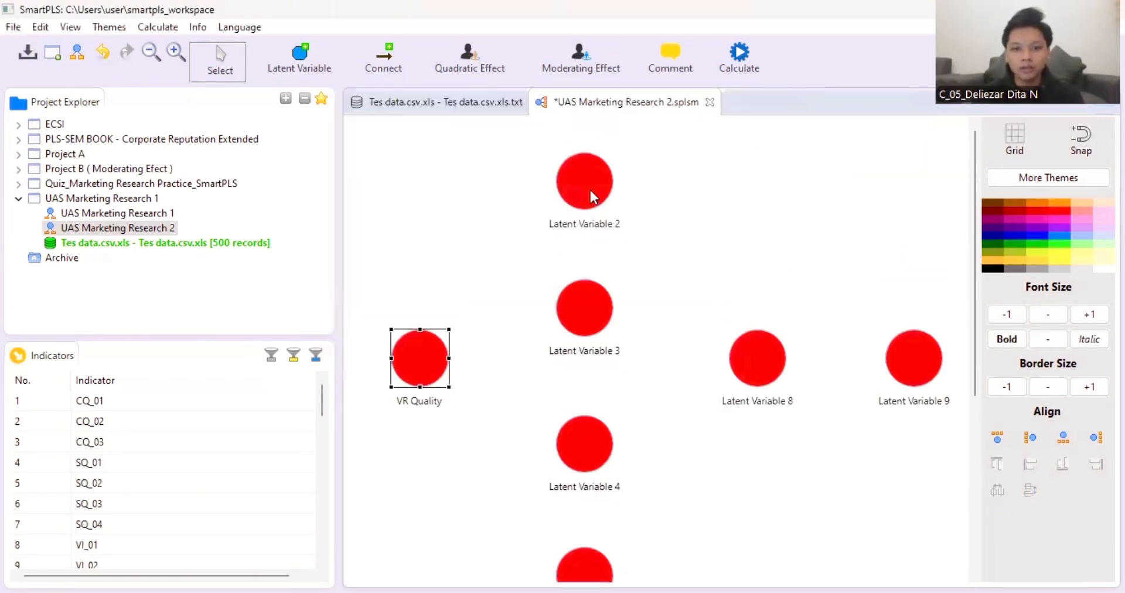
Step: Rename Latent Variable 2 at the head of the column as "Perceived Enjoyment"
right_click(590, 190)
left_click(701, 132)
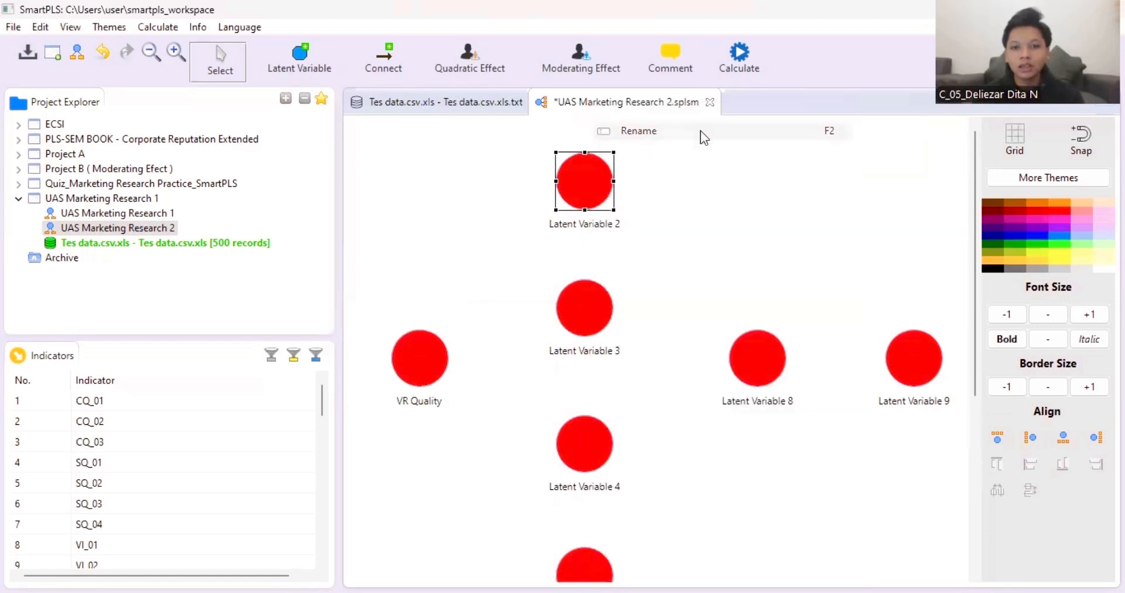
type("Percei")
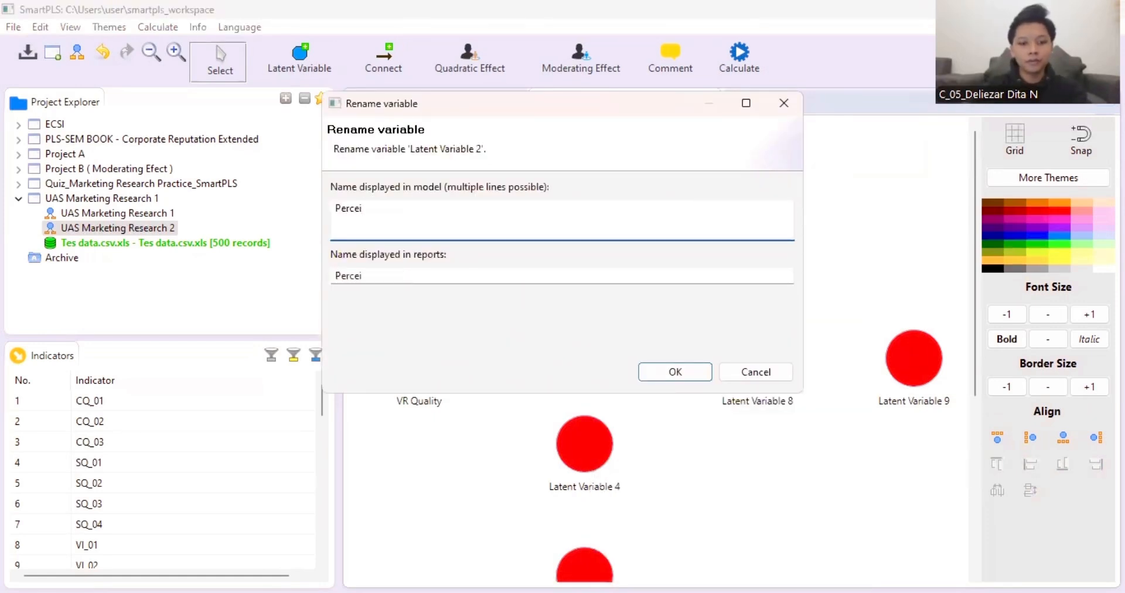
type("ved")
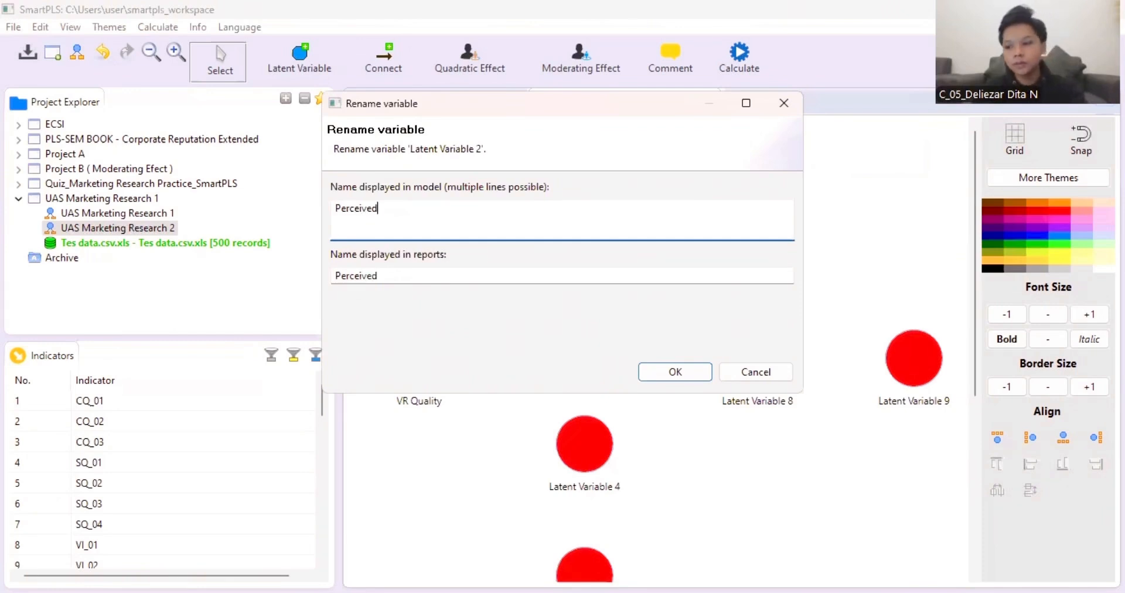
type(" Enjoymen")
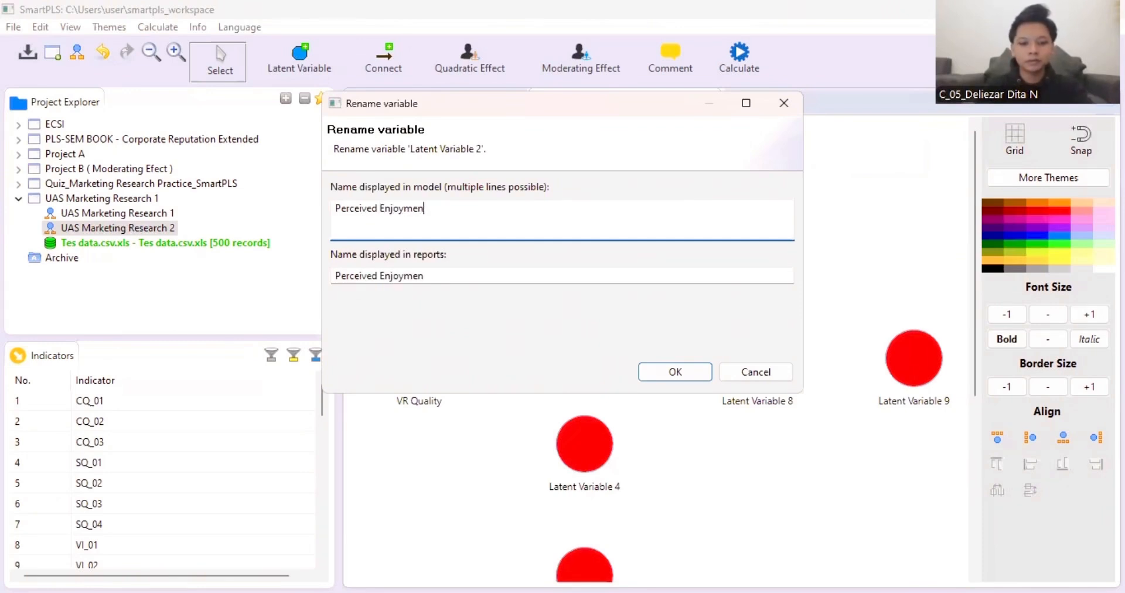
type("t")
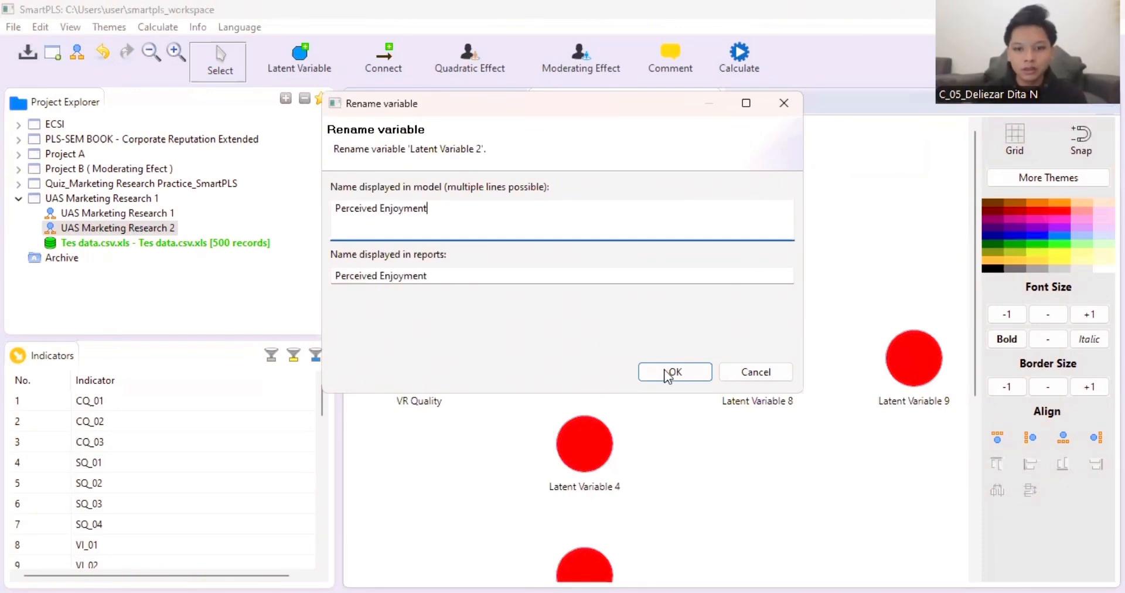
key("Return")
Step: Rename Latent Variable 3, the second in the column, as "Perceived Immersion"
right_click(601, 178)
left_click(635, 128)
type("Percei")
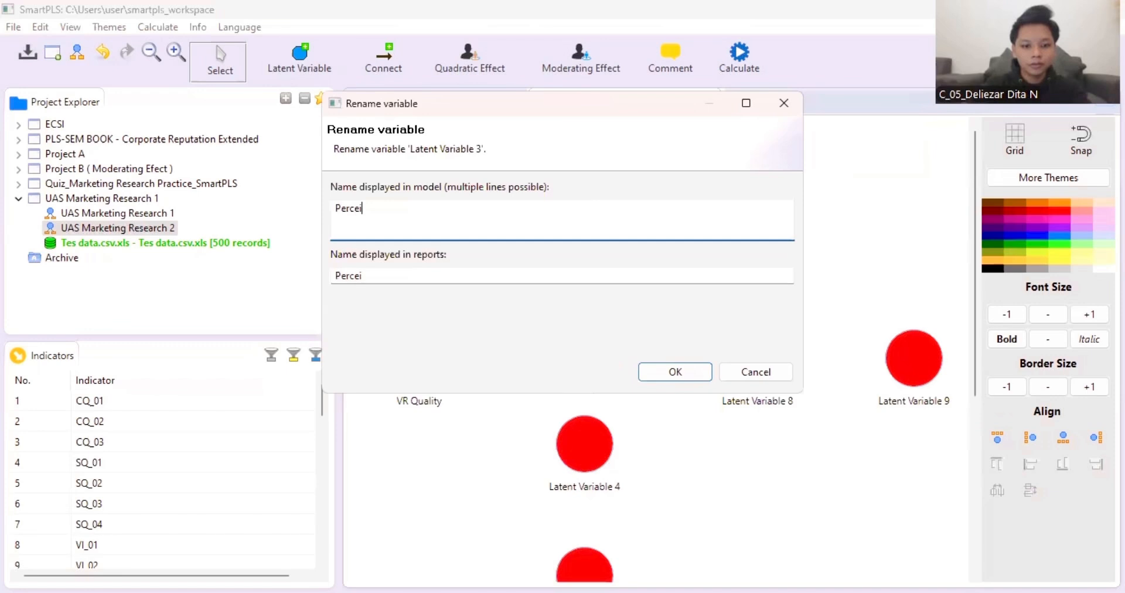
type("ved ")
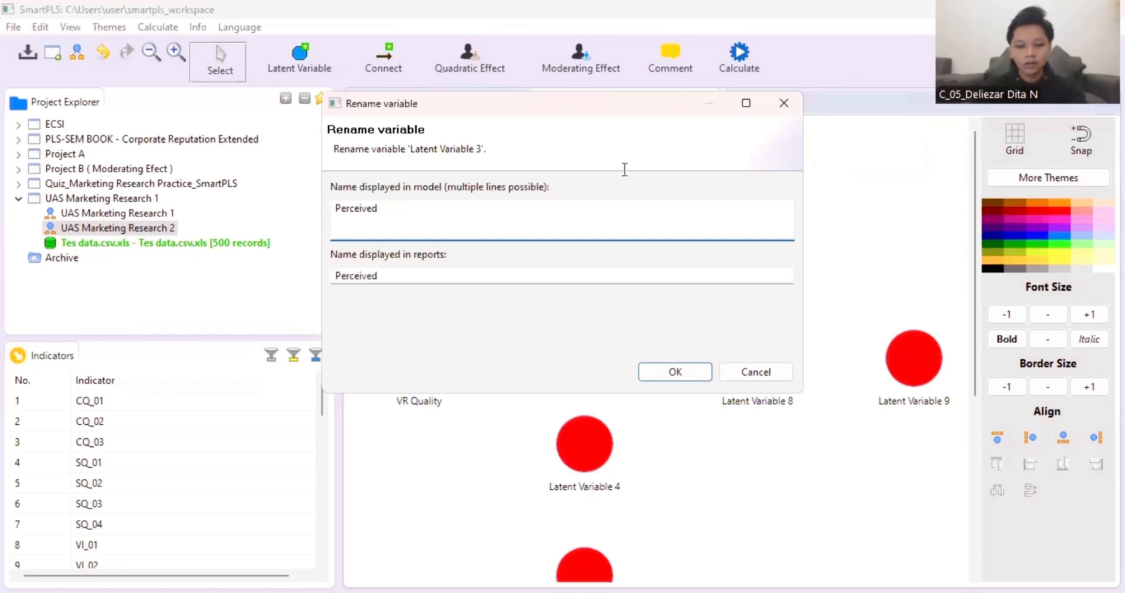
type("Immersion")
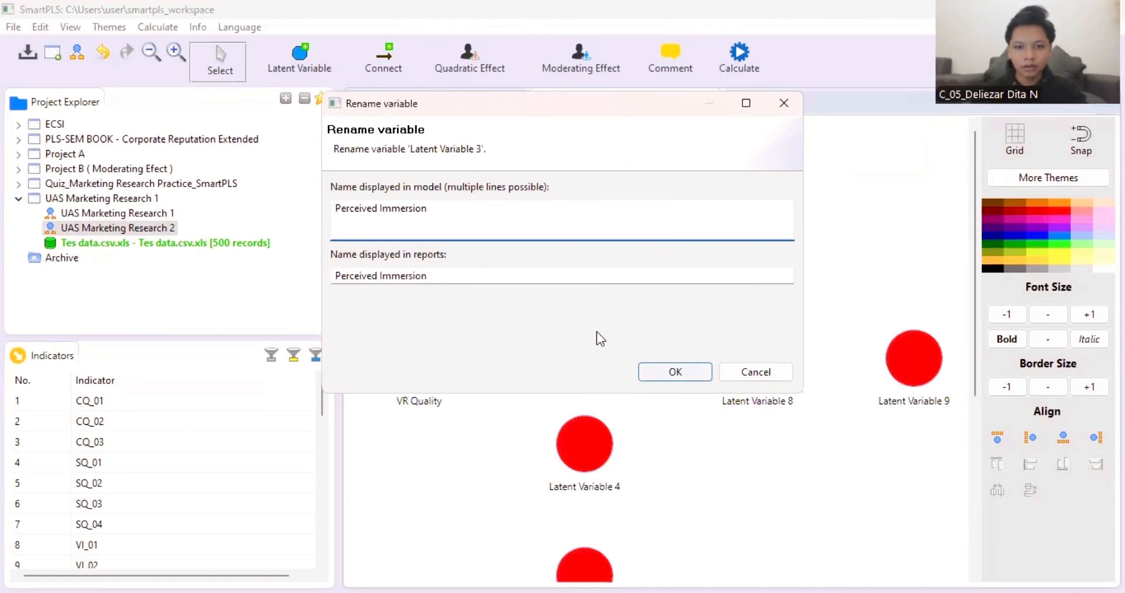
key("Return")
Step: Rename Latent Variable 4, the third in the column, as "Perceived Usefullnes" for both the model and the reports
left_click(582, 307)
right_click(582, 308)
left_click(638, 137)
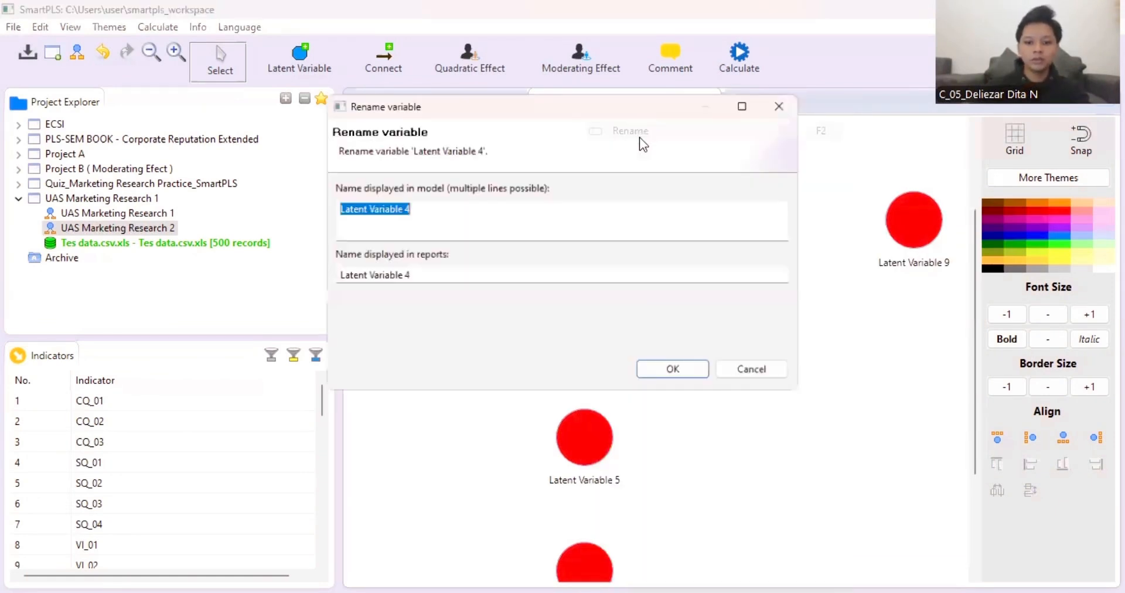
type("Perceived ")
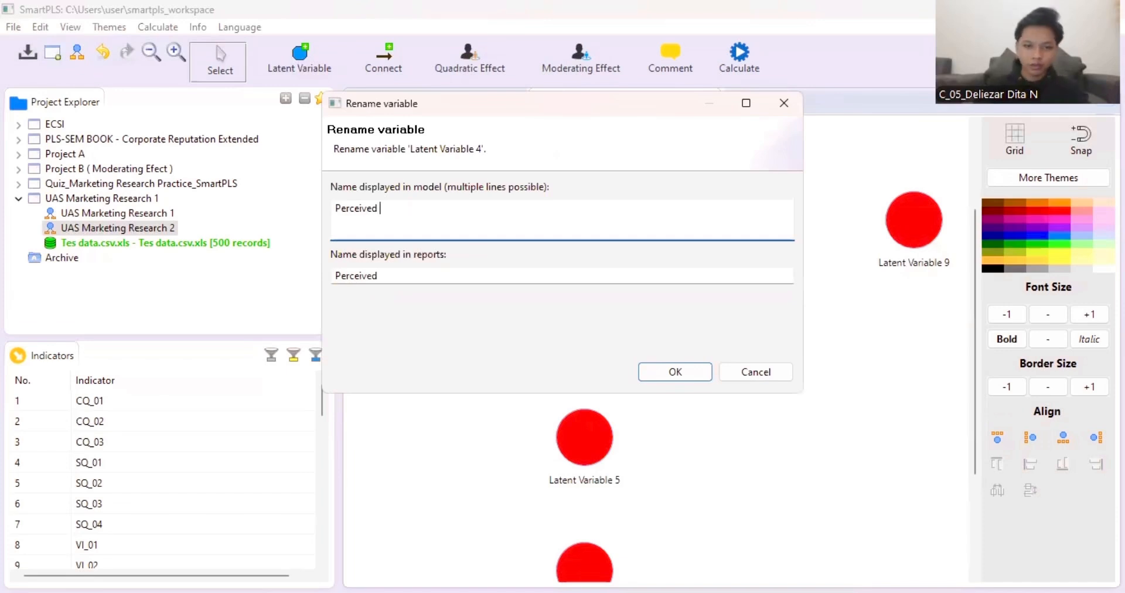
type("Use")
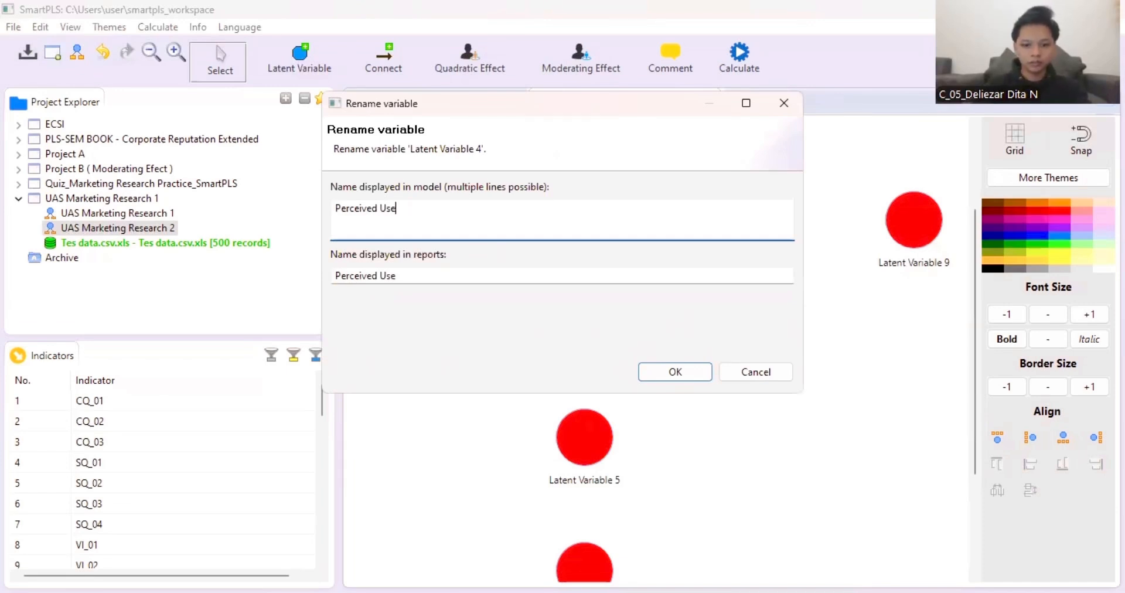
type("fullnes")
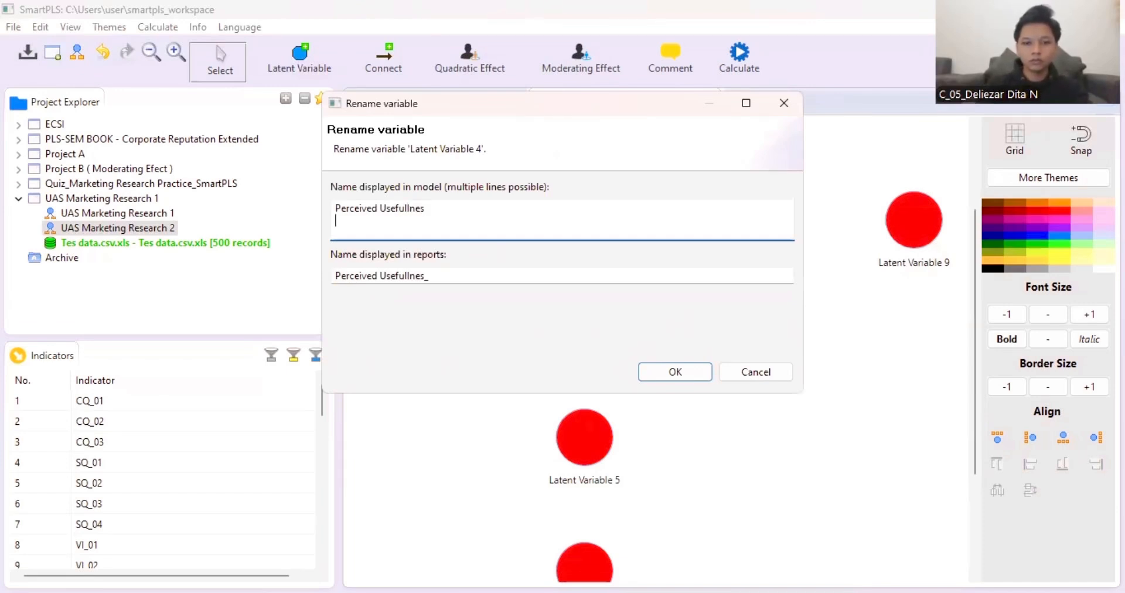
key("BackSpace")
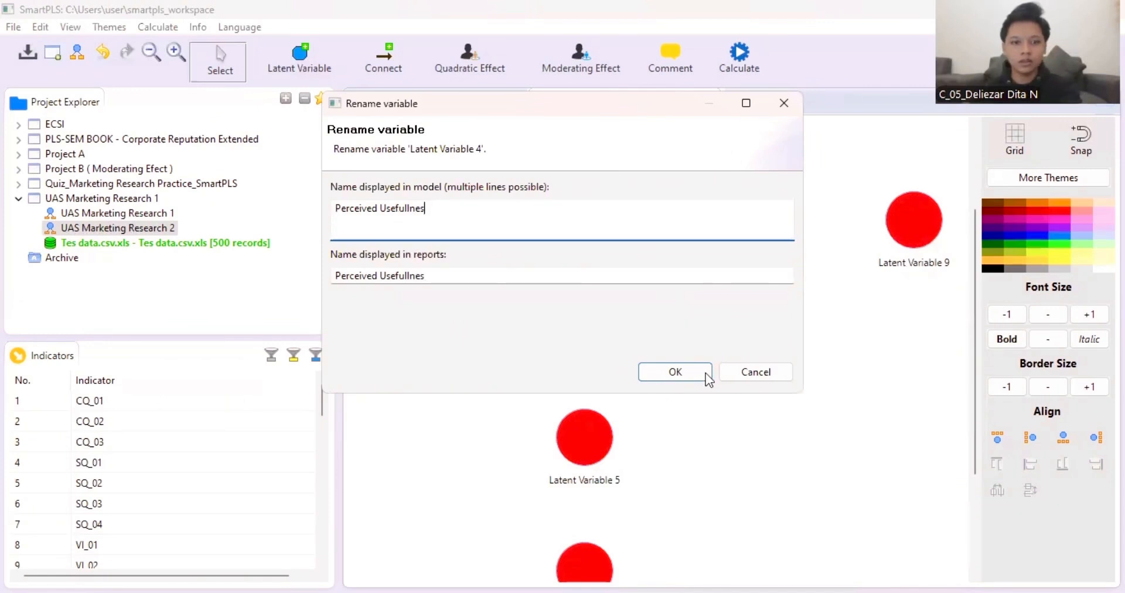
left_click(675, 372)
Step: Rename Latent Variable 5, below Perceived Usefullnes, as "Perceived Cost"
scroll(628, 314, "down", 3)
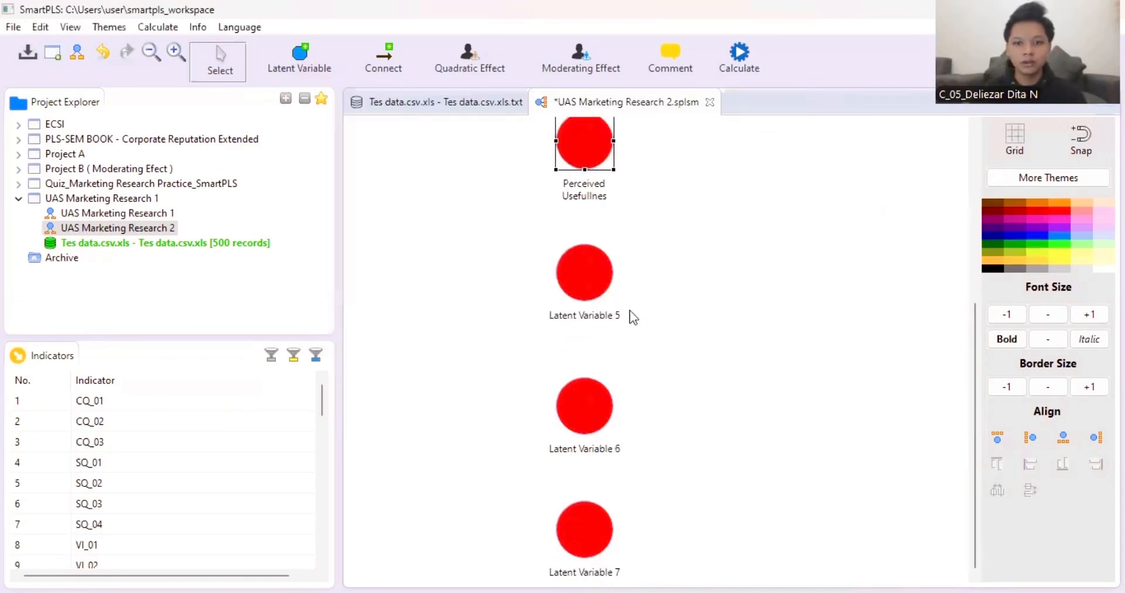
right_click(604, 288)
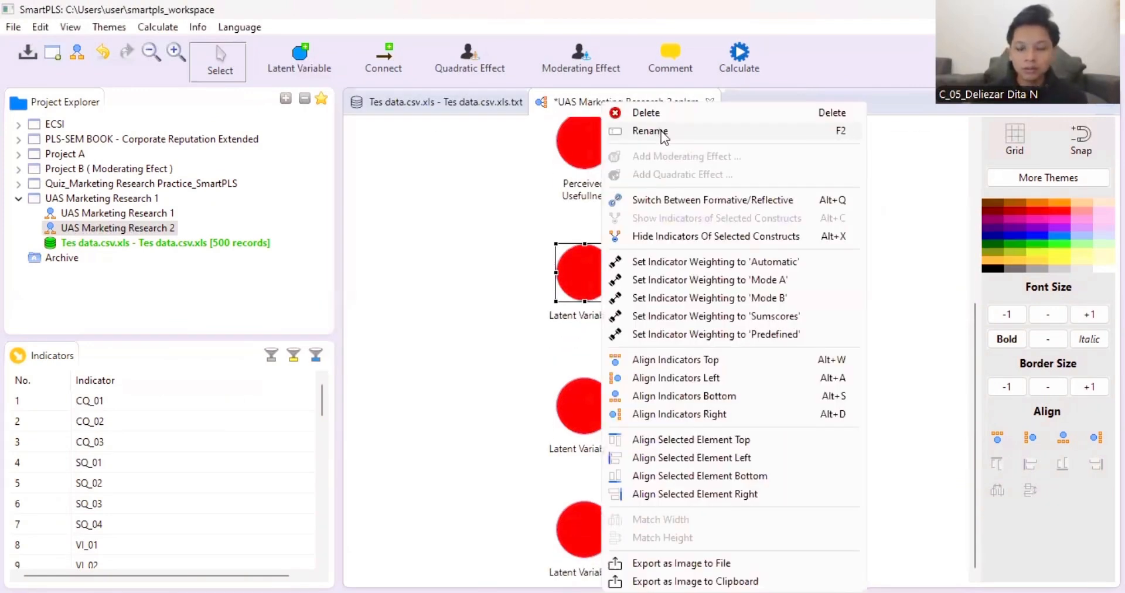
left_click(651, 131)
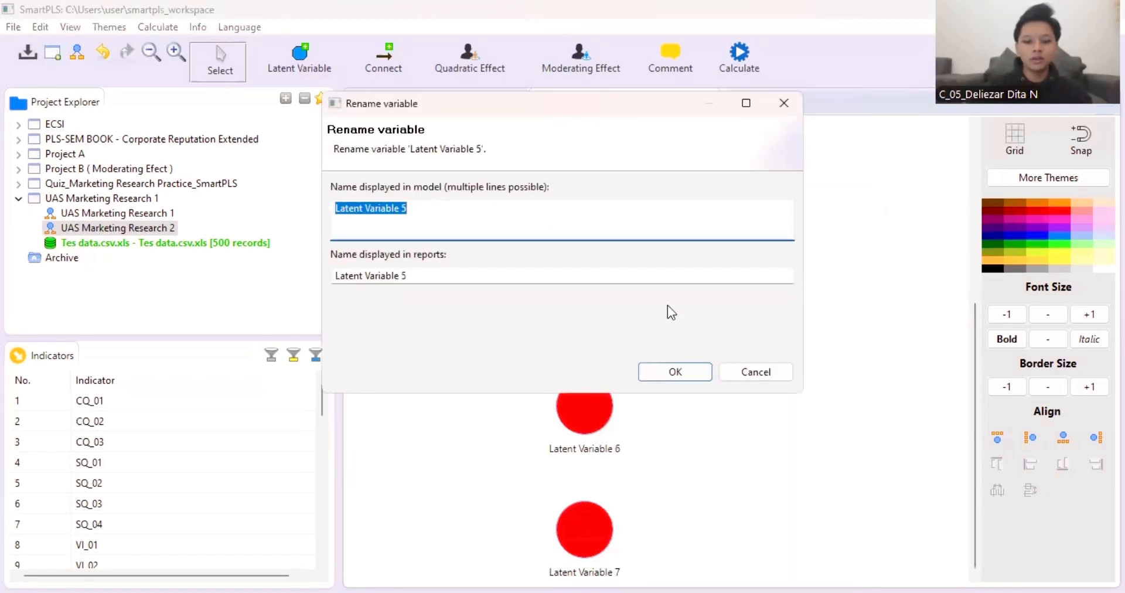
type("Perceived")
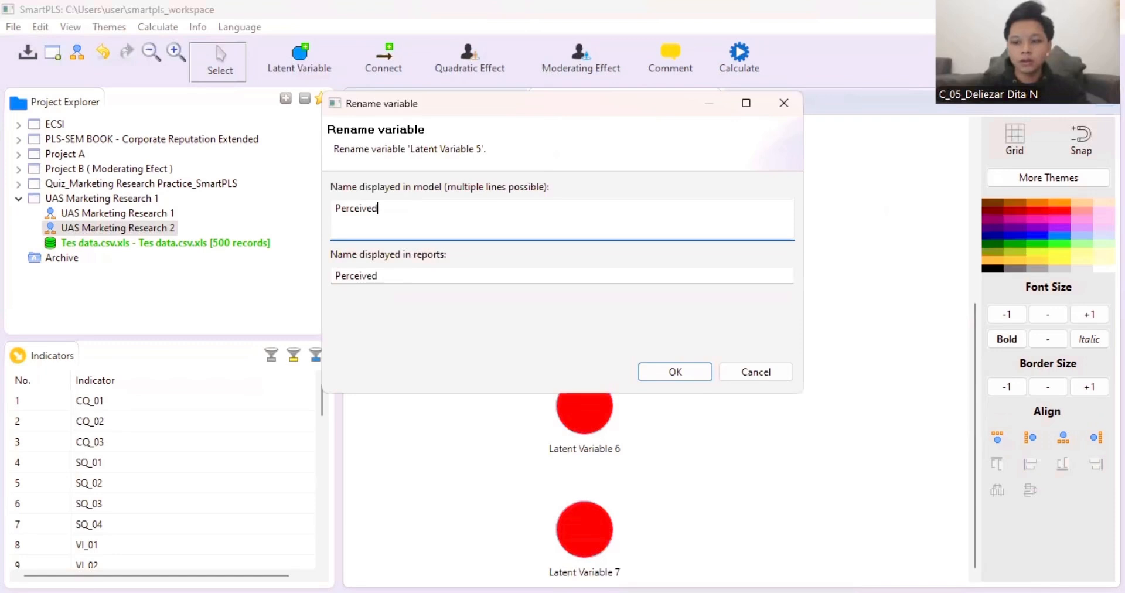
type(" Cots")
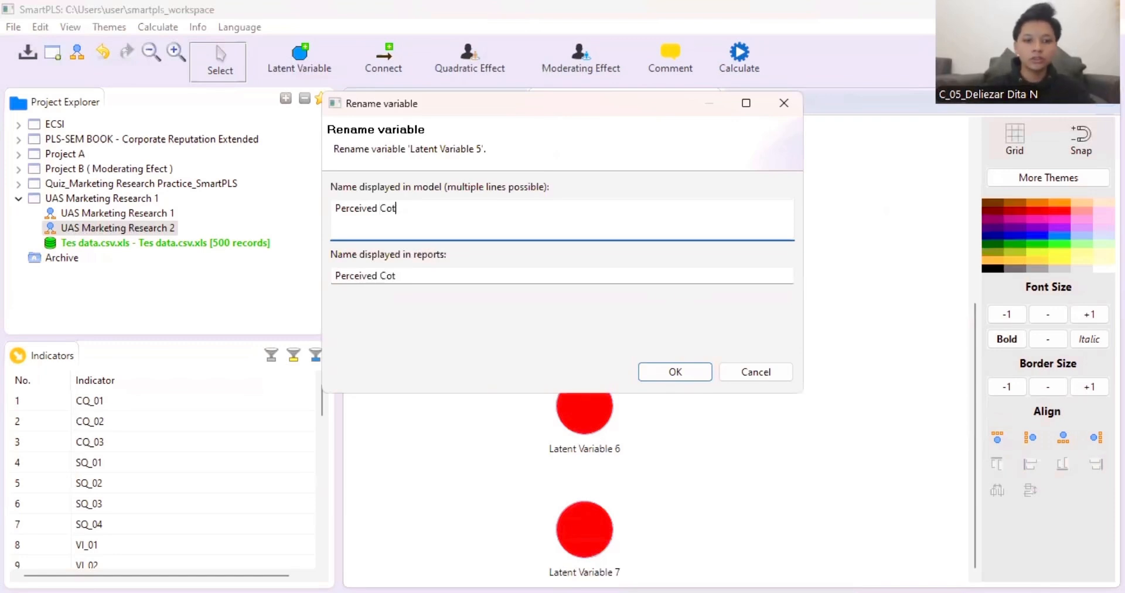
key("BackSpace")
key("BackSpace")
type("st")
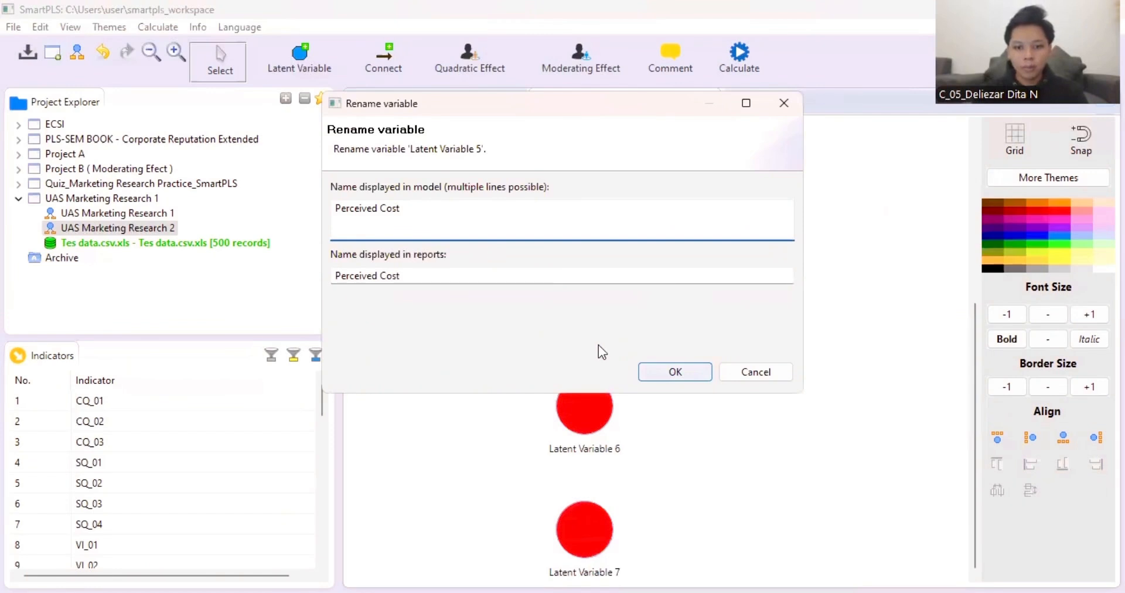
key("Return")
Step: Rename Latent Variable 6, below Perceived Cost in the column, as "Perceived Risk"
right_click(572, 405)
left_click(624, 128)
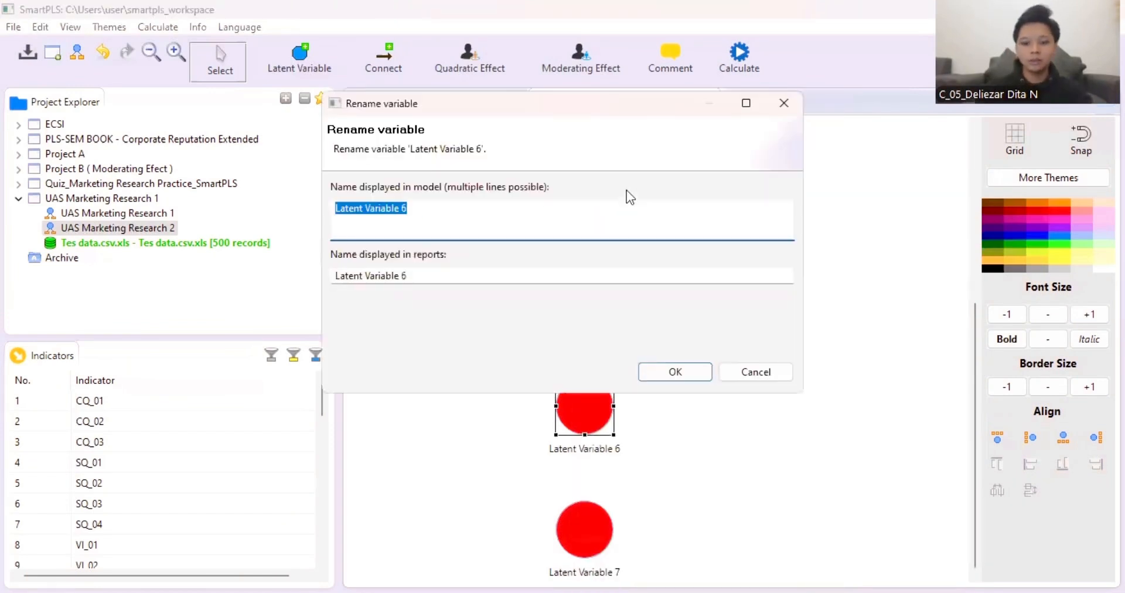
type("Perceiv")
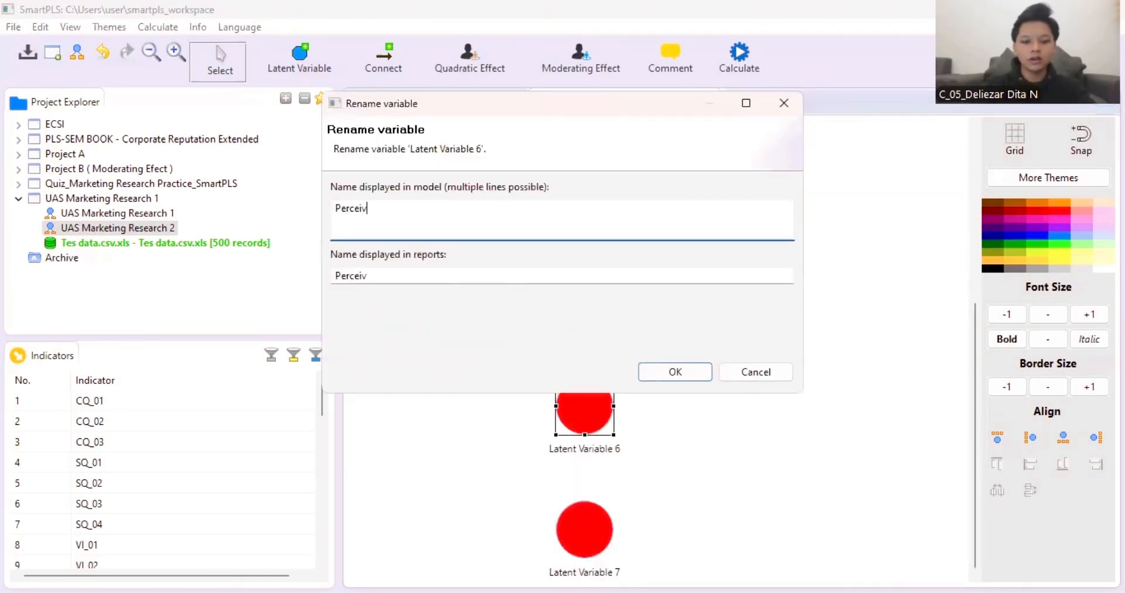
type("ed Risk")
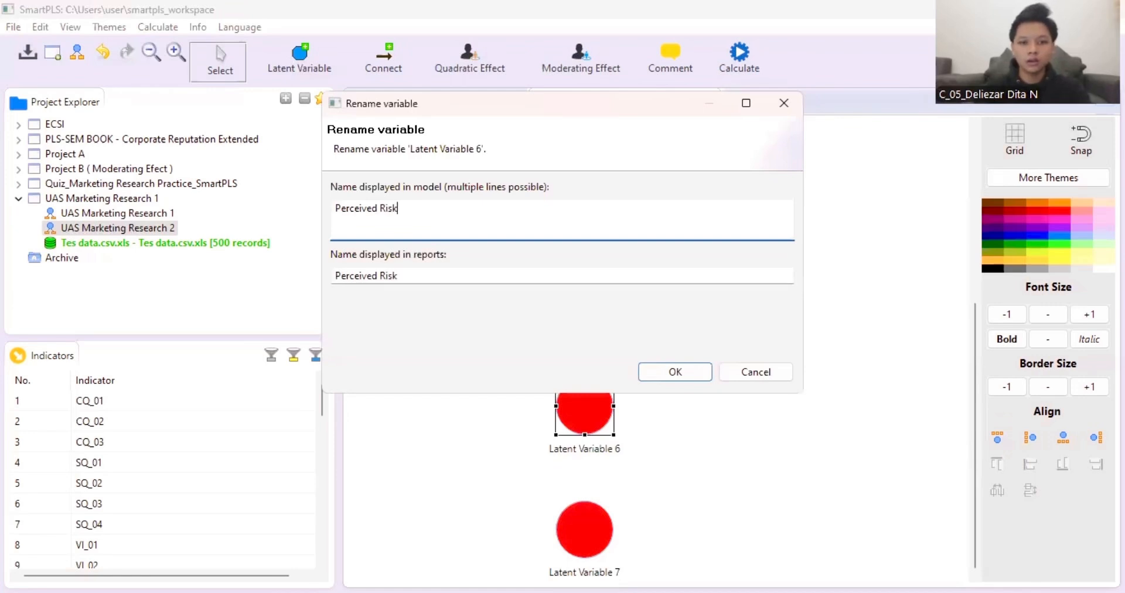
left_click(691, 387)
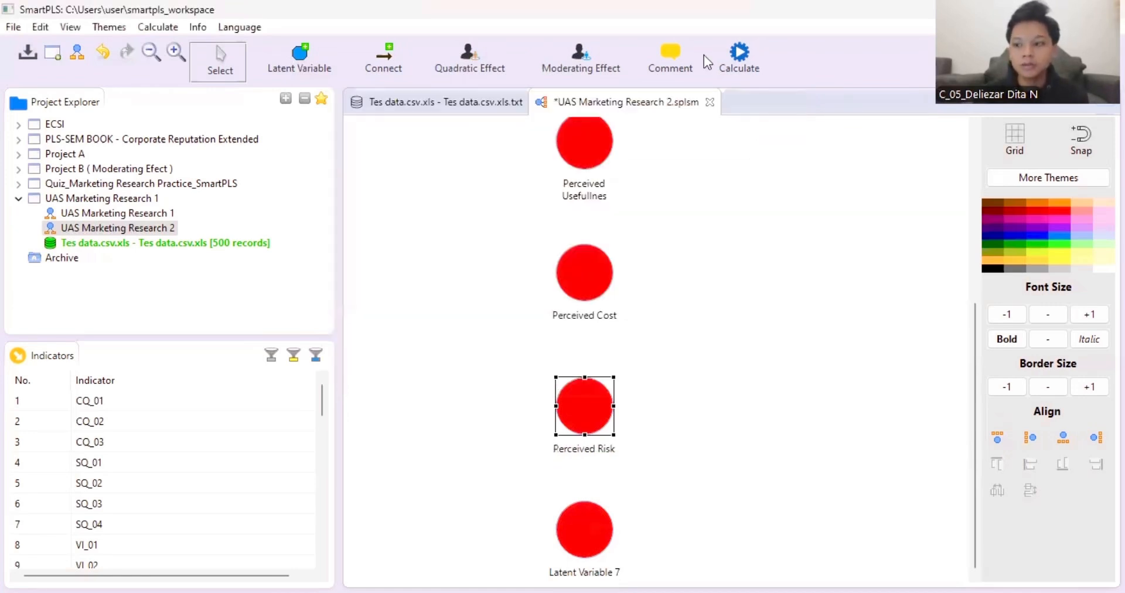
Step: Rename Latent Variable 7 at the foot of the column as "Perceived Complexity"
key("Down")
key("F2")
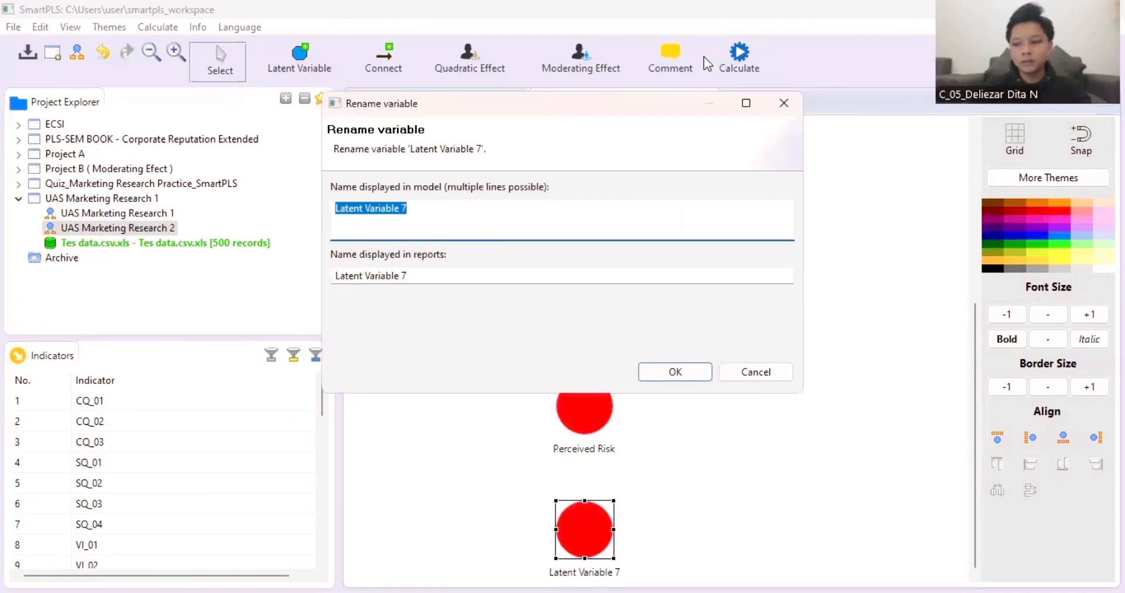
type("Perce")
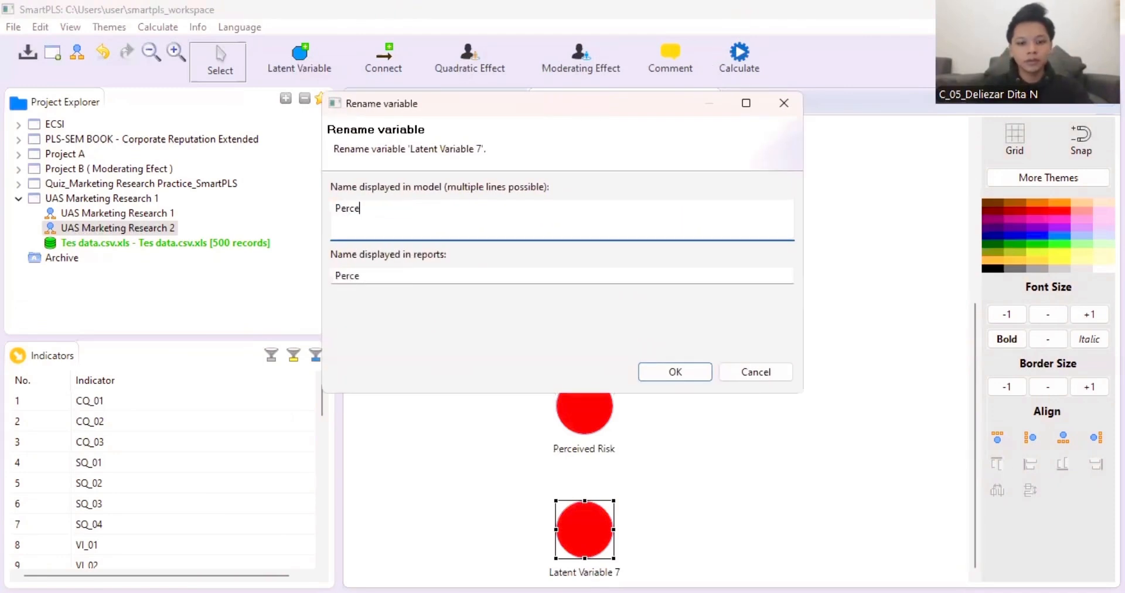
type("ived Com")
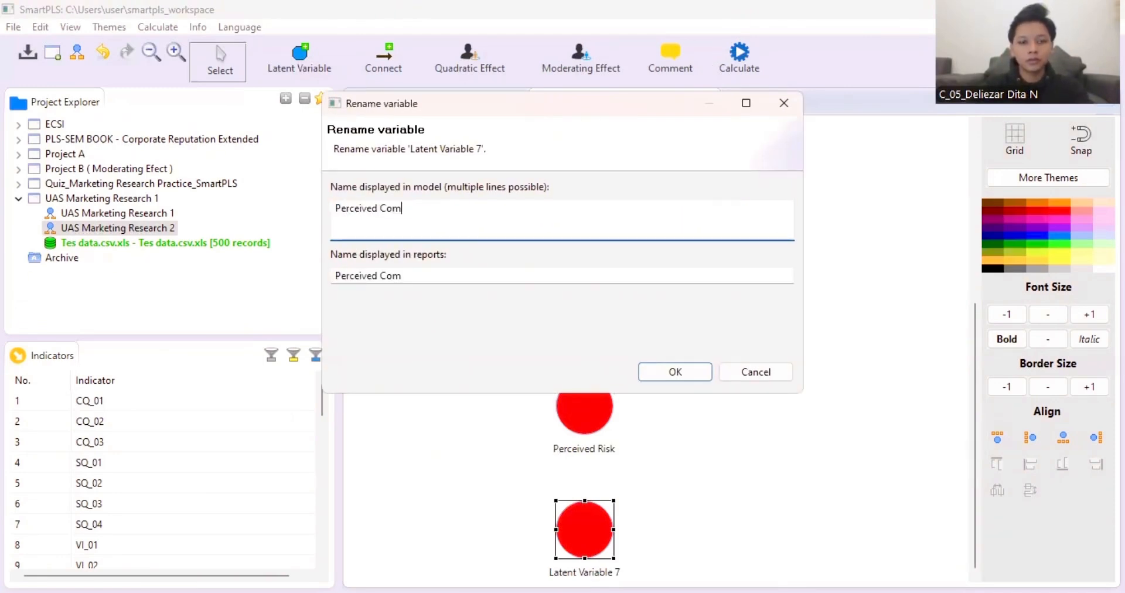
type("plex")
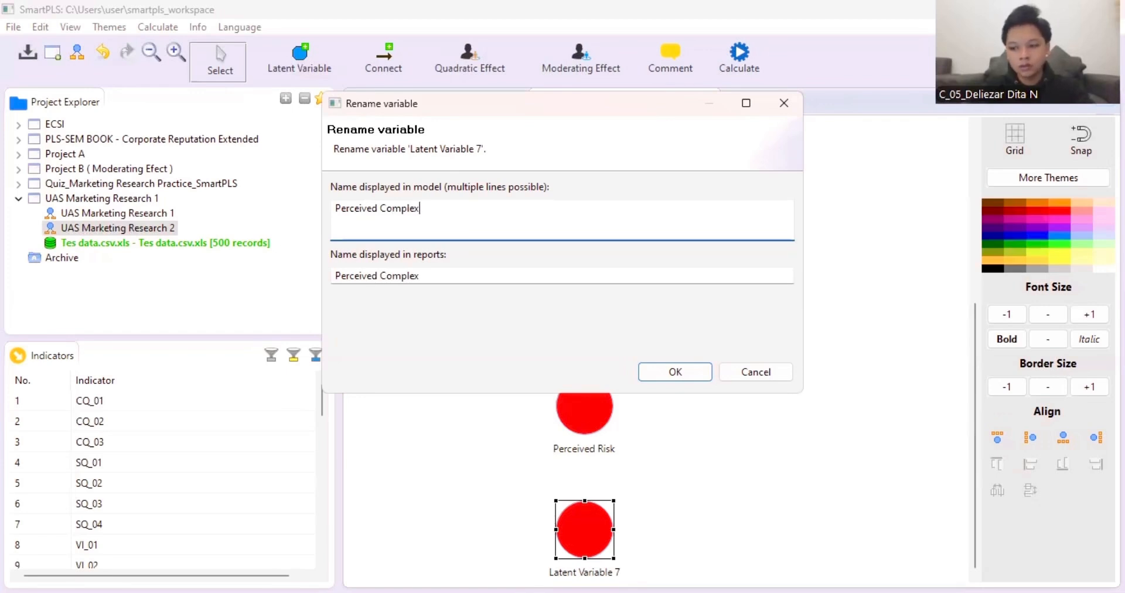
type("ity")
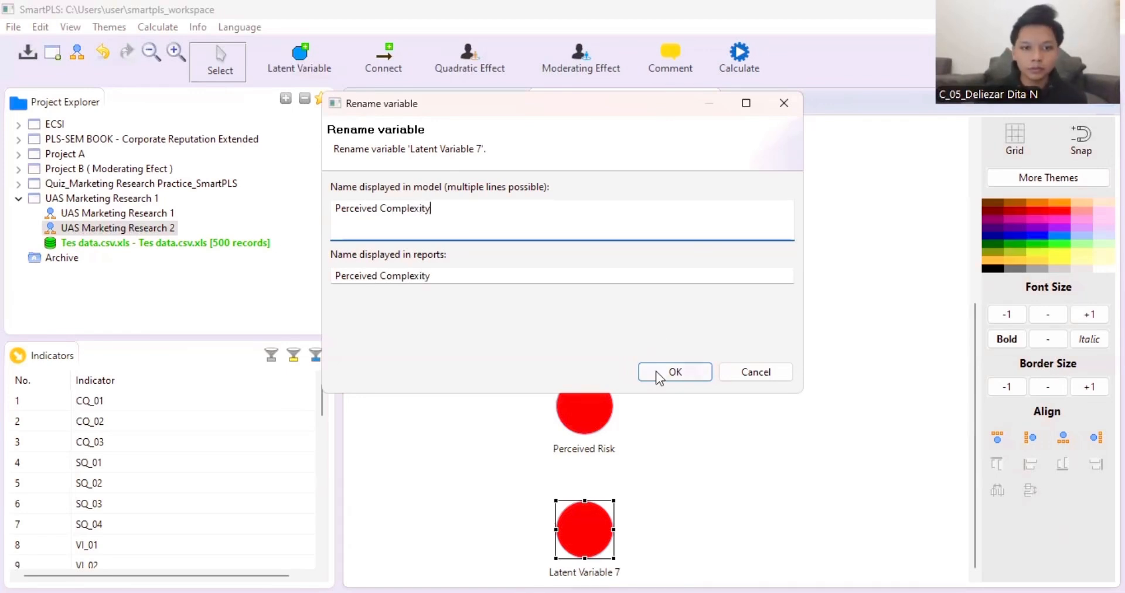
left_click(673, 371)
Step: Rename Latent Variable 8, between the column and Latent Variable 9, as "Perceived Value"
scroll(774, 305, "up", 5)
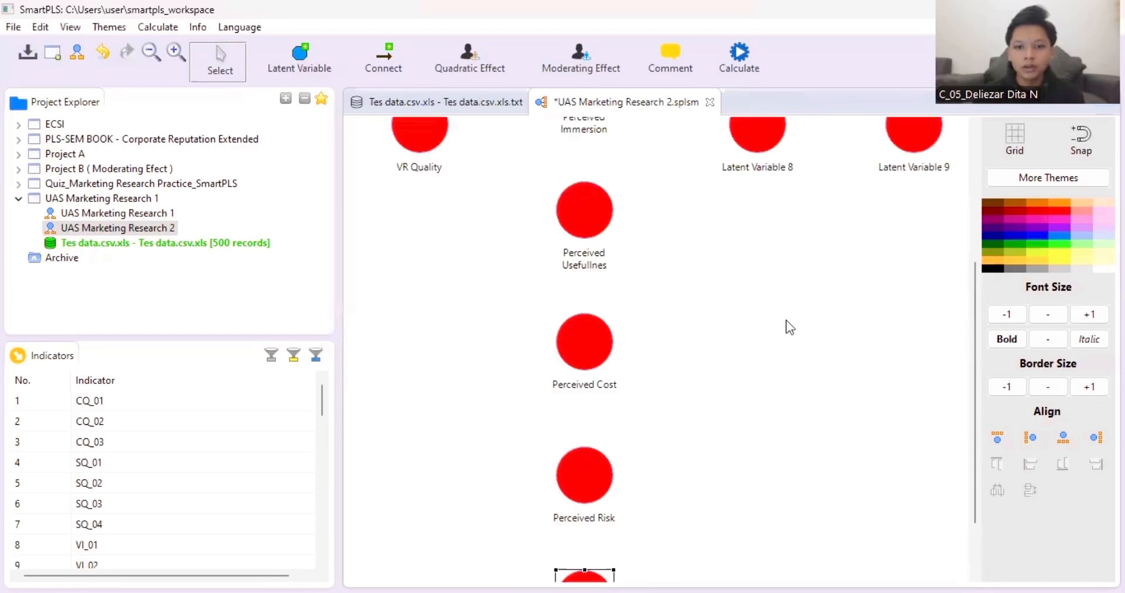
right_click(763, 275)
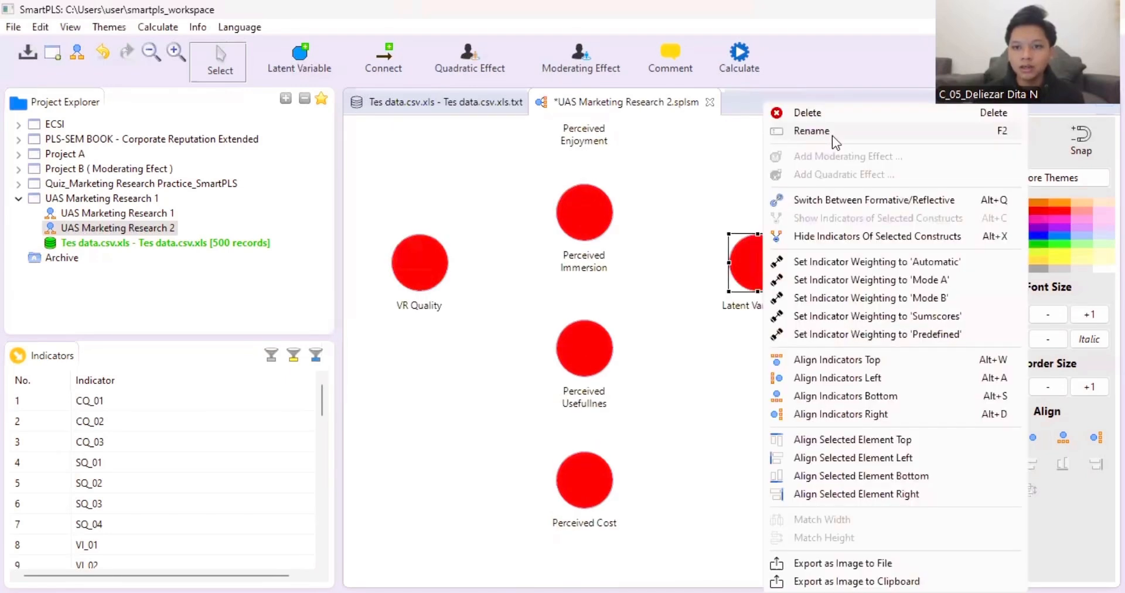
key("F2")
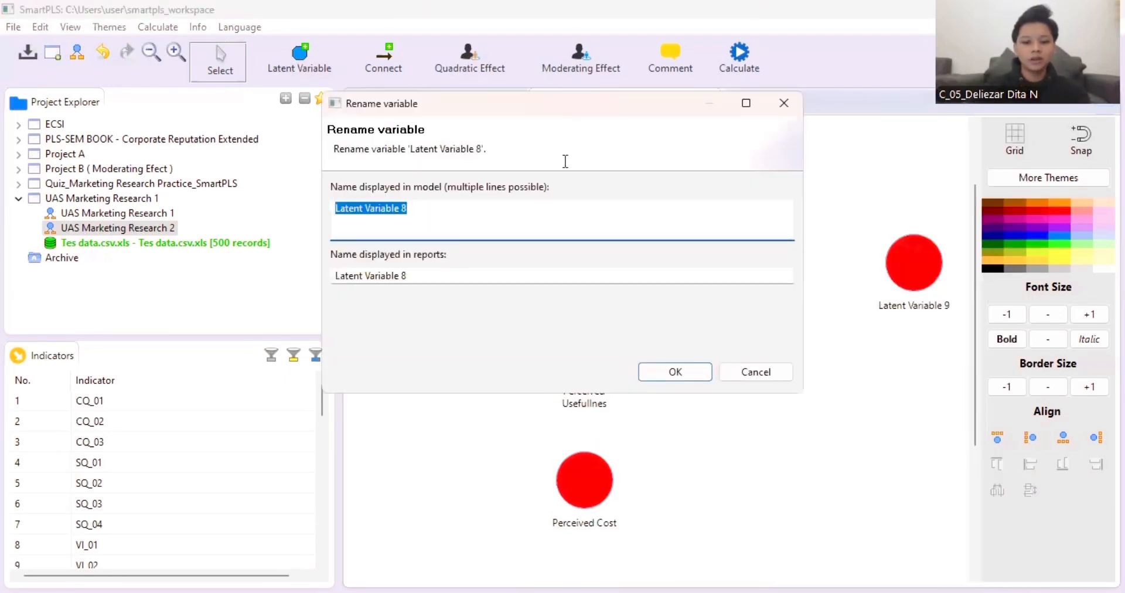
type("p")
key("BackSpace")
type("P")
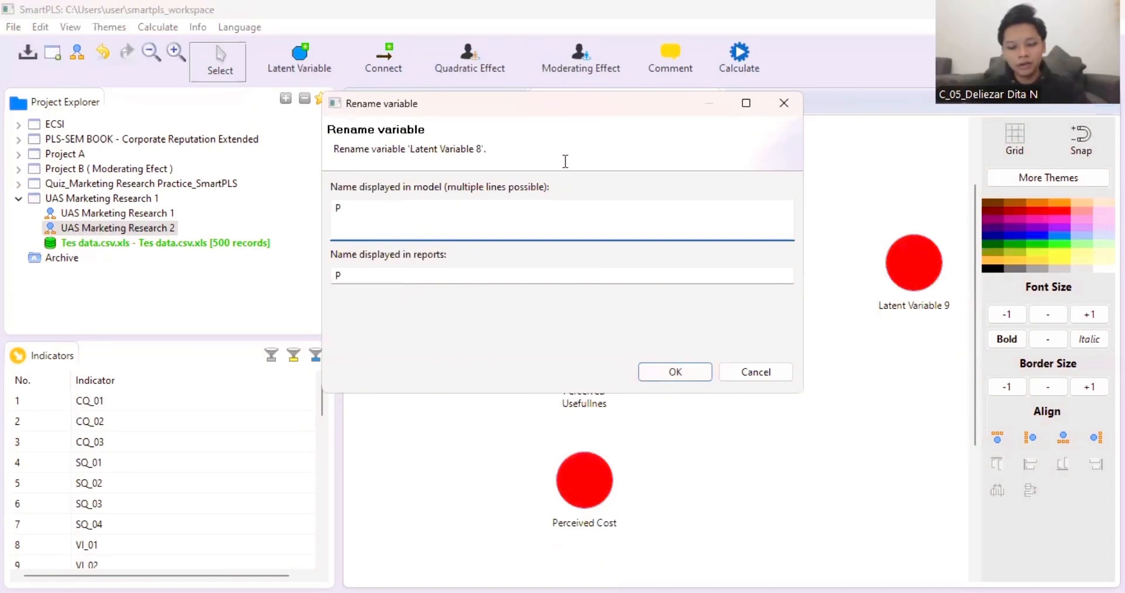
type("erceived")
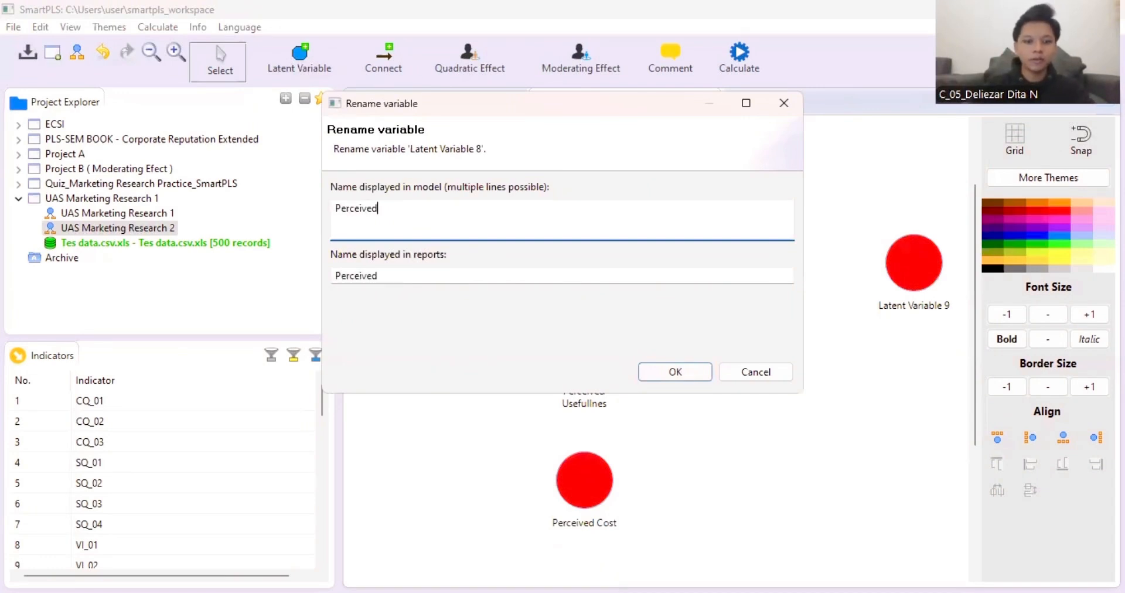
type(" Value")
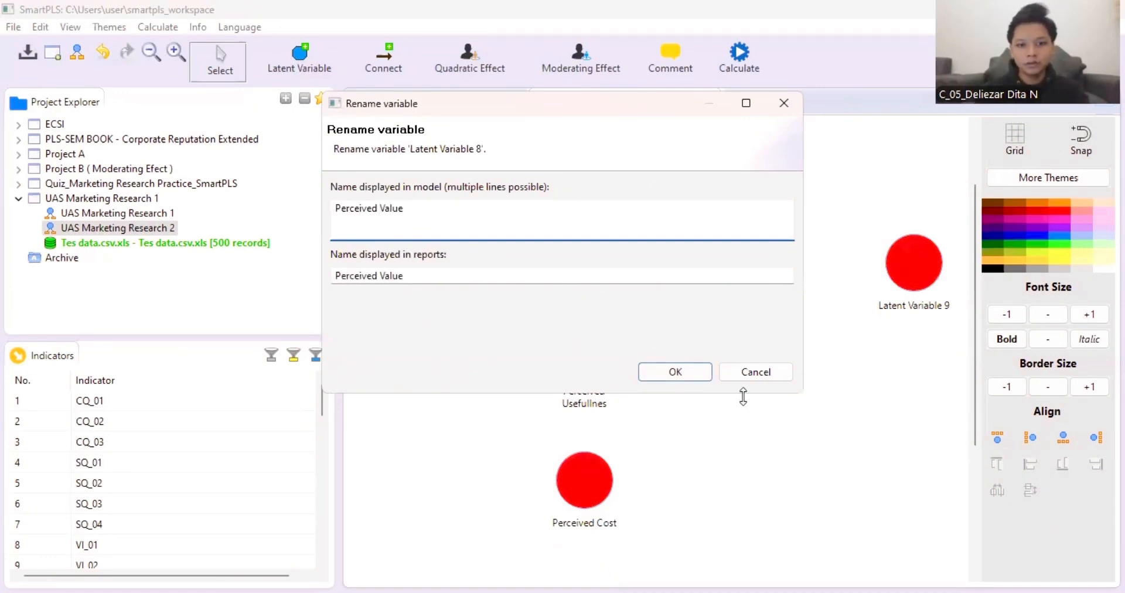
left_click(675, 372)
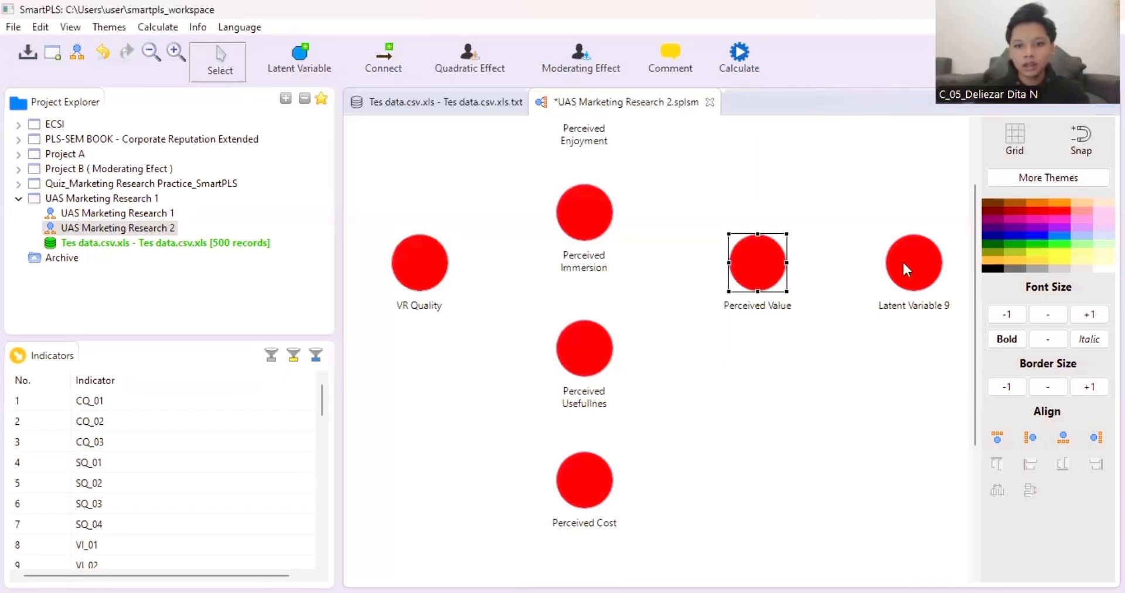
Step: Rename Latent Variable 9 at the far end of the model as "Behavioural Intention"
double_click(914, 262)
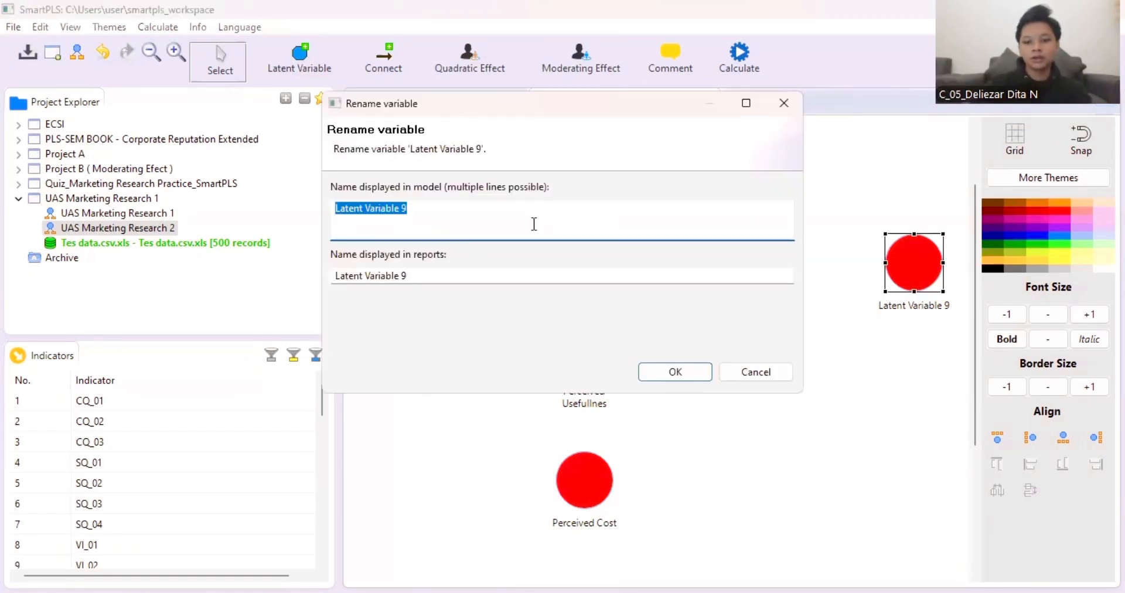
type("Beha")
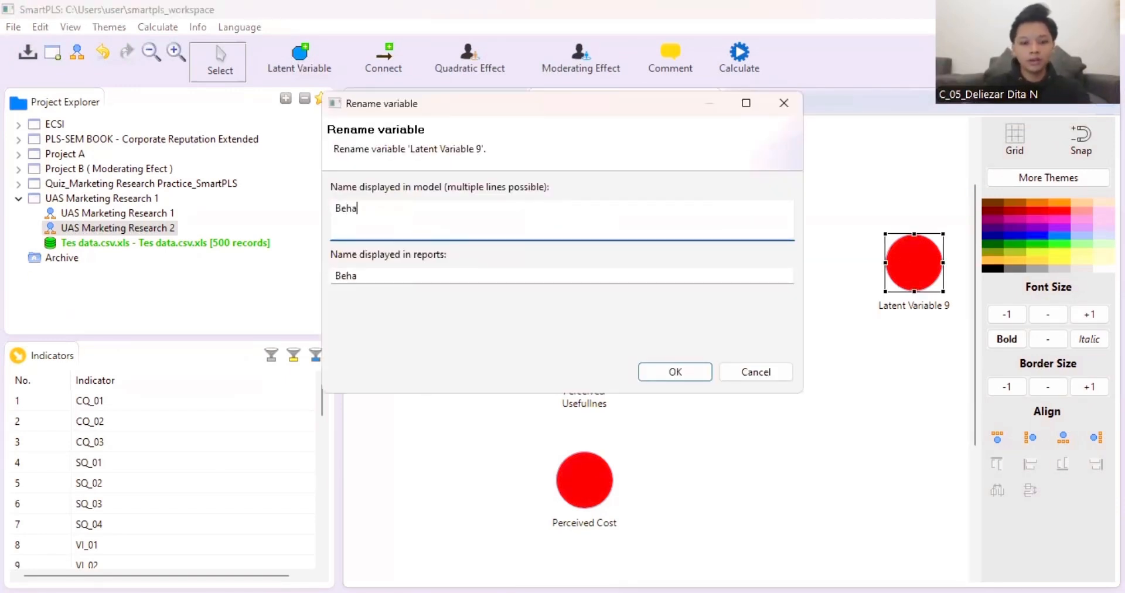
type("viou")
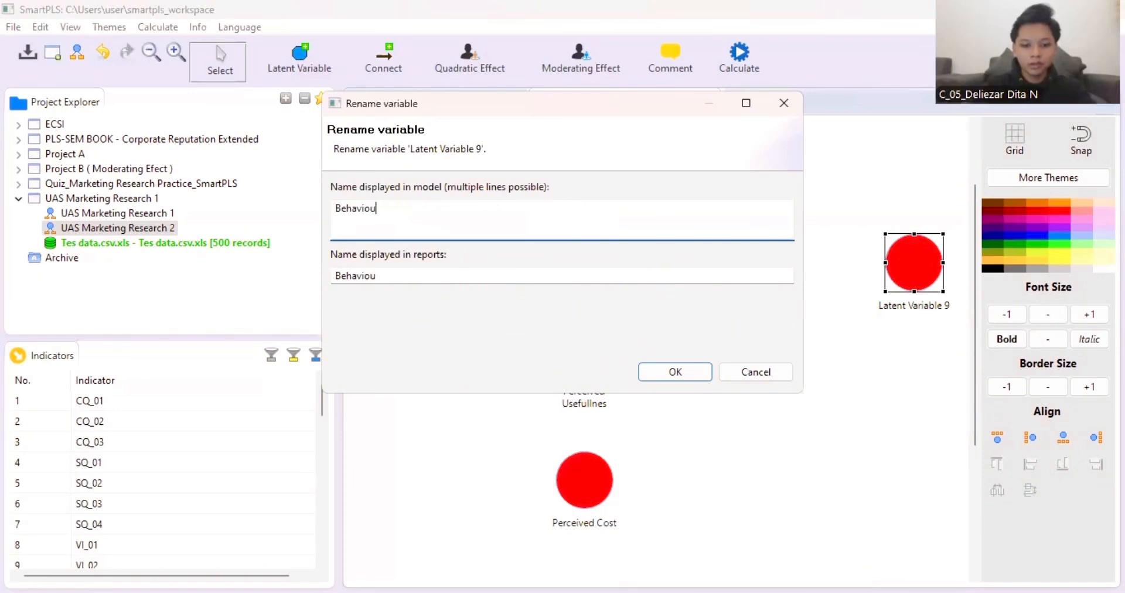
type("ral Intention")
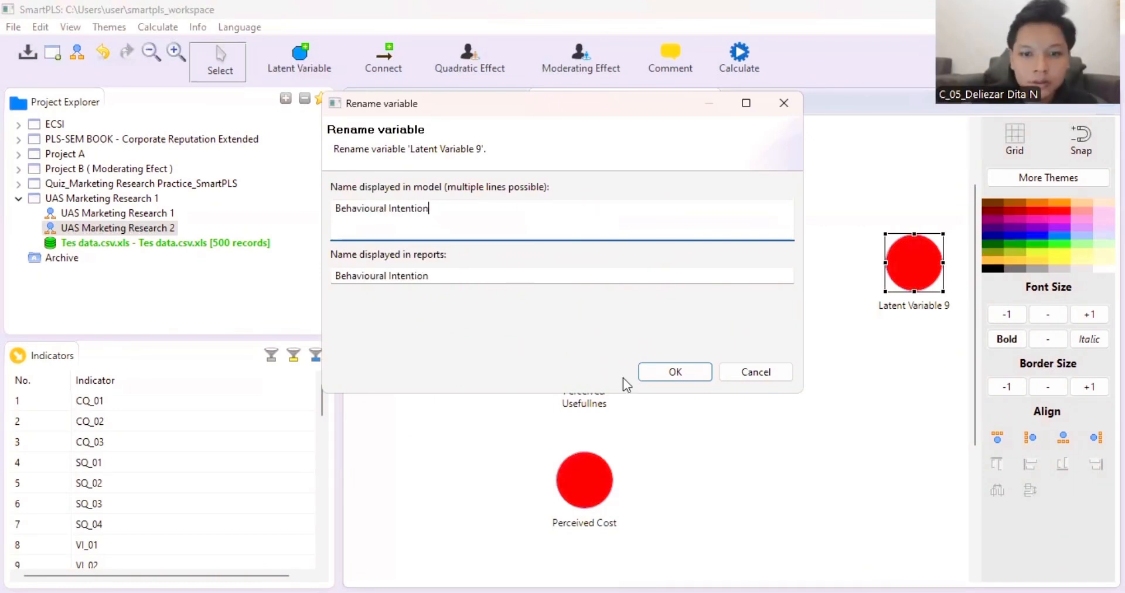
key("Return")
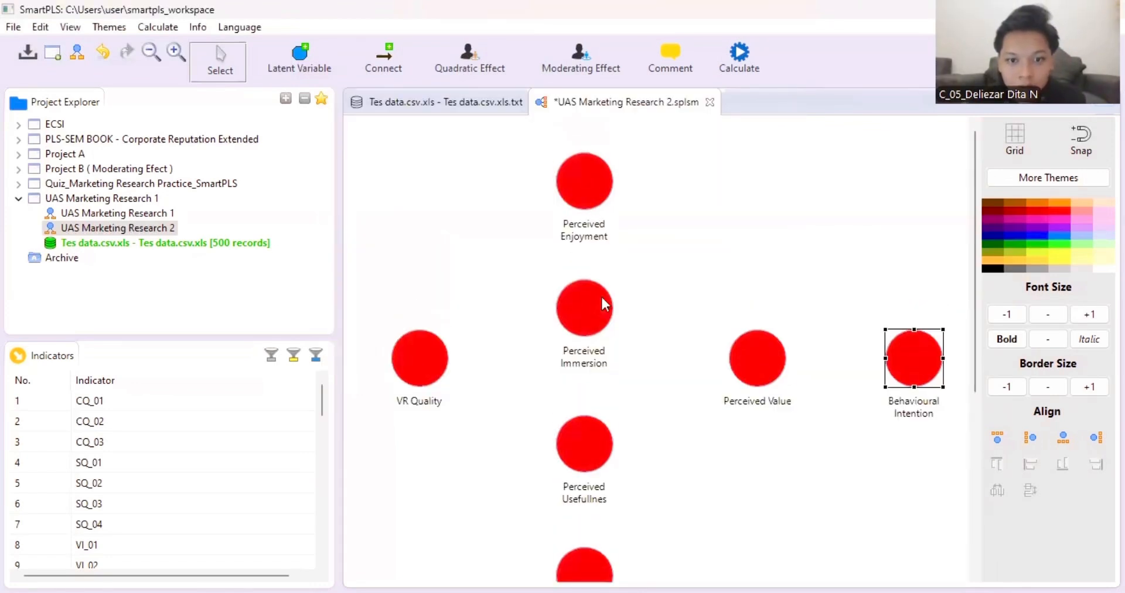
scroll(633, 381, "down", 2)
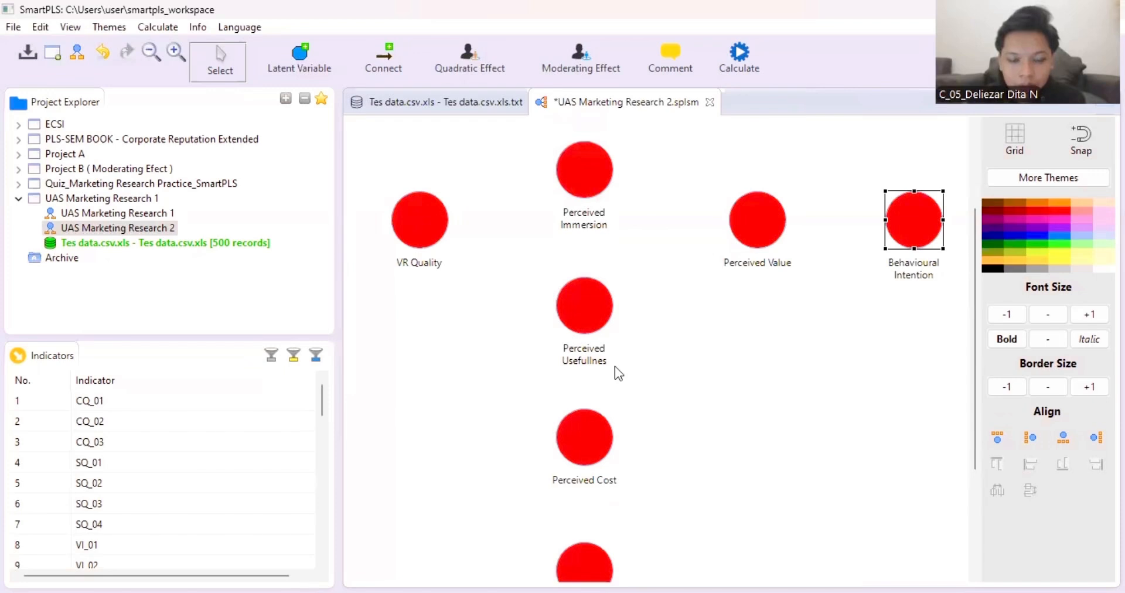
scroll(623, 374, "down", 1)
scroll(622, 369, "down", 2)
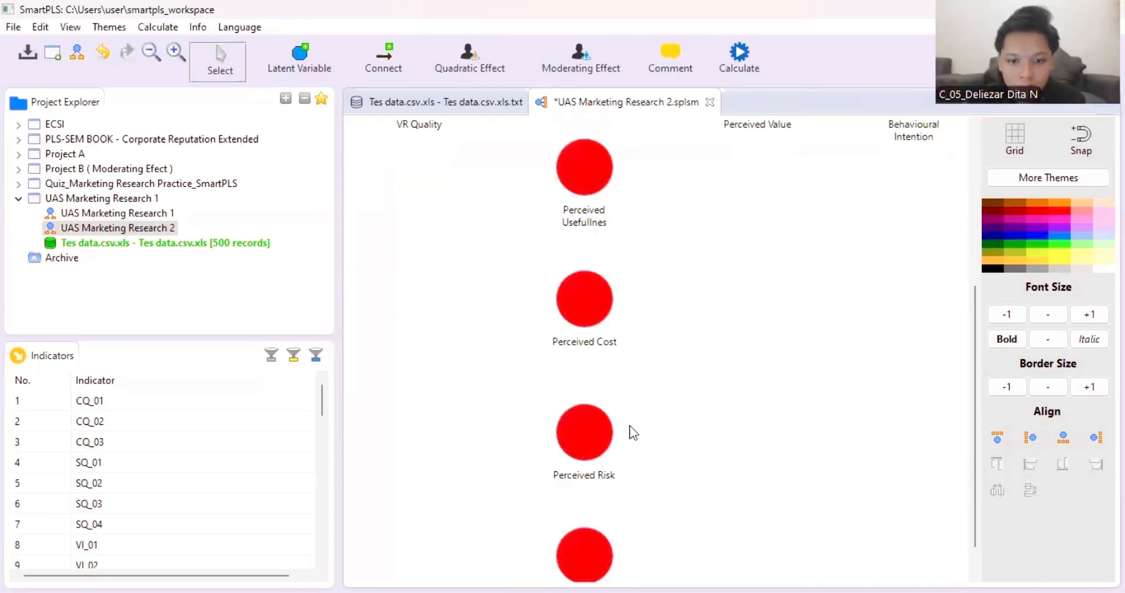
scroll(681, 402, "up", 3)
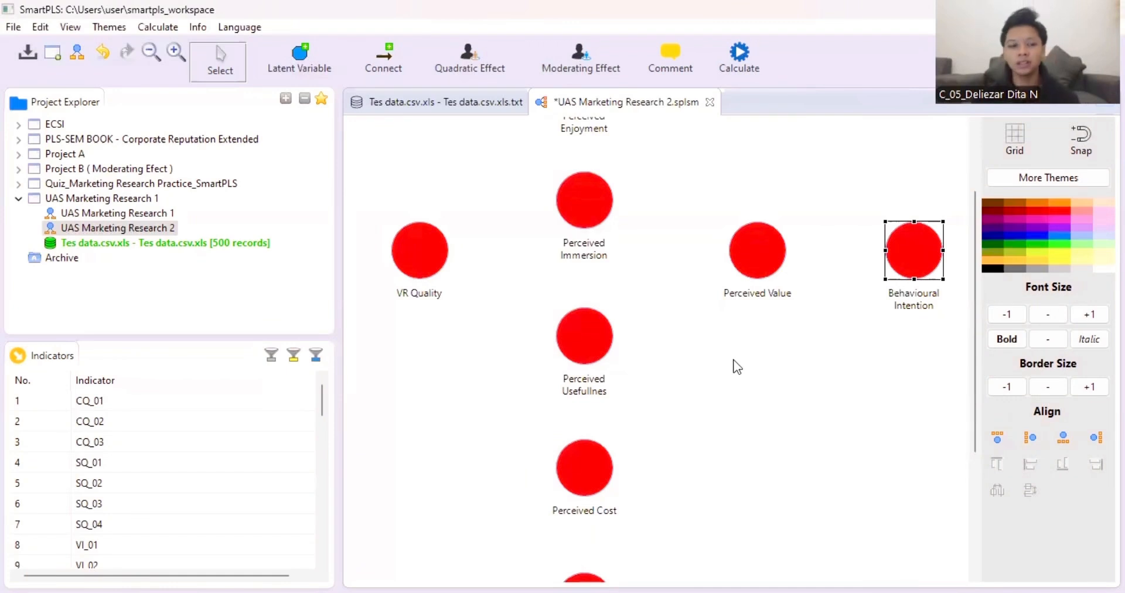
Step: Assign the eleven indicators CQ_01 to CQ_03, SQ_01 to SQ_04 and VI_01 to VI_04 to VR Quality
scroll(422, 297, "up", 2)
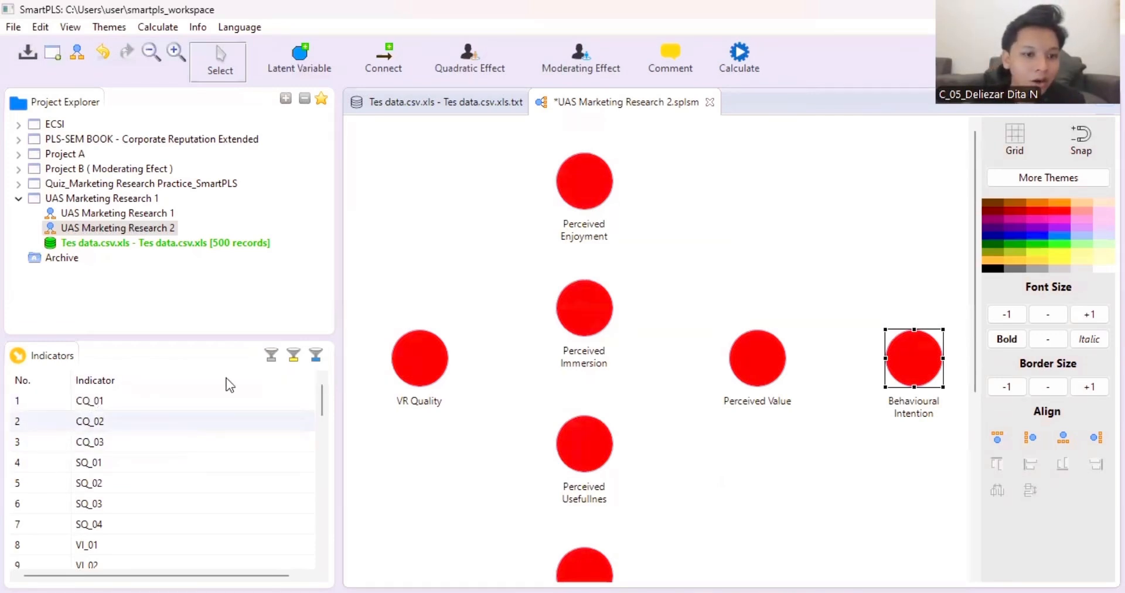
scroll(257, 473, "down", 2)
scroll(258, 473, "down", 2)
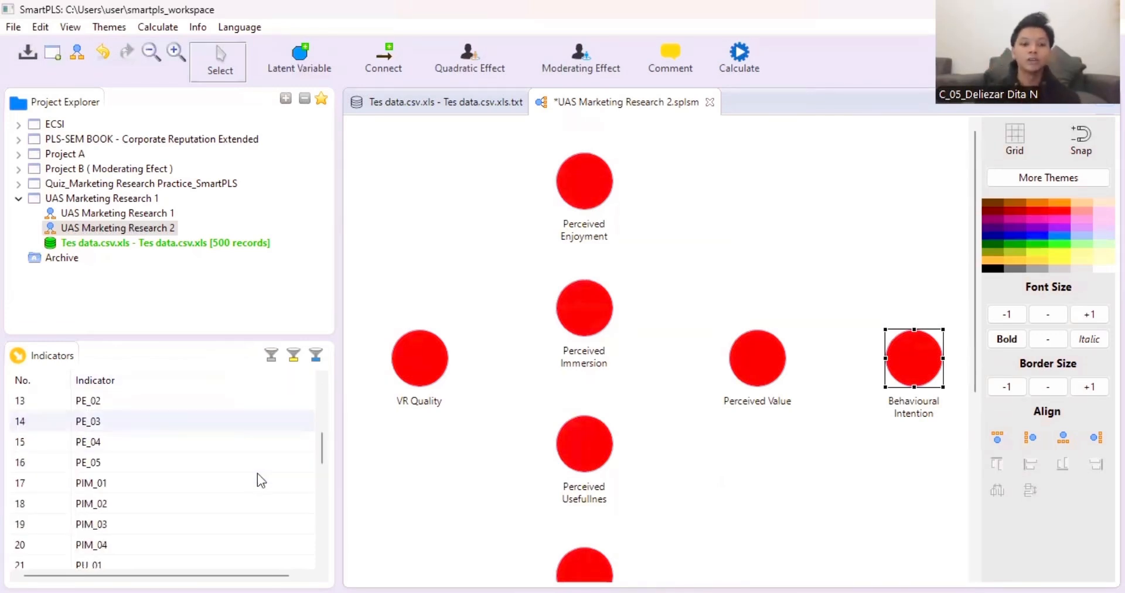
scroll(258, 473, "up", 4)
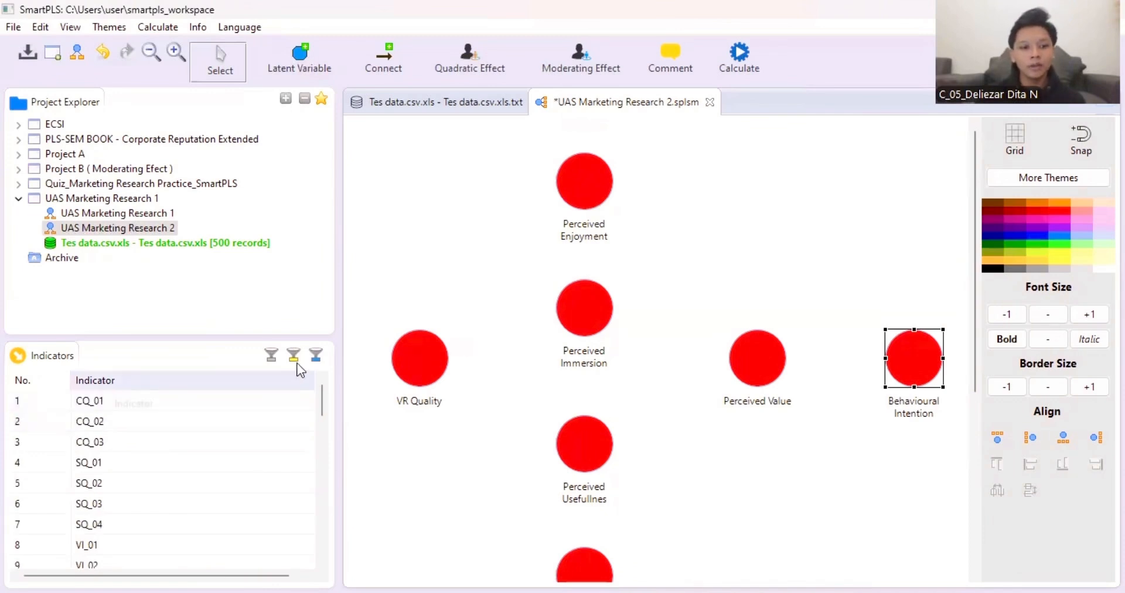
scroll(665, 328, "down", 2)
scroll(666, 328, "down", 3)
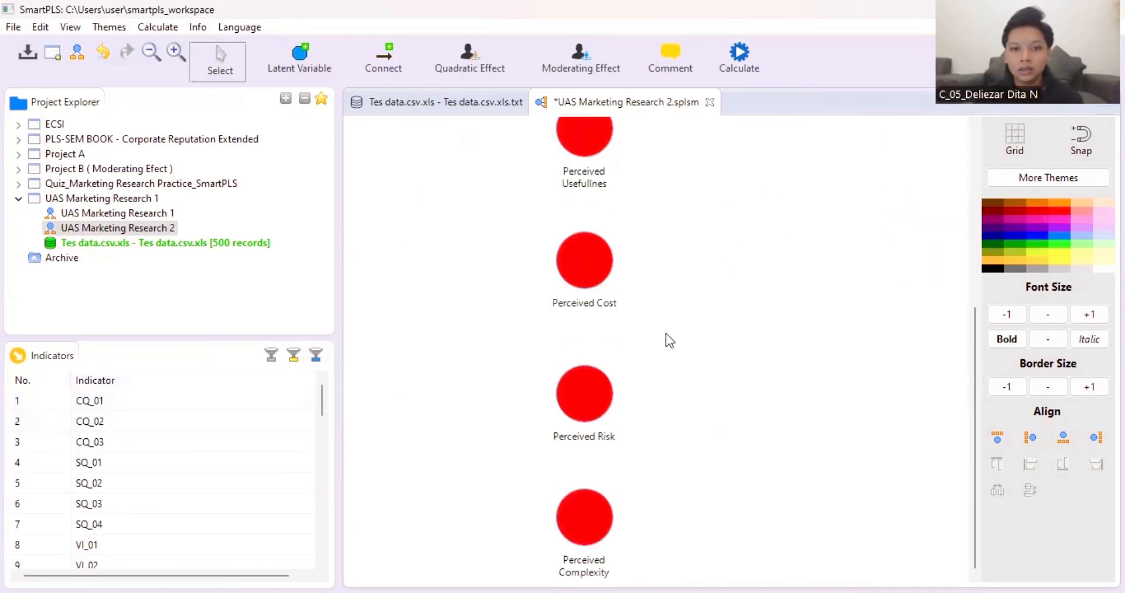
scroll(521, 228, "up", 4)
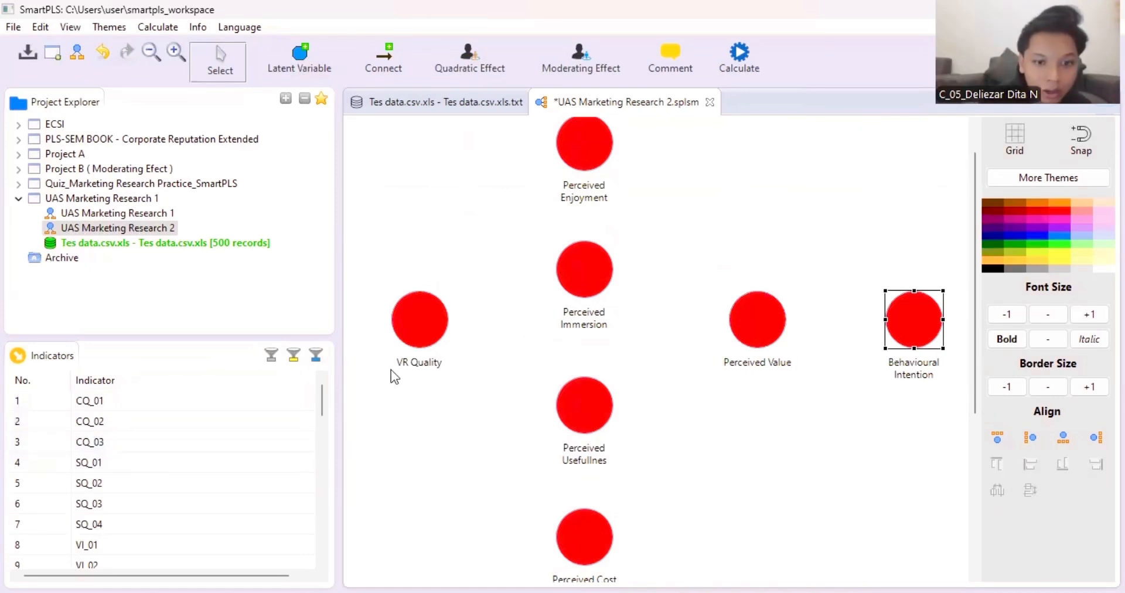
left_click(149, 403)
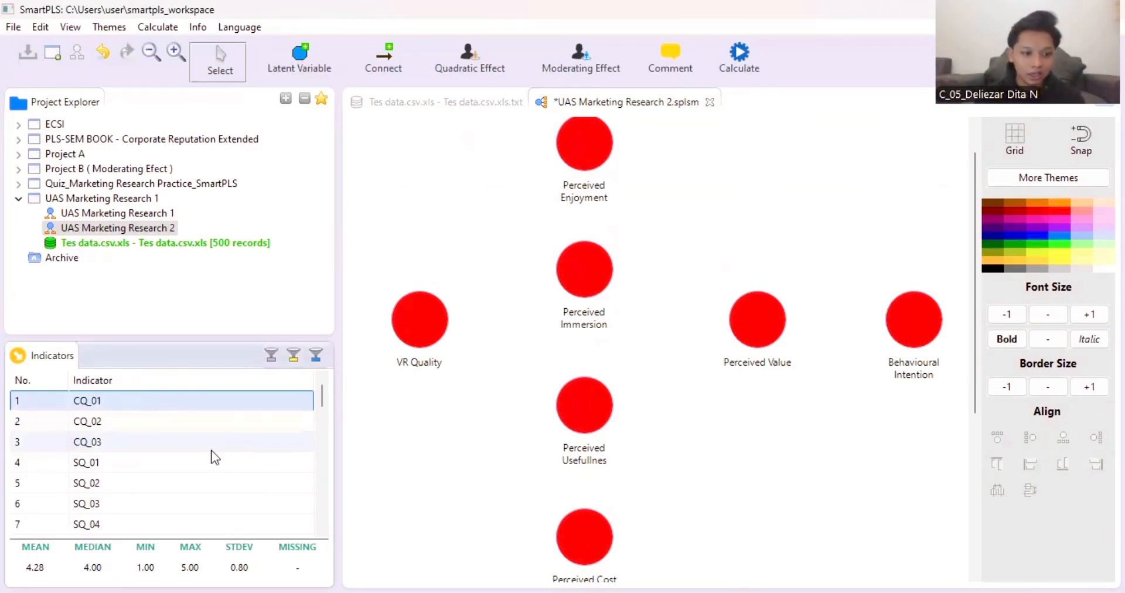
scroll(318, 397, "down", 1)
left_click_drag(318, 397, 320, 410)
left_click(160, 506, "shift")
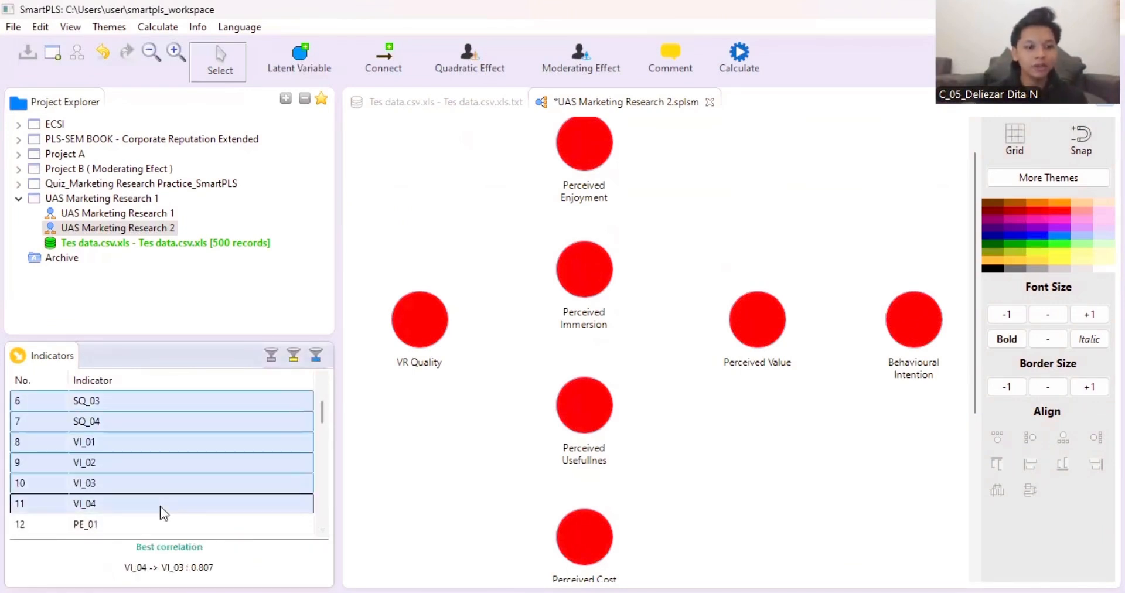
left_click_drag(135, 466, 414, 313)
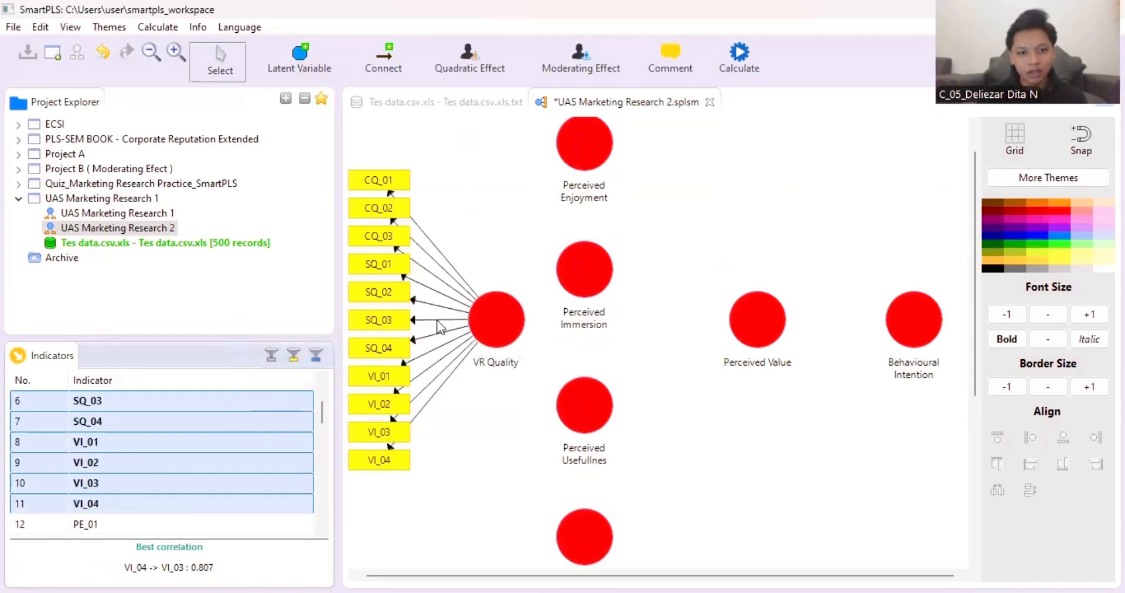
Step: Move Perceived Value and Behavioural Intention farther away from the column of six variables, keeping them roughly level with VR Quality
scroll(597, 434, "down", 3)
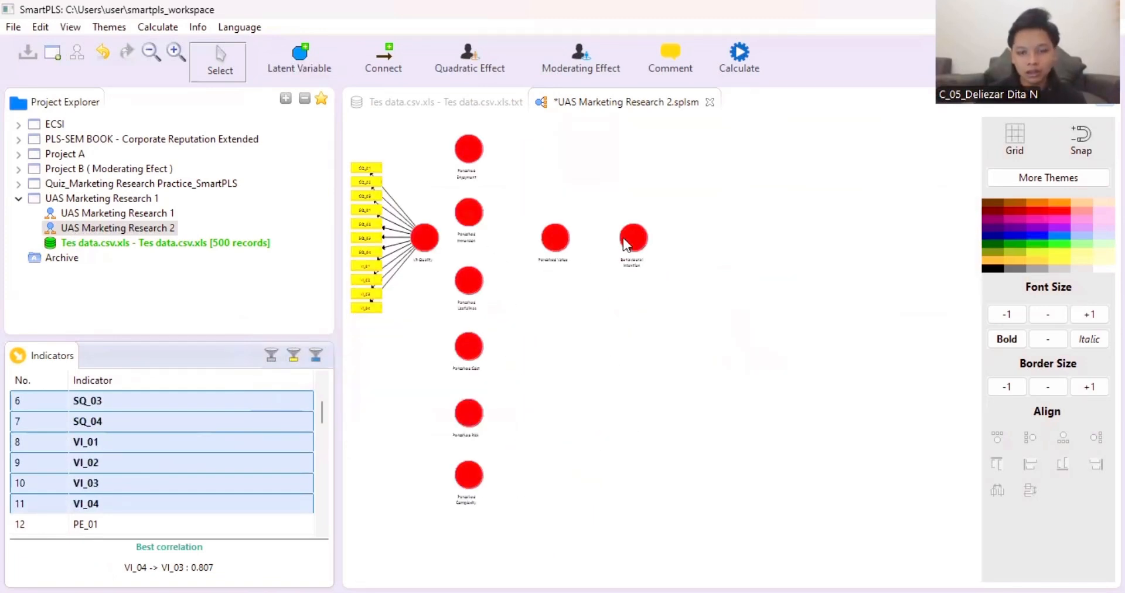
left_click_drag(632, 242, 665, 239)
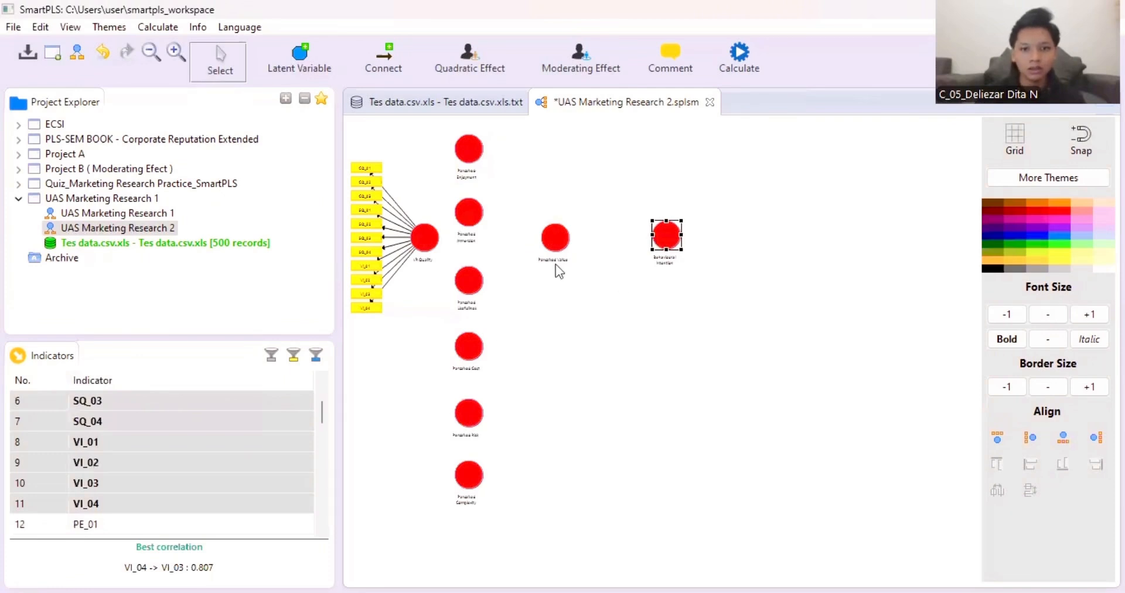
left_click_drag(561, 239, 591, 240)
left_click_drag(663, 239, 690, 239)
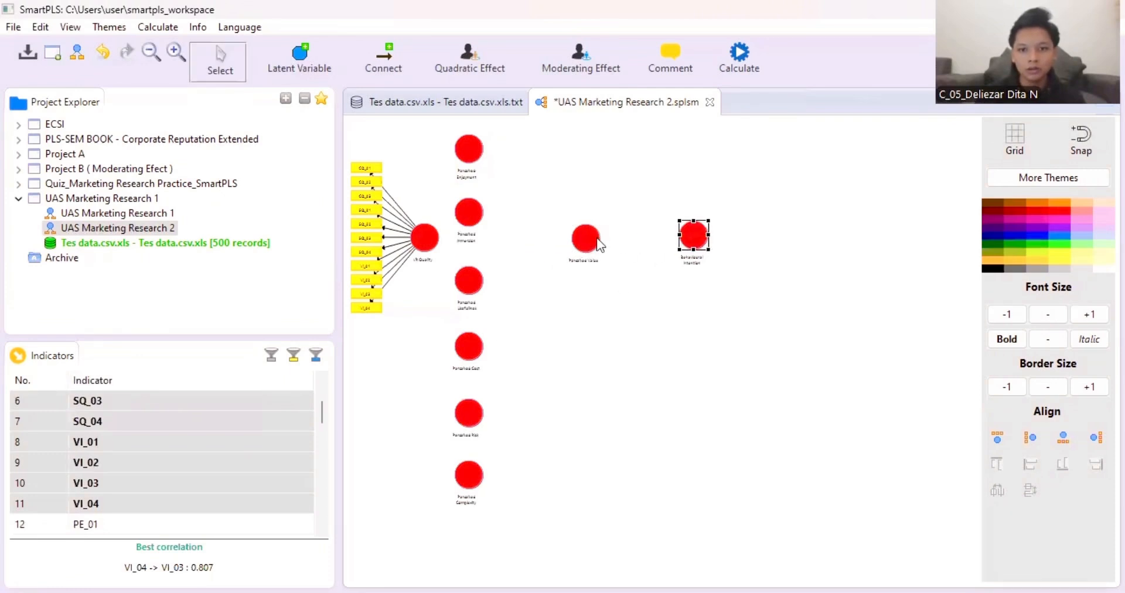
left_click_drag(597, 239, 614, 240)
Step: Shift the six column variables, from Perceived Enjoyment to Perceived Complexity, away from VR Quality toward Perceived Value
left_click_drag(466, 165, 497, 165)
left_click_drag(464, 202, 499, 214)
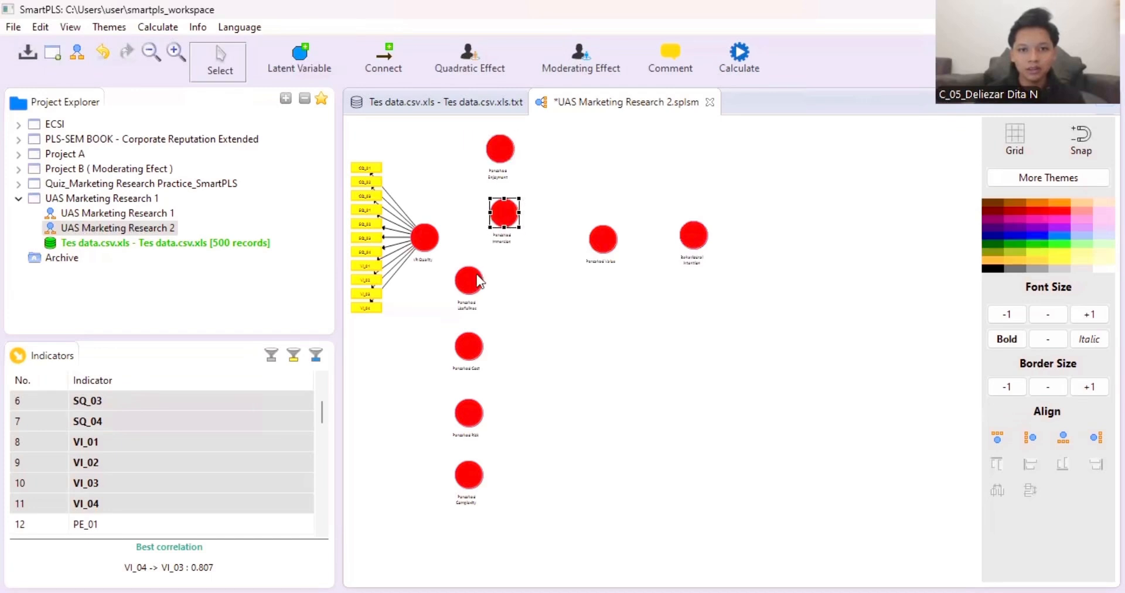
left_click_drag(476, 275, 507, 284)
left_click_drag(471, 349, 503, 358)
left_click_drag(475, 420, 505, 428)
left_click_drag(477, 473, 502, 475)
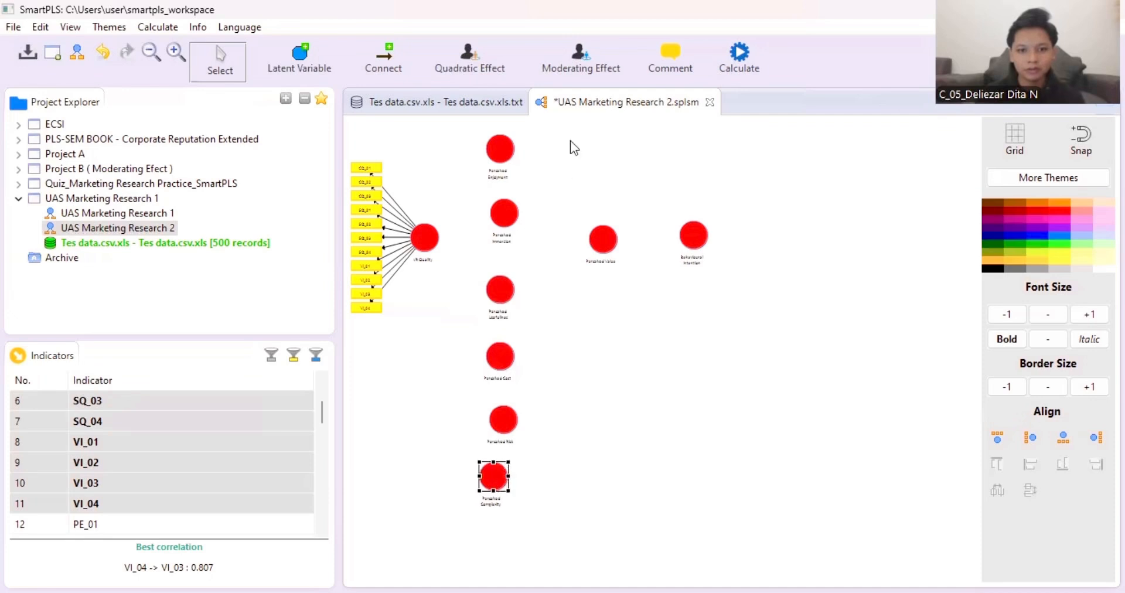
Step: Align VR Quality, Perceived Value and Behavioural Intention by their top edges
left_click(525, 293)
left_click(425, 237)
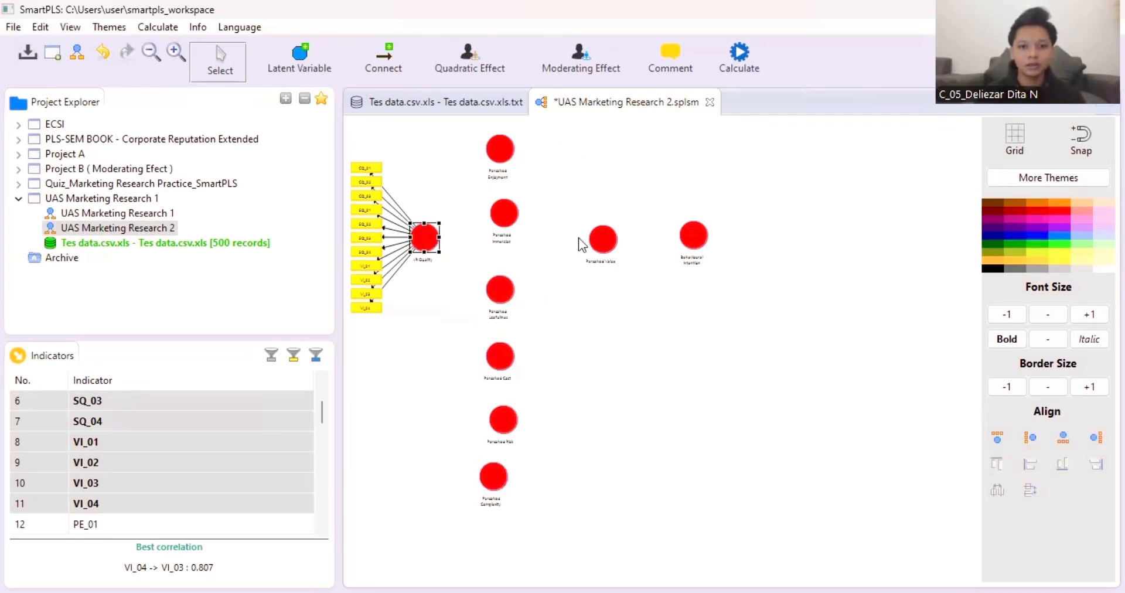
left_click(603, 239, "ctrl")
left_click(693, 238, "ctrl")
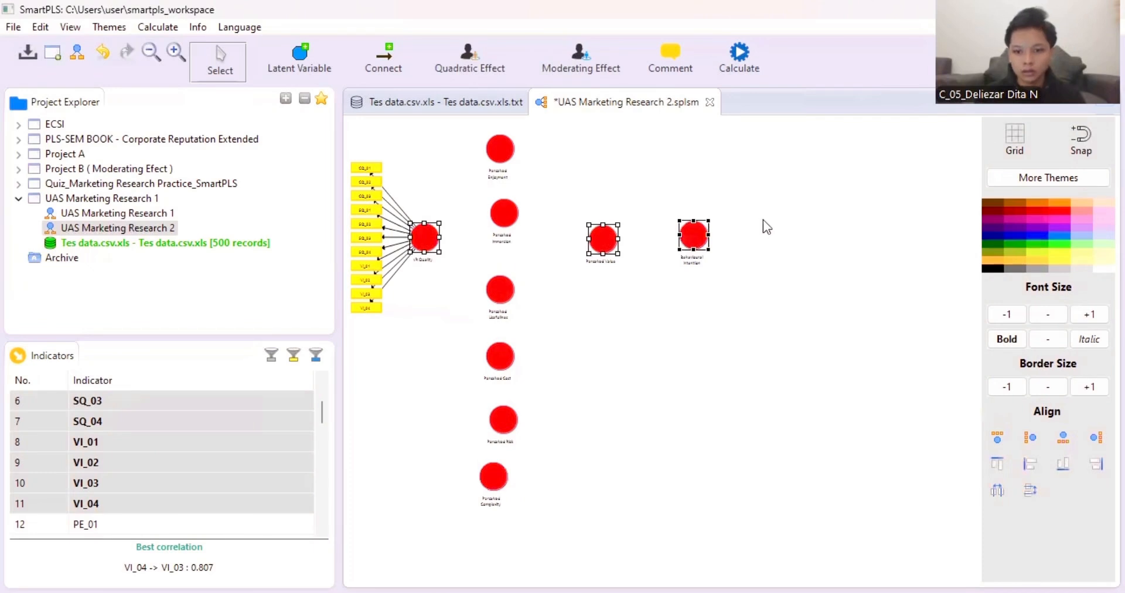
right_click(693, 237)
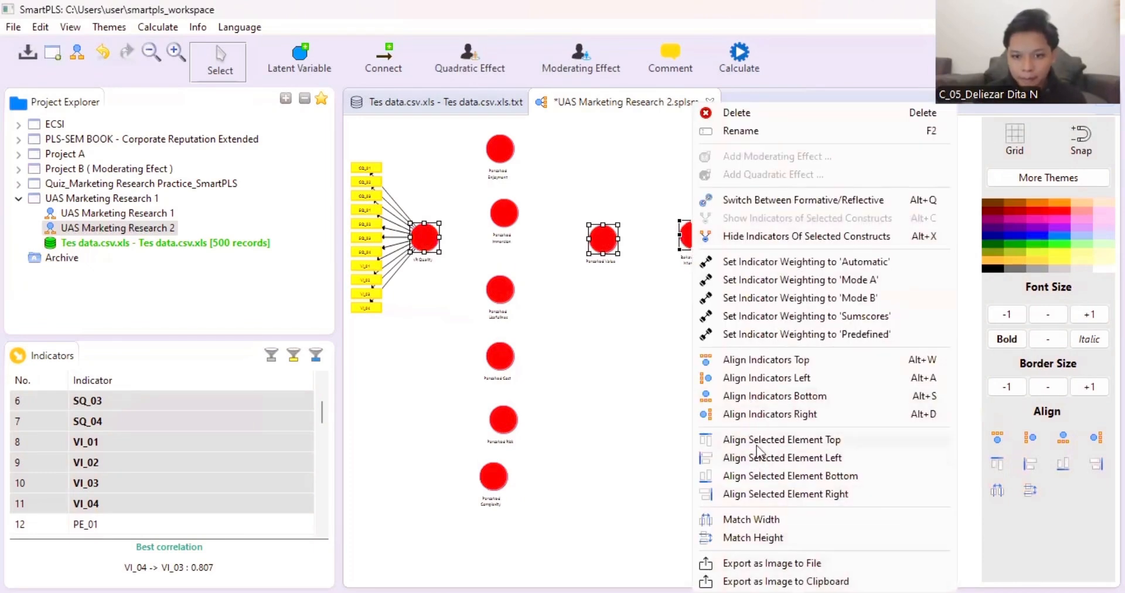
left_click(756, 441)
left_click(638, 321)
Step: Align the six column variables, from Perceived Enjoyment to Perceived Complexity, by their left edges
left_click(495, 152)
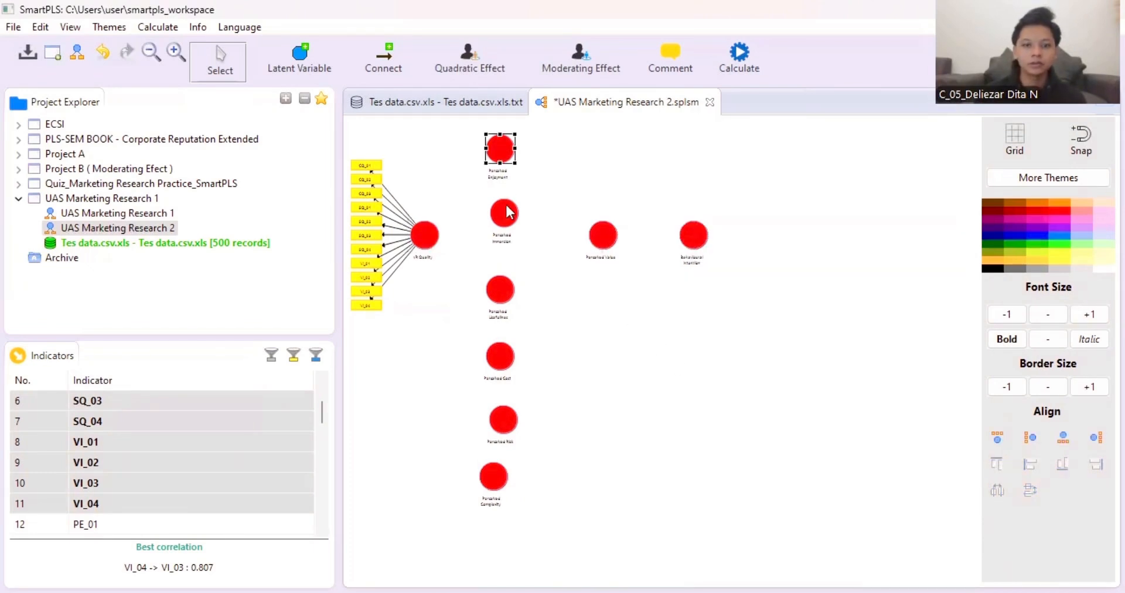
left_click(508, 208, "ctrl")
left_click(508, 287, "ctrl")
left_click(506, 365, "ctrl")
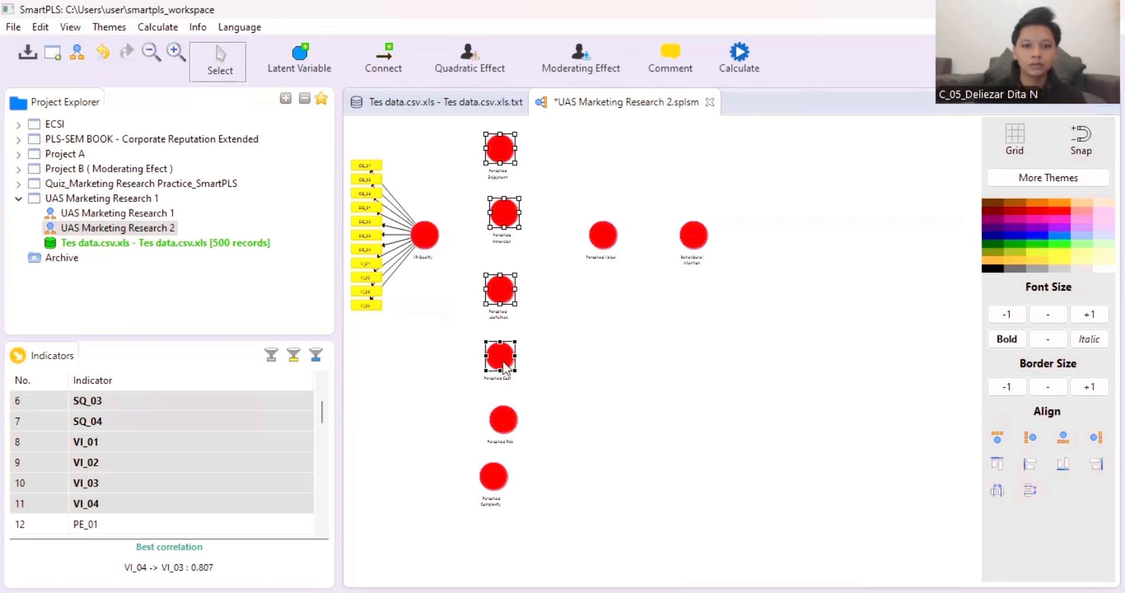
left_click(504, 433, "ctrl")
left_click(502, 484, "ctrl")
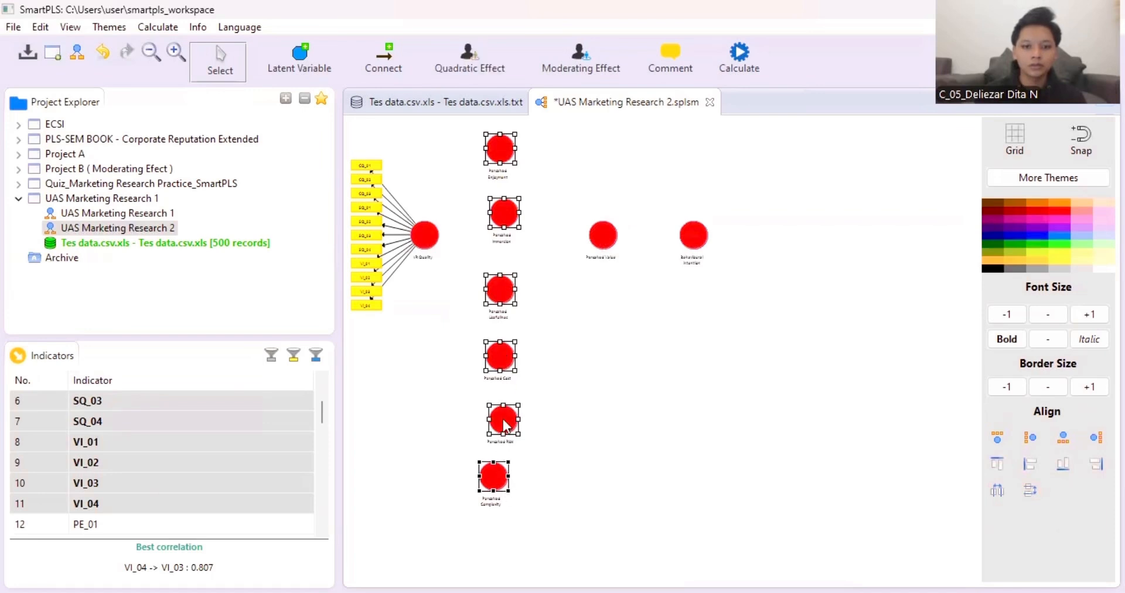
right_click(504, 423)
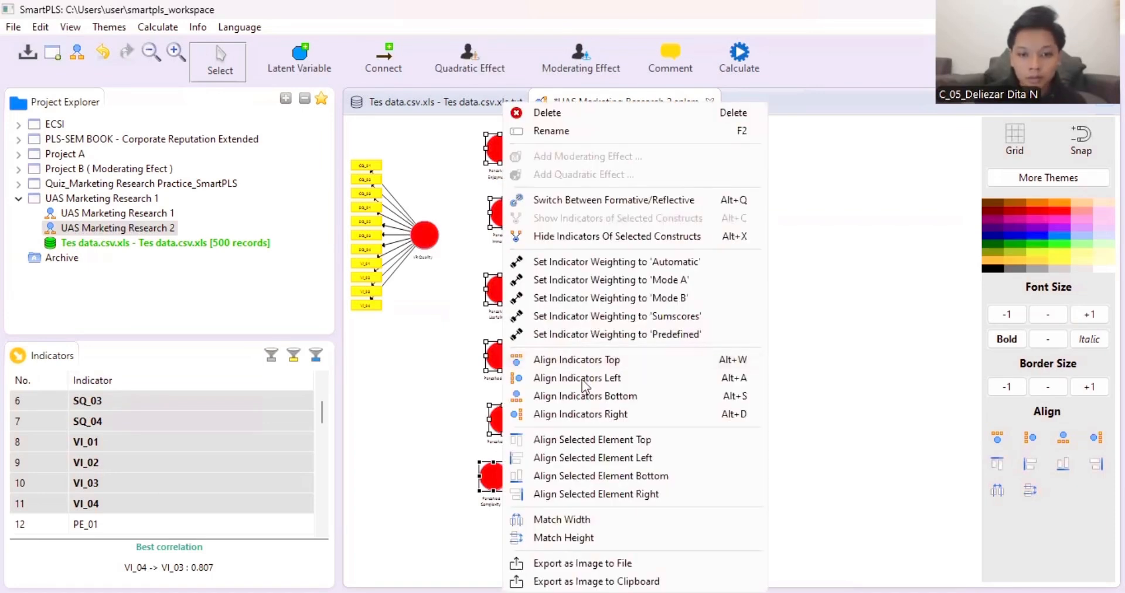
left_click(593, 457)
left_click(586, 228)
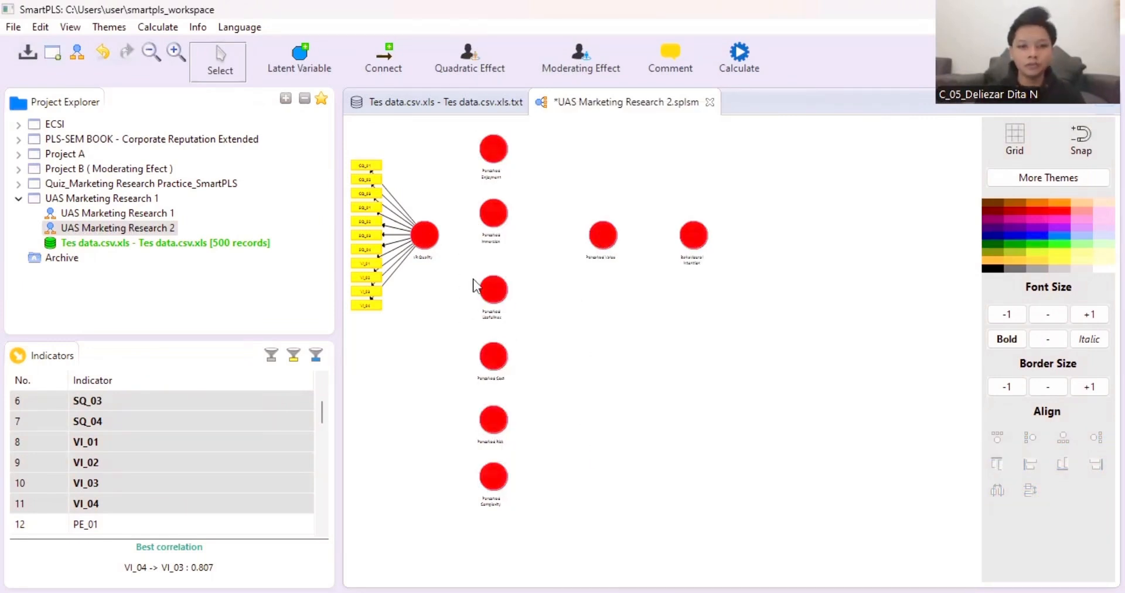
Step: Assign indicators PE_01 to PE_05 to Perceived Enjoyment
scroll(452, 306, "up", 3)
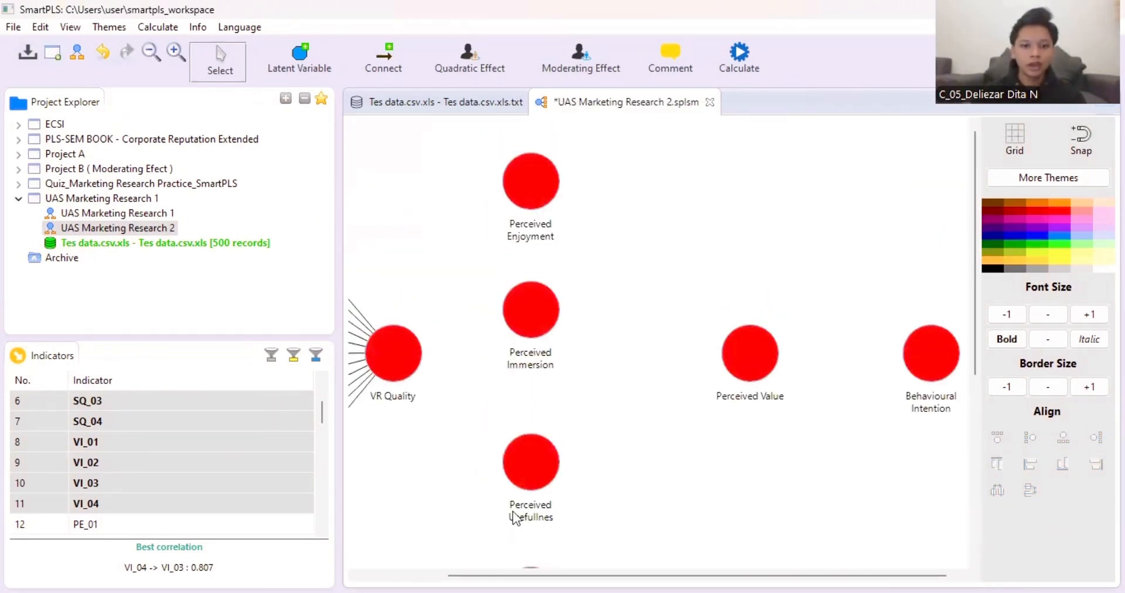
left_click_drag(592, 567, 523, 567)
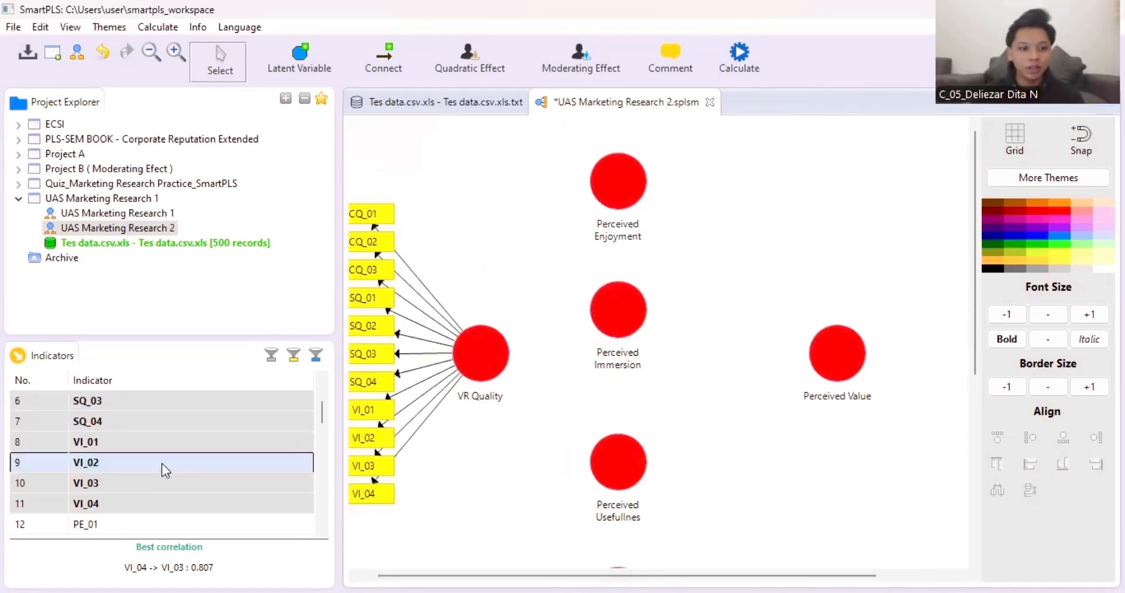
scroll(161, 463, "down", 2)
scroll(137, 444, "up", 1)
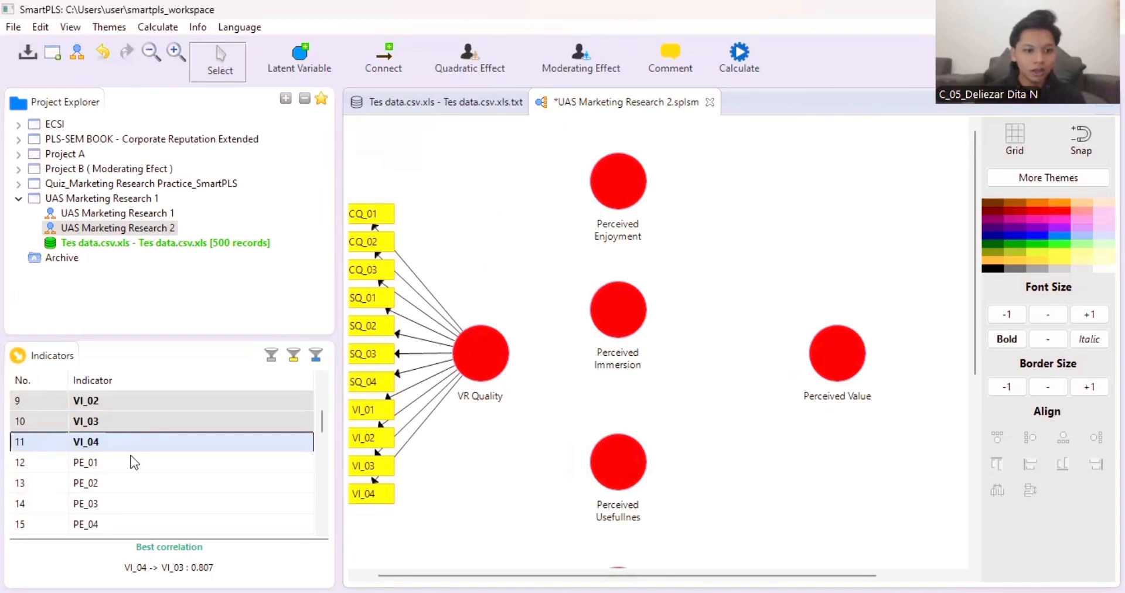
scroll(134, 463, "down", 1)
left_click(118, 404)
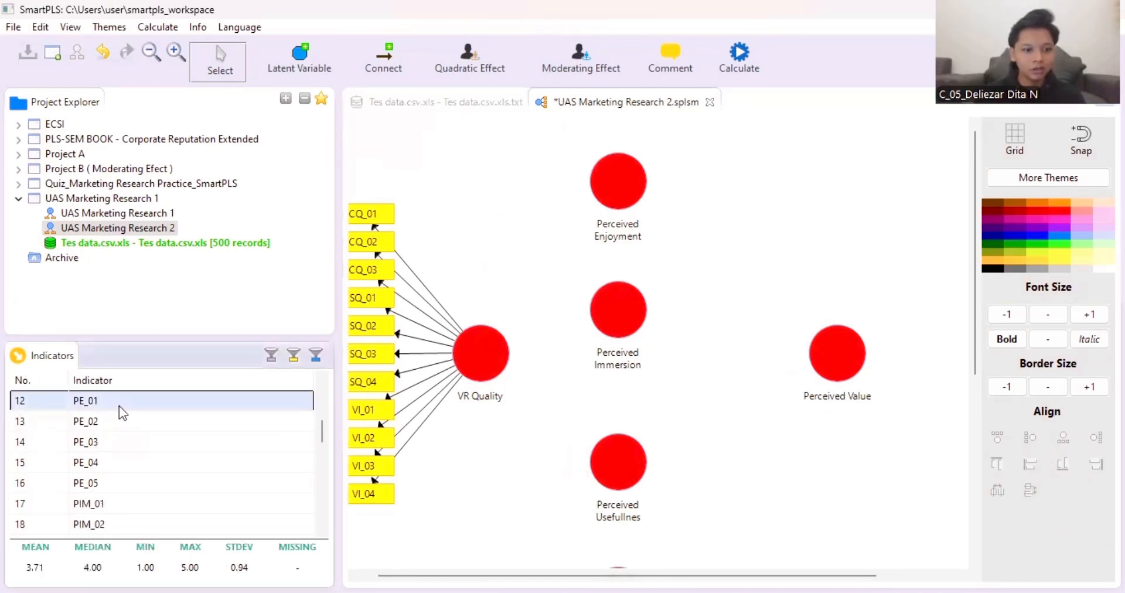
left_click(150, 483, "shift")
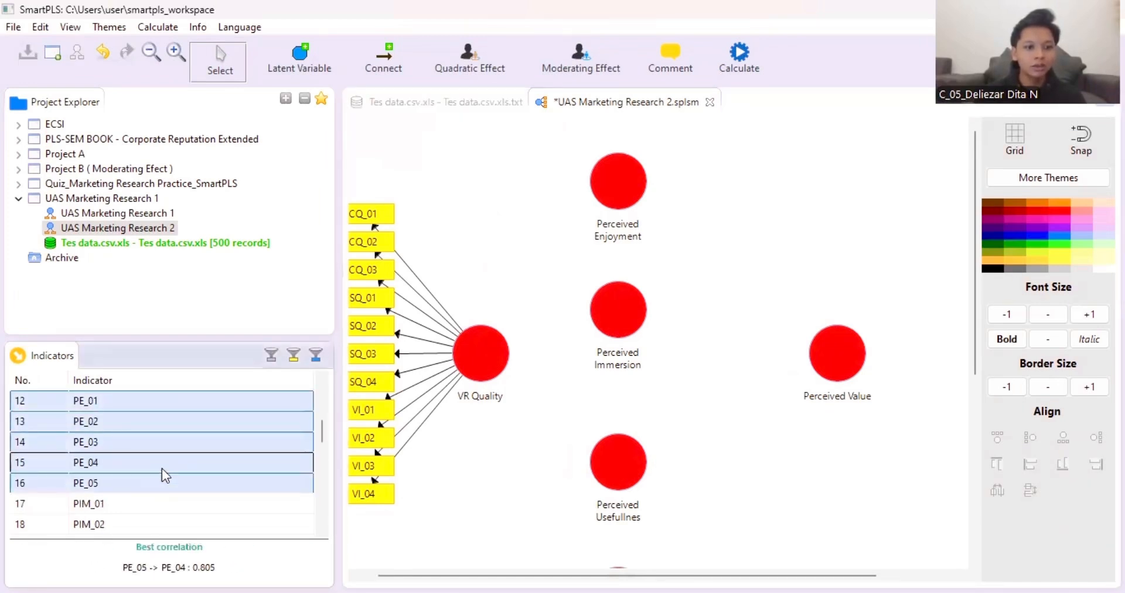
left_click_drag(161, 469, 606, 188)
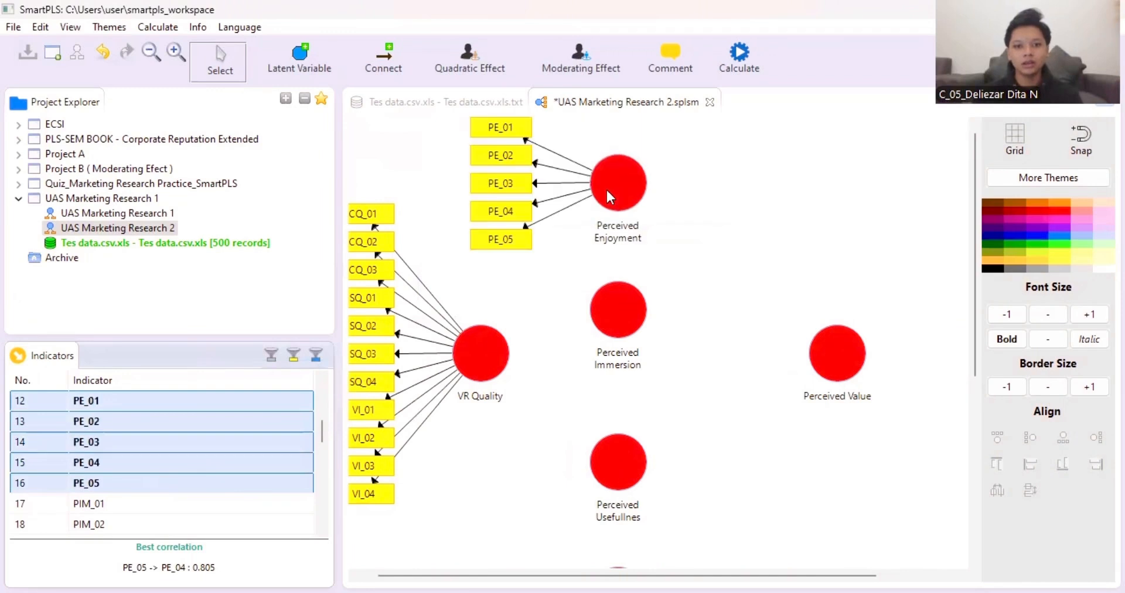
Step: Assign indicators PIM_01 to PIM_04 to Perceived Immersion
scroll(296, 399, "down", 1)
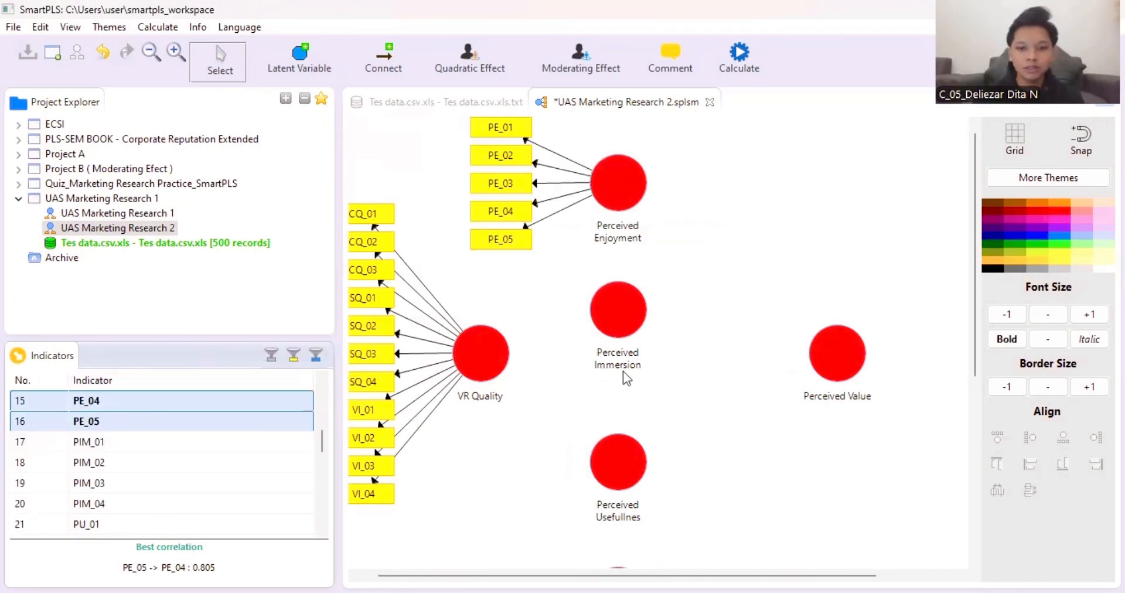
scroll(250, 426, "down", 3)
scroll(210, 396, "up", 3)
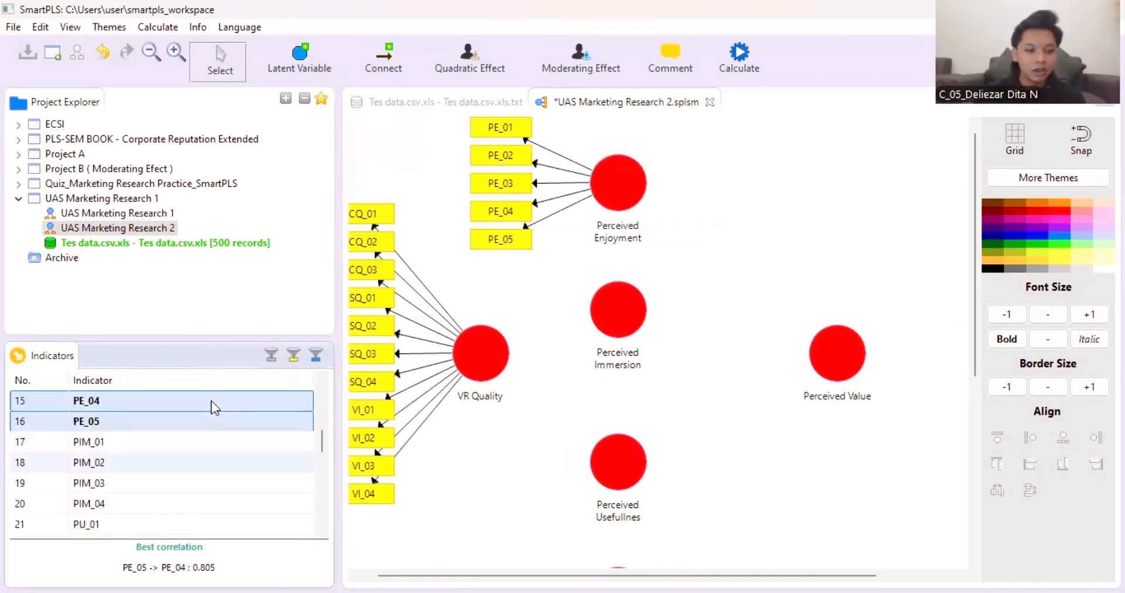
left_click(203, 439)
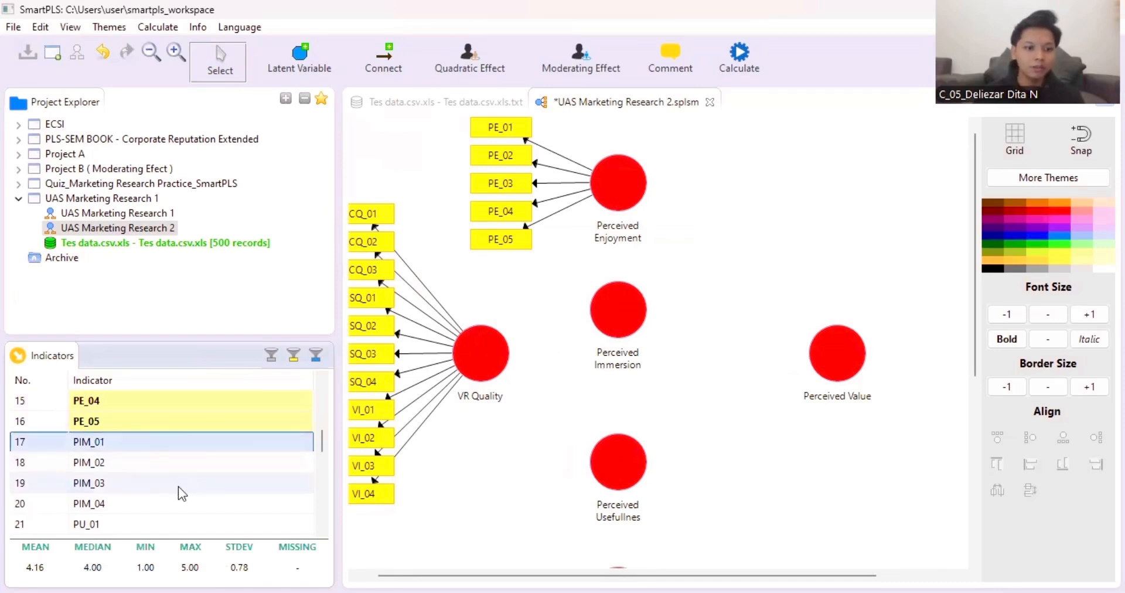
left_click(178, 503, "shift")
left_click_drag(162, 488, 663, 312)
Step: Move Perceived Enjoyment, Perceived Immersion and Perceived Usefullnes farther from VR Quality into a rough column
left_click_drag(625, 189, 691, 188)
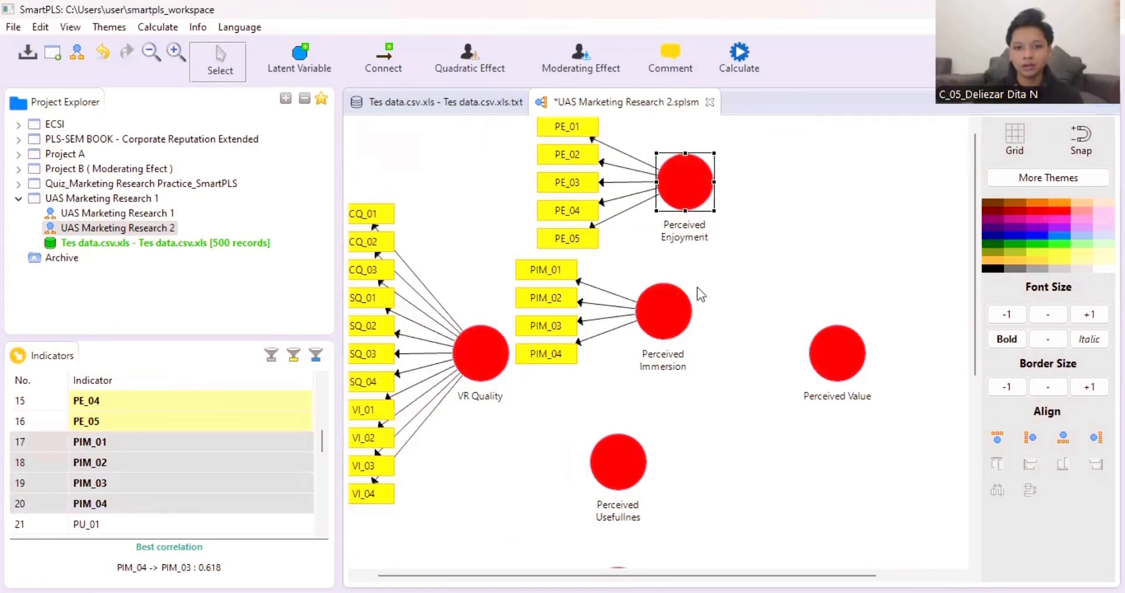
left_click_drag(682, 302, 698, 311)
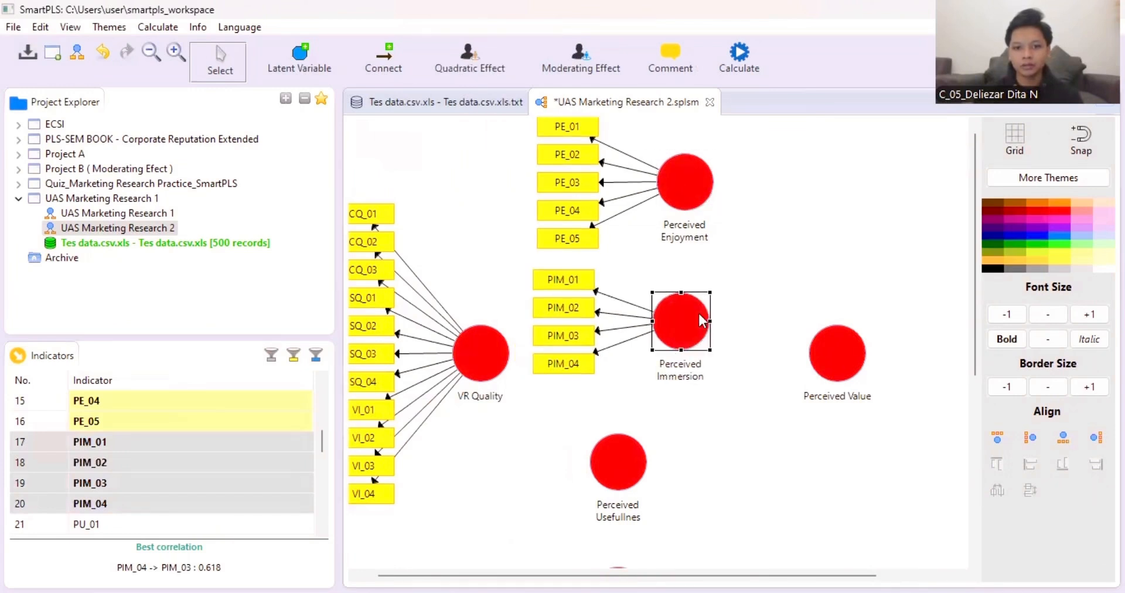
left_click_drag(621, 487, 683, 479)
Step: Assign indicators PU_01 to PU_04 to Perceived Usefullnes
scroll(535, 460, "down", 2)
scroll(148, 459, "down", 1)
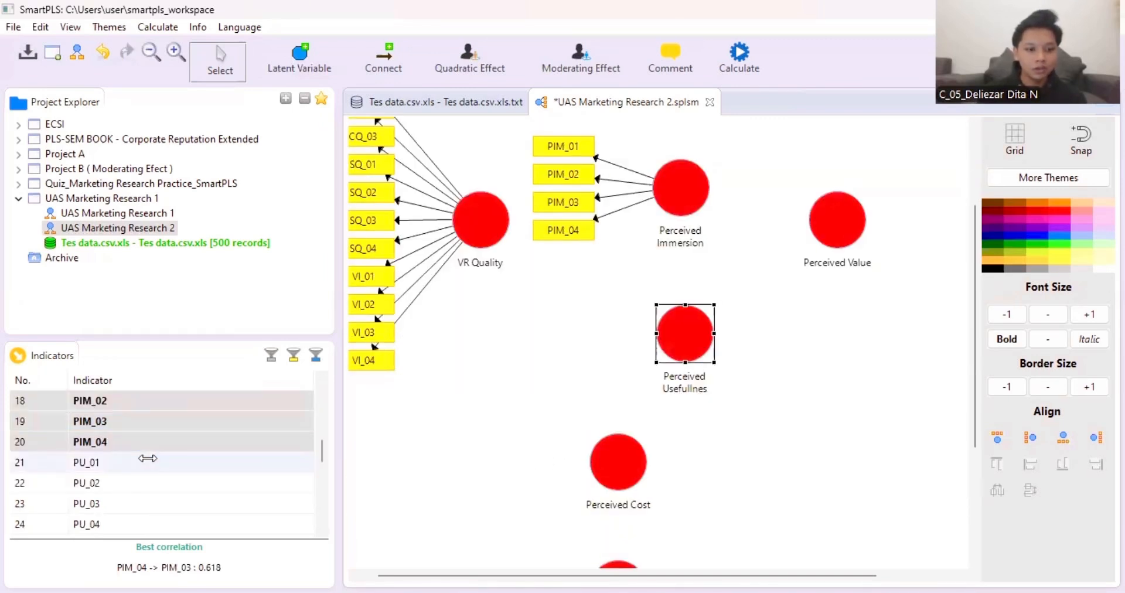
scroll(148, 459, "down", 1)
left_click(133, 404)
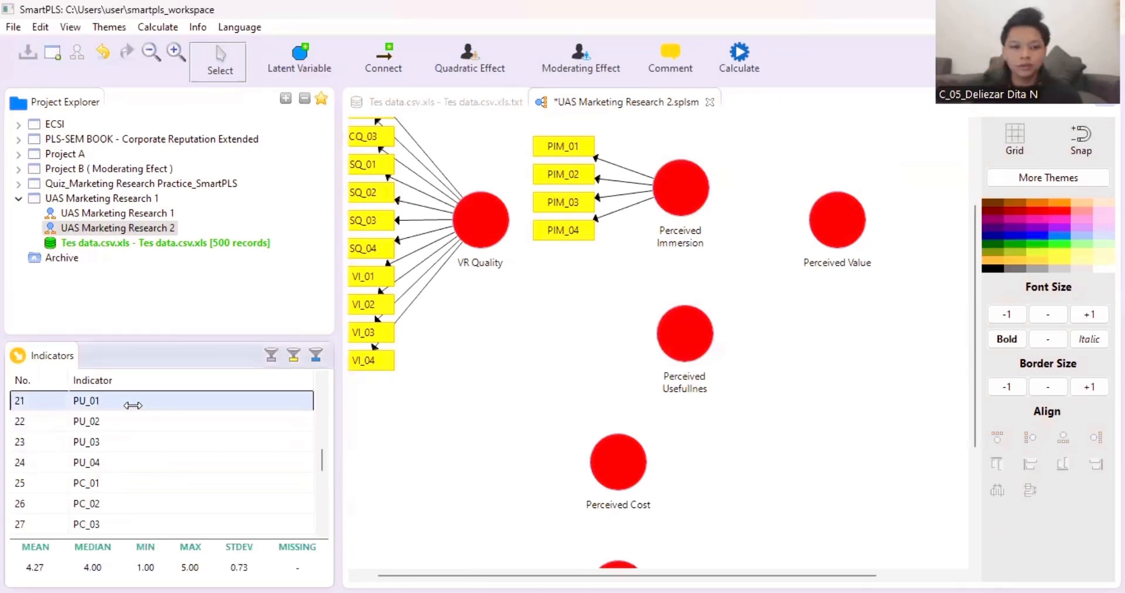
left_click_drag(133, 405, 671, 329)
Step: Move Perceived Cost toward Perceived Value so that it sits directly beneath Perceived Usefullnes
scroll(579, 394, "down", 1)
left_click_drag(632, 406, 699, 403)
scroll(241, 465, "down", 1)
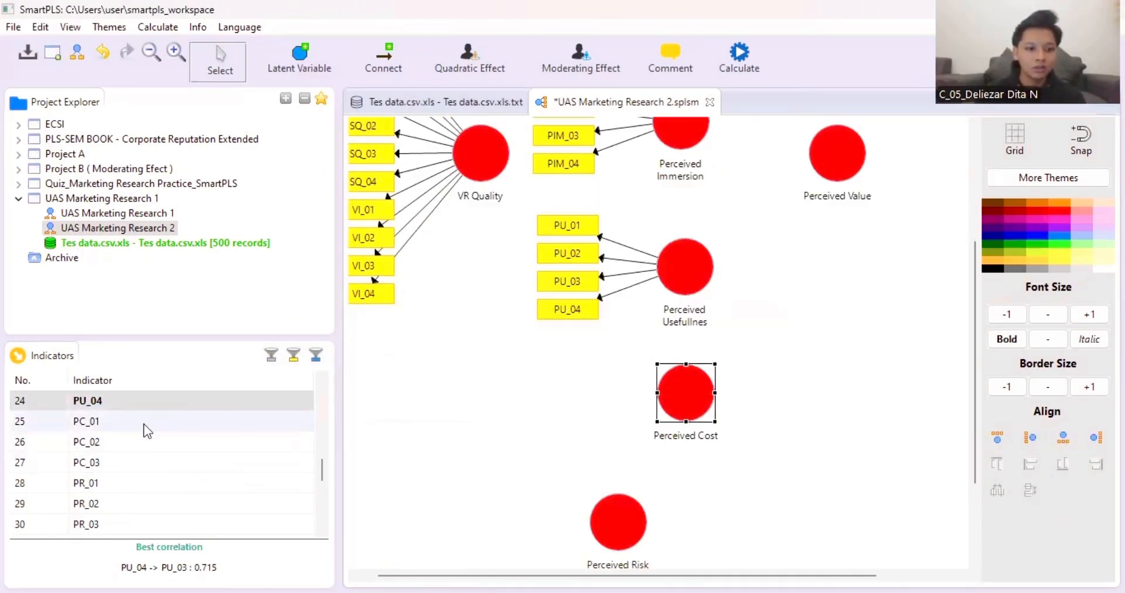
Step: Assign indicators PC_01 to PC_03 to Perceived Cost
left_click(143, 424)
left_click(152, 471, "shift")
left_click_drag(153, 470, 688, 401)
Step: Line up Perceived Risk directly beneath Perceived Cost and assign indicators PR_01 to PR_03 to it
scroll(647, 439, "down", 1)
scroll(646, 439, "down", 1)
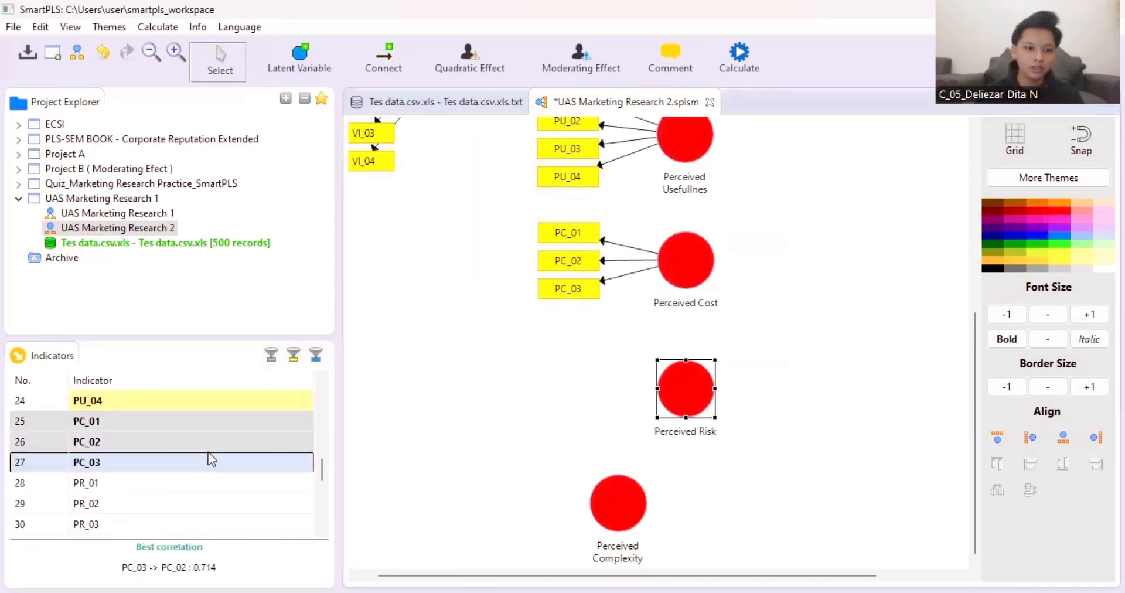
scroll(209, 452, "down", 1)
left_click(171, 422)
left_click(181, 469, "shift")
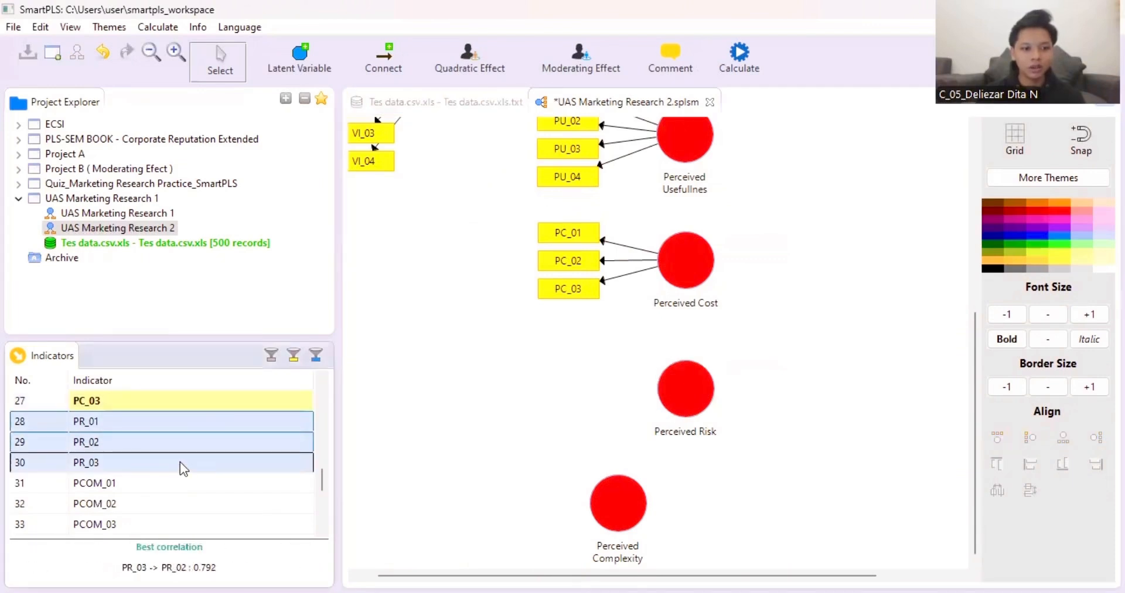
left_click_drag(180, 462, 681, 374)
Step: Line up Perceived Complexity directly beneath Perceived Risk and assign indicators PCOM_01 to PCOM_03 to it
scroll(211, 461, "down", 1)
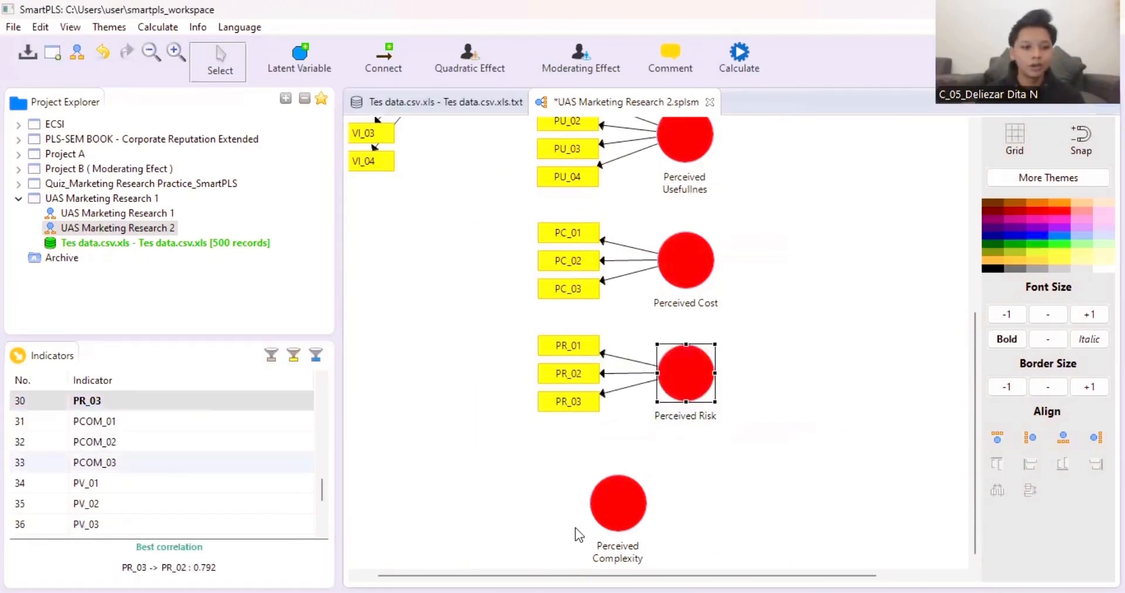
left_click_drag(621, 509, 669, 497)
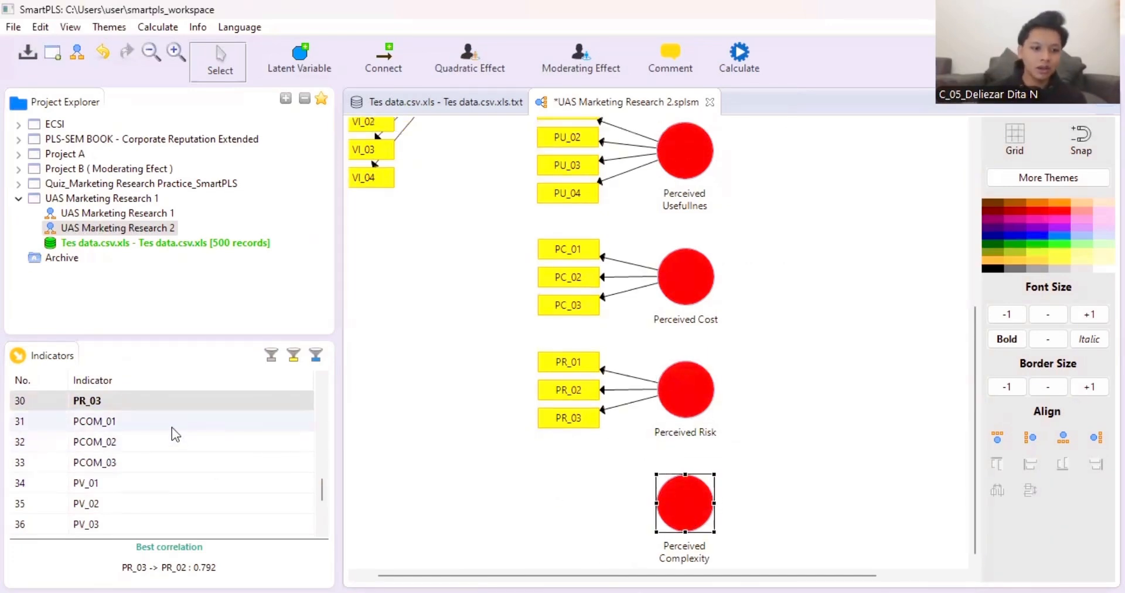
left_click_drag(171, 425, 658, 493)
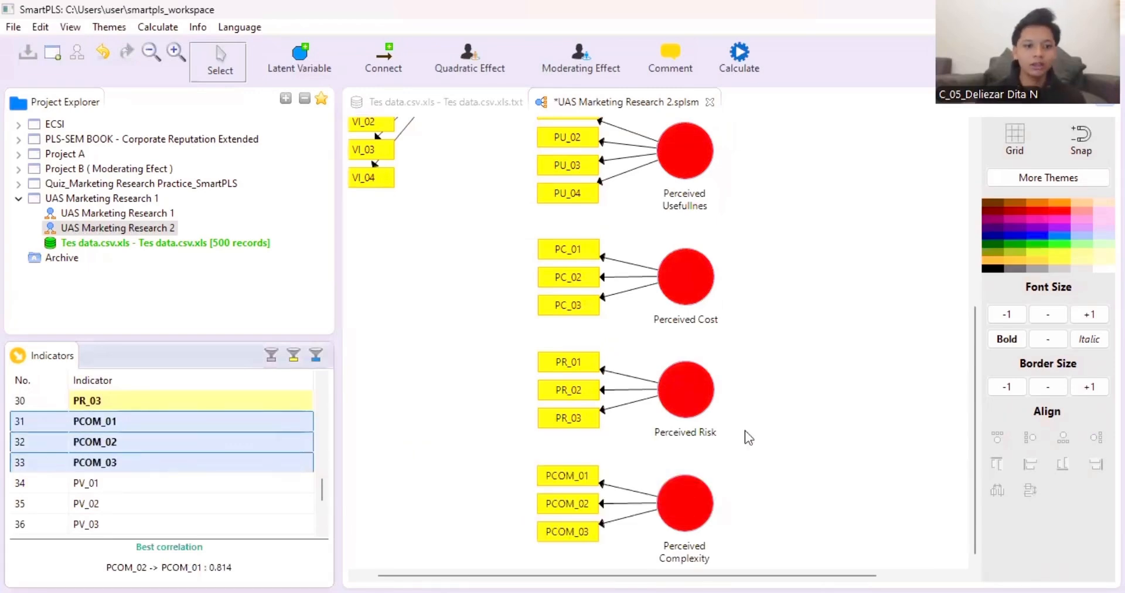
Step: Assign indicators PV_01 to PV_03 to Perceived Value
scroll(814, 431, "up", 5)
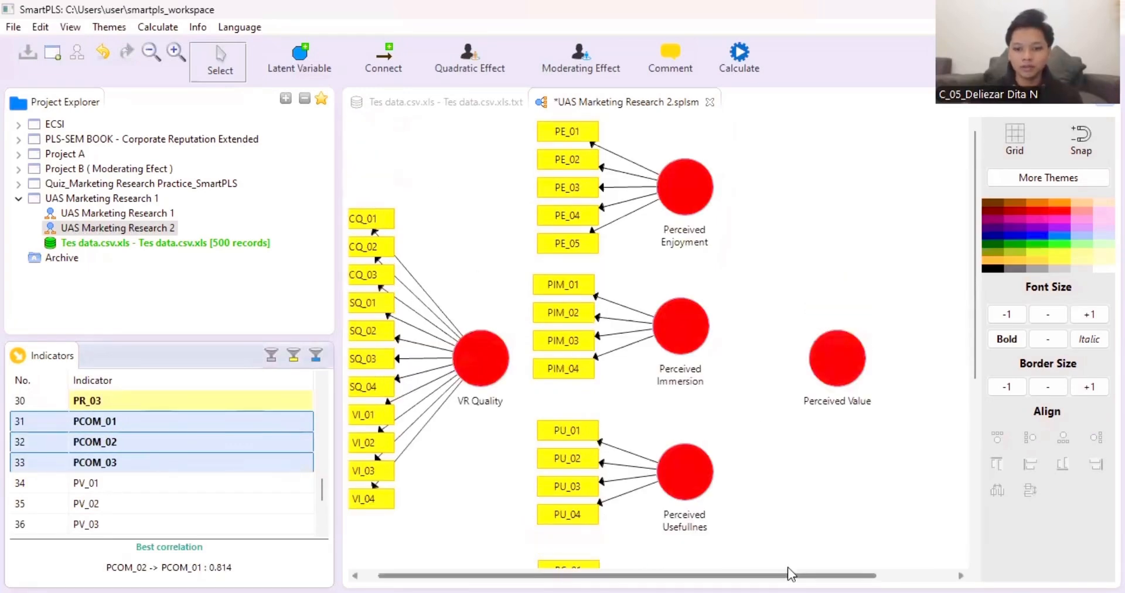
left_click_drag(786, 575, 871, 575)
scroll(259, 473, "down", 1)
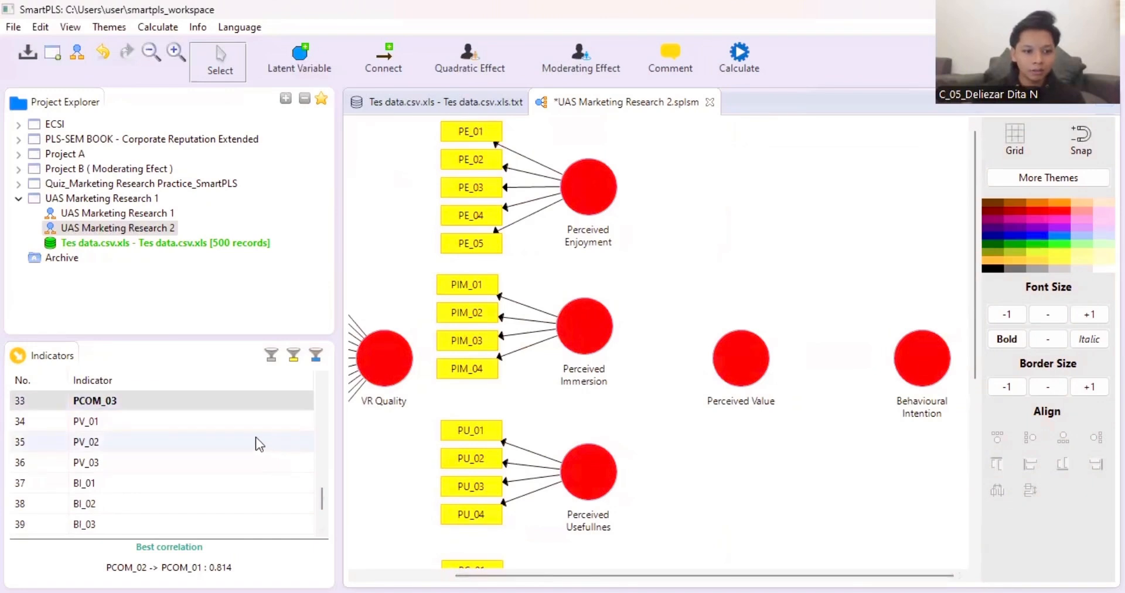
left_click(241, 421)
left_click(230, 463, "shift")
left_click_drag(192, 433, 736, 371)
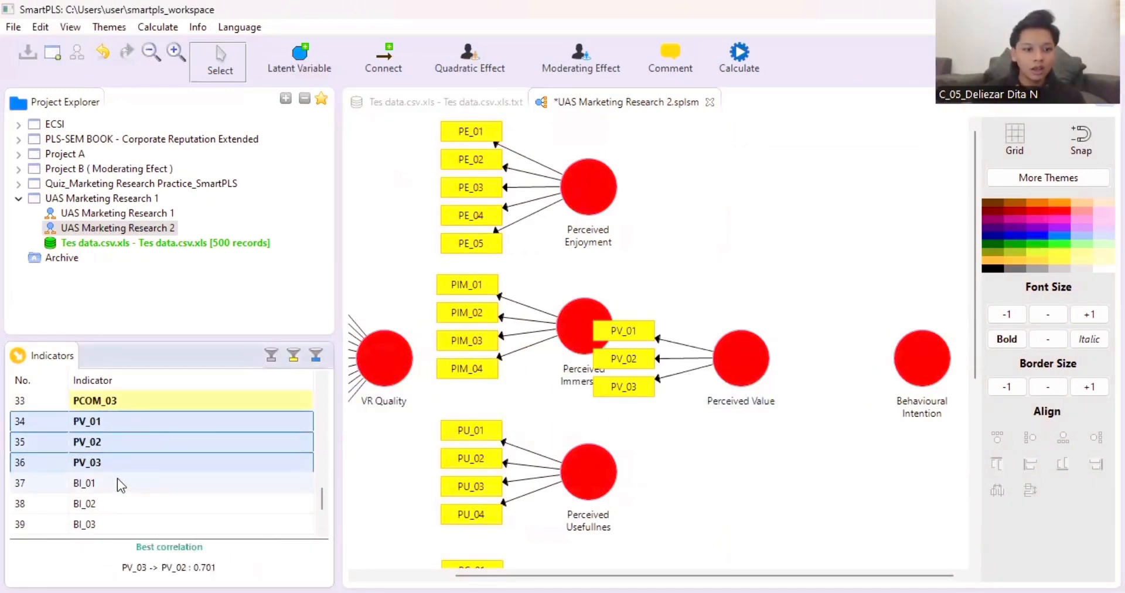
Step: Assign indicators BI_01 to BI_03 to Behavioural Intention
scroll(188, 484, "down", 1)
left_click(151, 423)
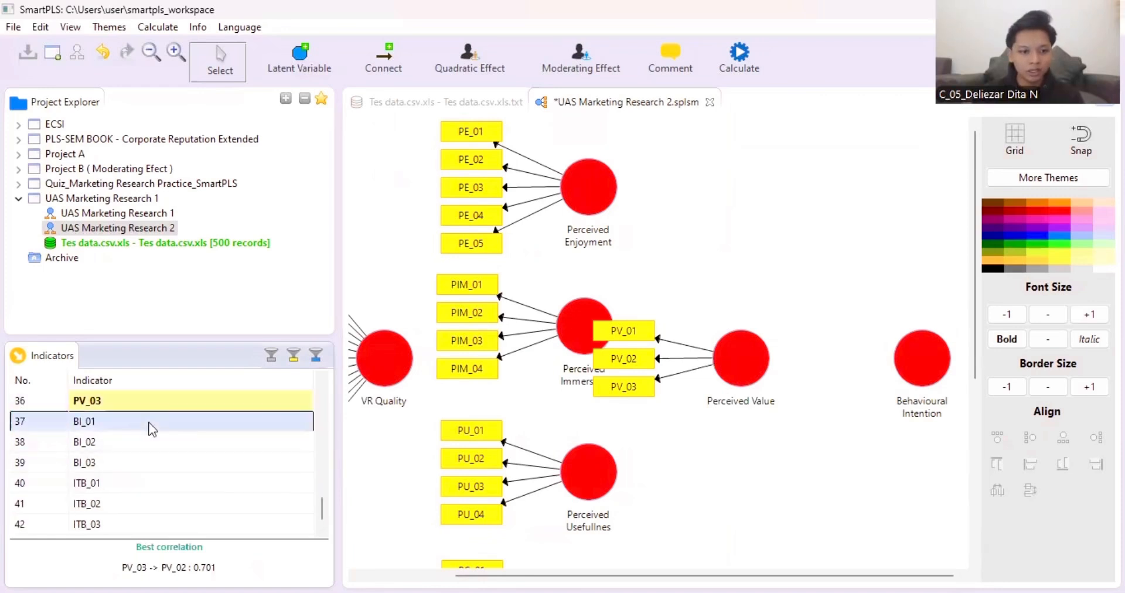
left_click(154, 463, "shift")
left_click_drag(119, 442, 920, 361)
Step: Align the Perceived Value indicators above their construct and the Behavioural Intention indicators to the right of theirs
scroll(757, 408, "down", 1)
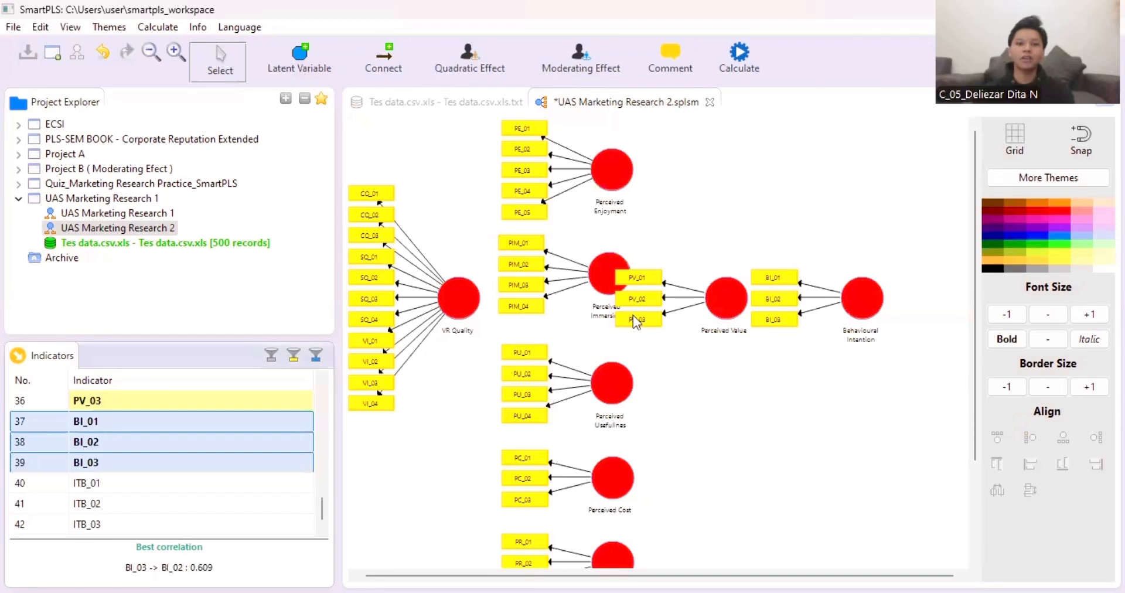
right_click(712, 296)
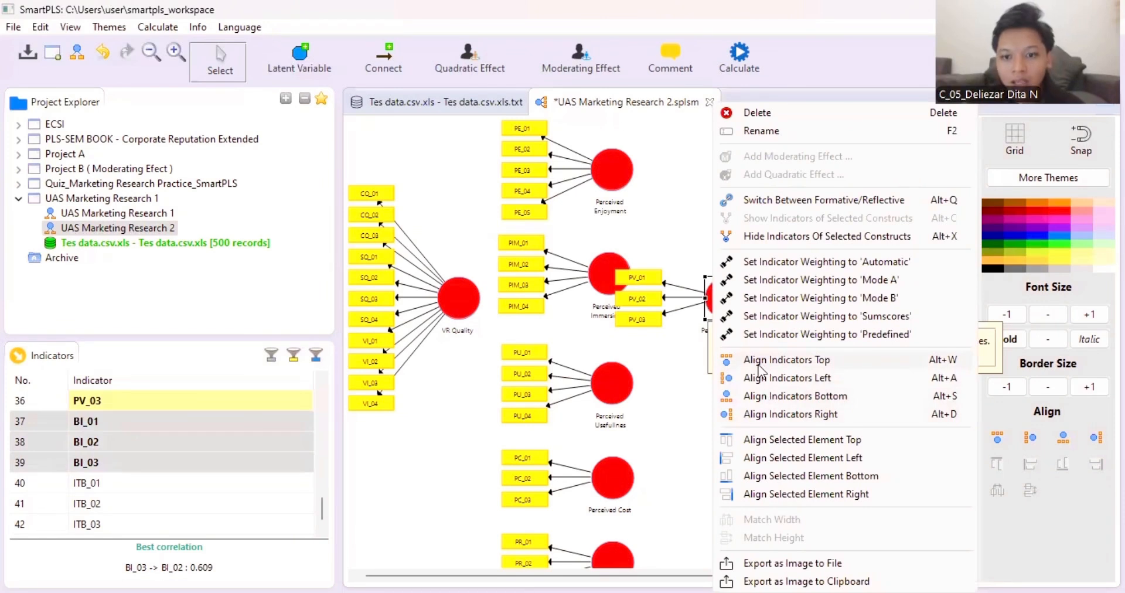
left_click(761, 361)
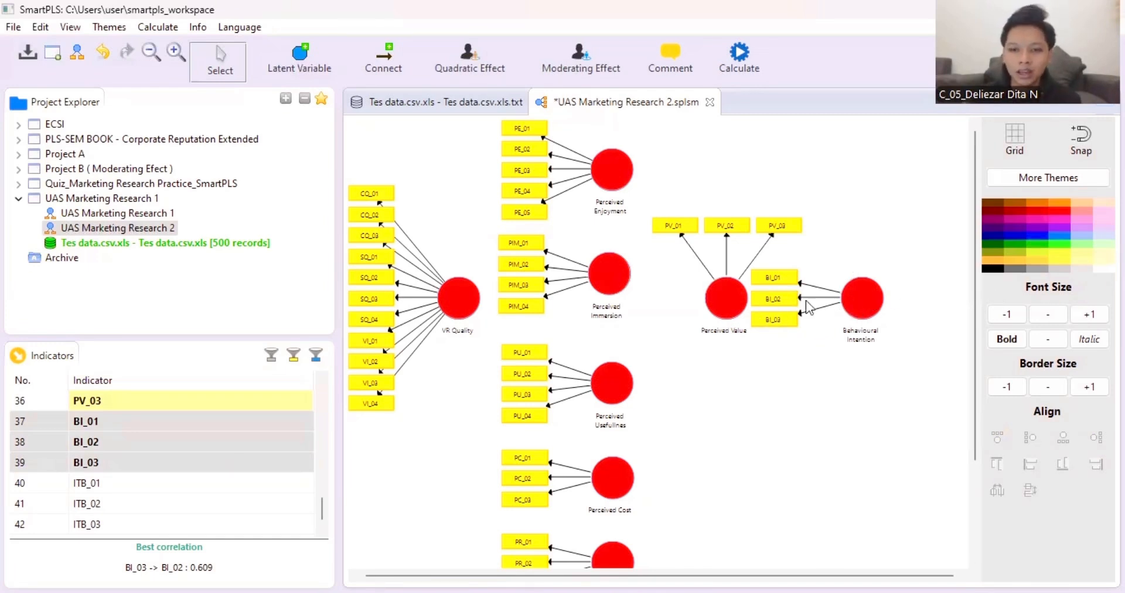
right_click(855, 294)
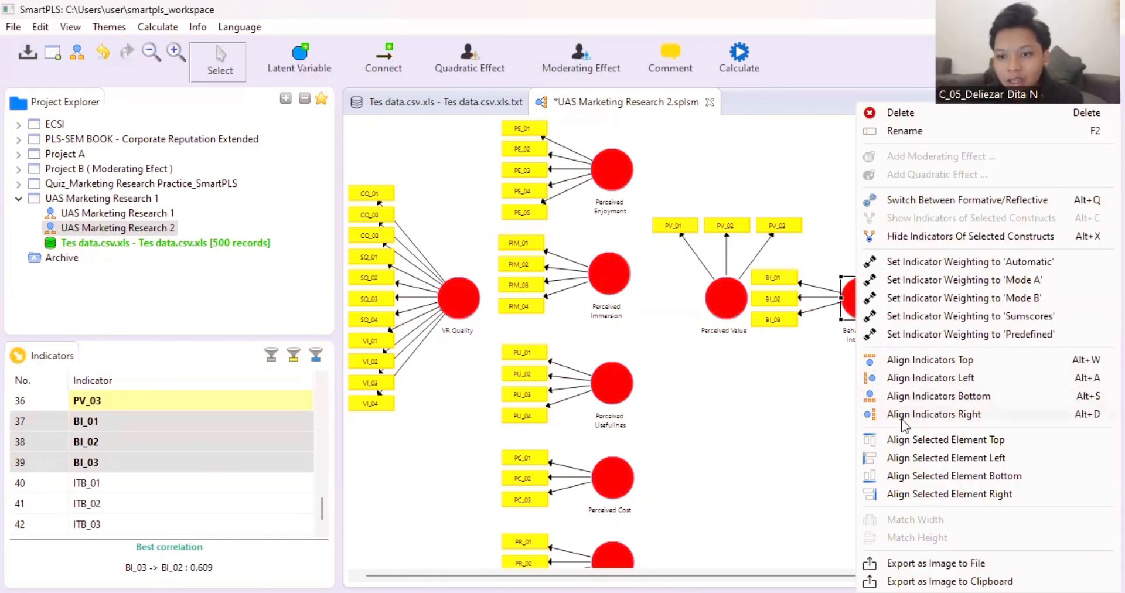
left_click(901, 416)
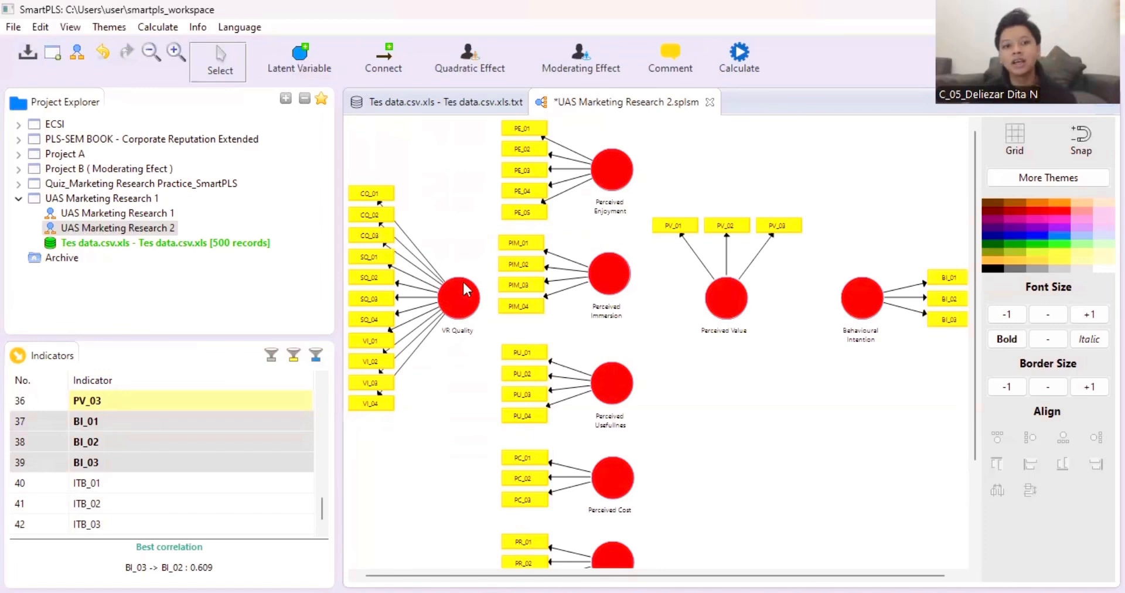
Step: Switch the VR Quality construct from reflective to formative so its indicator arrows point into it
mouse_move(466, 284)
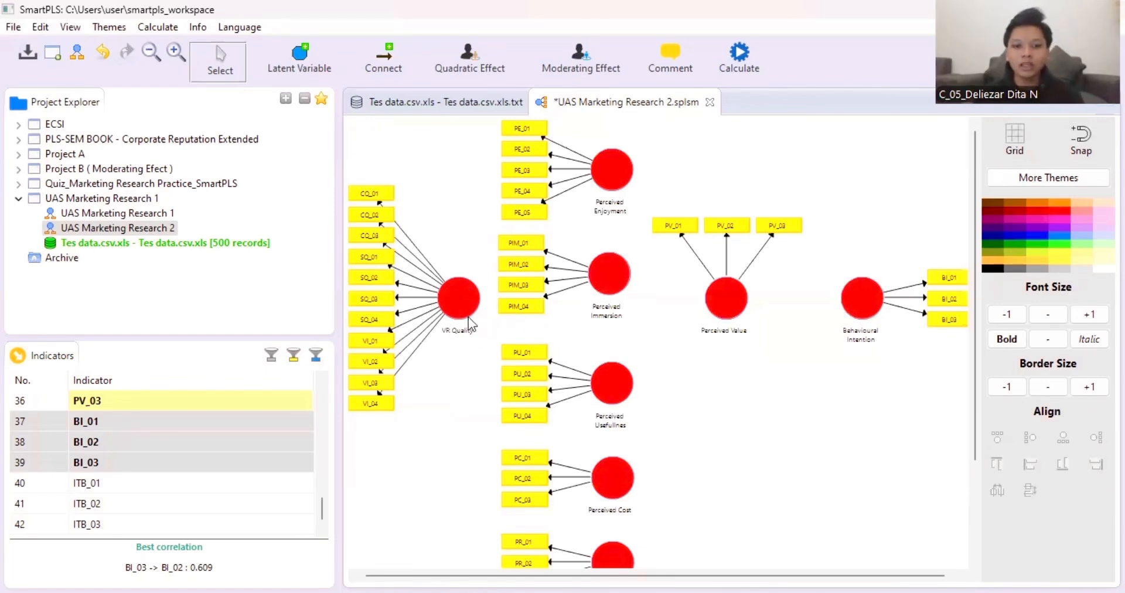
mouse_move(458, 308)
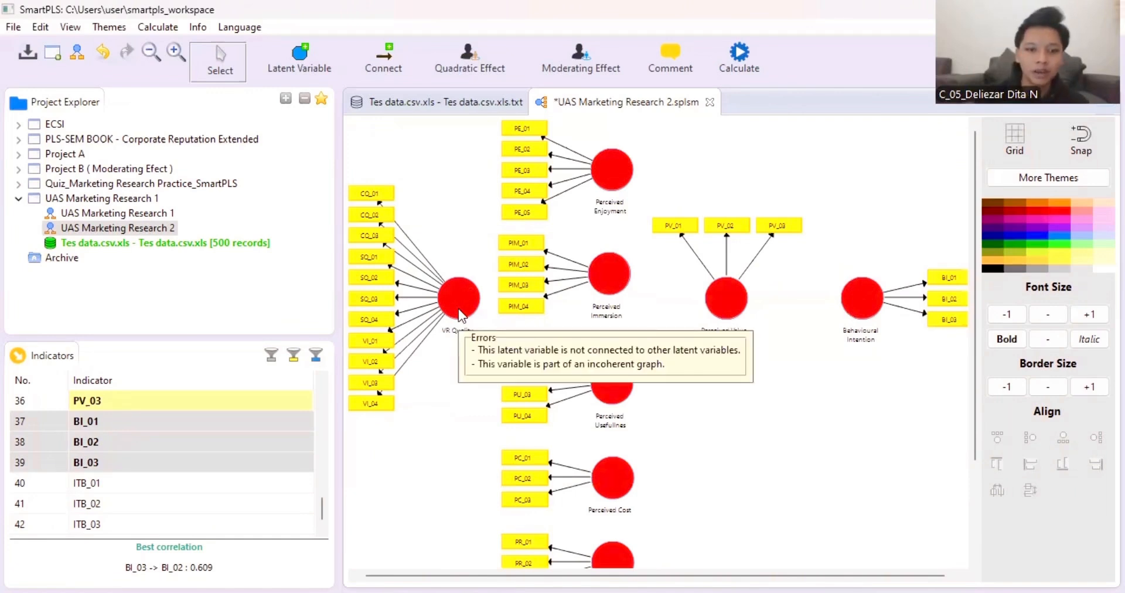
right_click(470, 293)
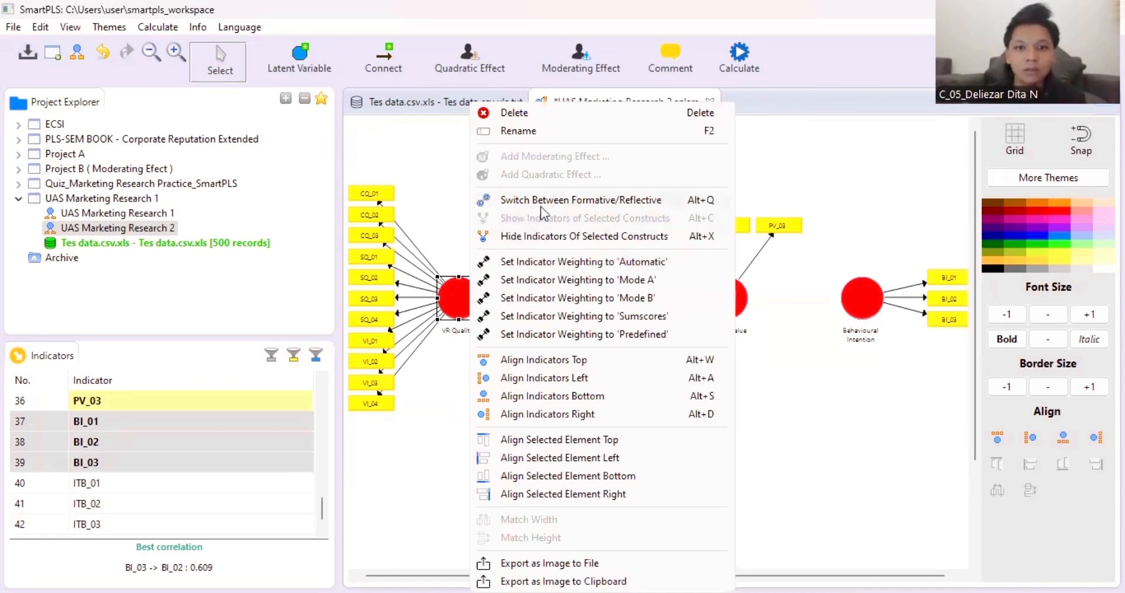
left_click(576, 202)
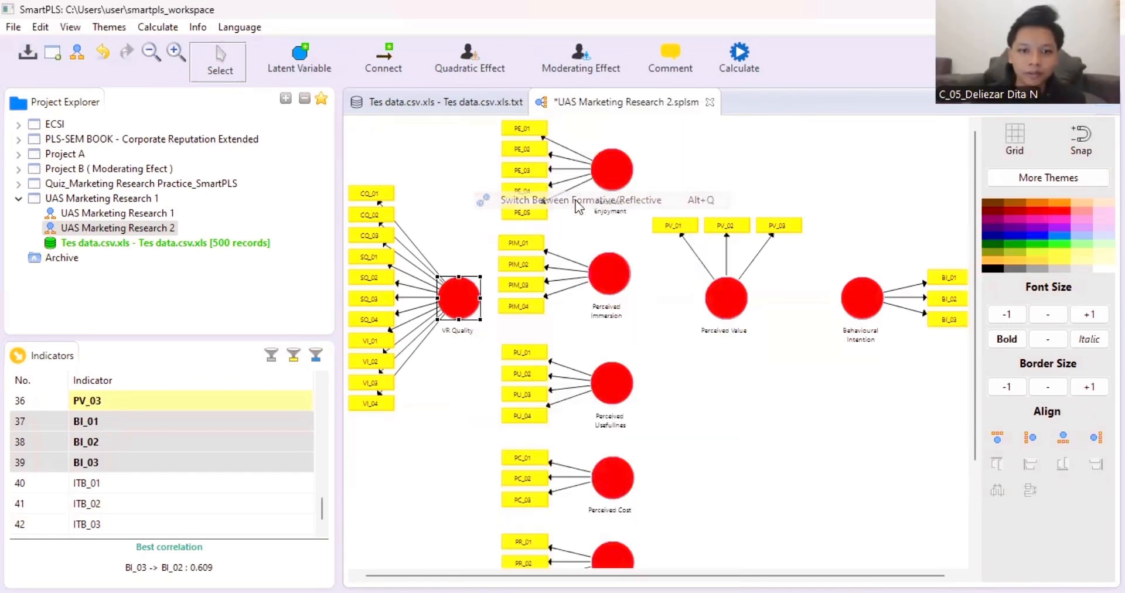
left_click(428, 370)
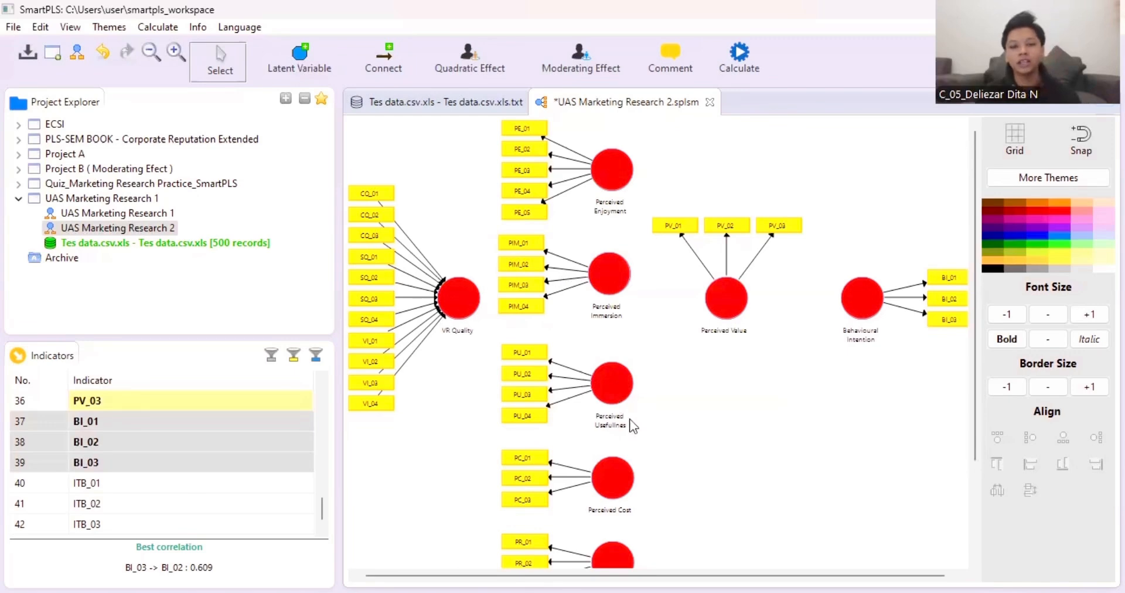
scroll(603, 412, "down", 3)
scroll(603, 413, "up", 3)
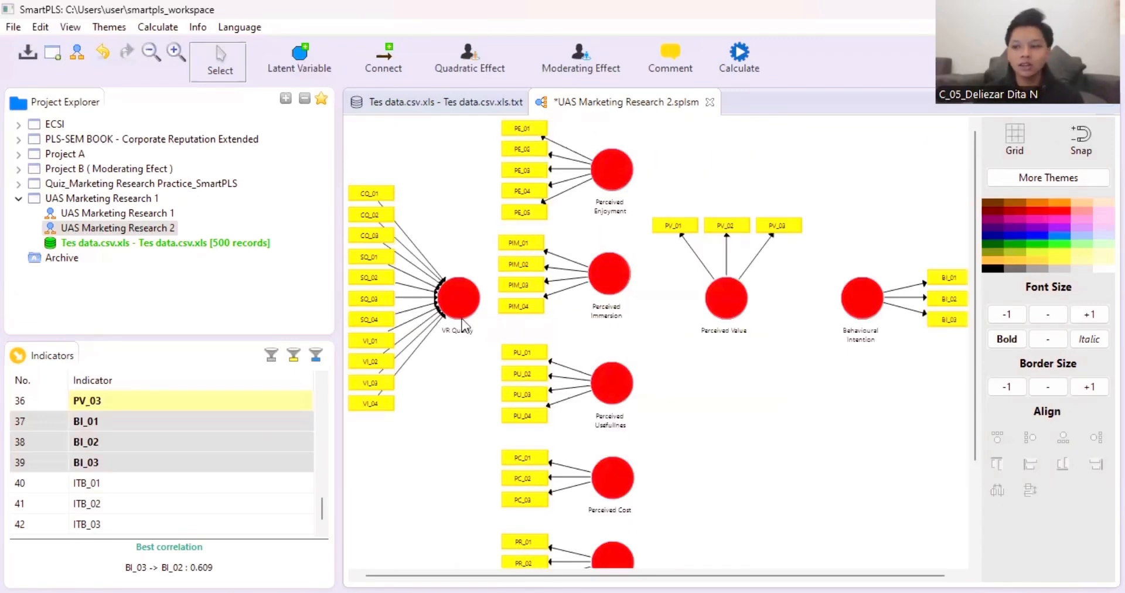
Step: Draw structural paths from VR Quality to Perceived Enjoyment, Perceived Immersion and Perceived Usefullnes
mouse_move(463, 318)
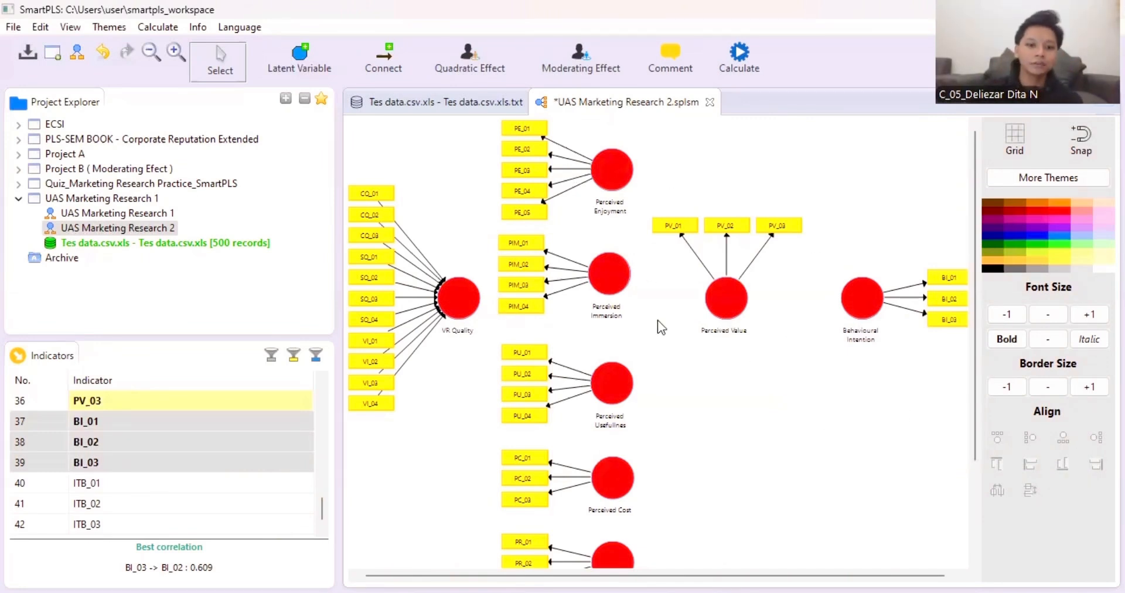
left_click(386, 60)
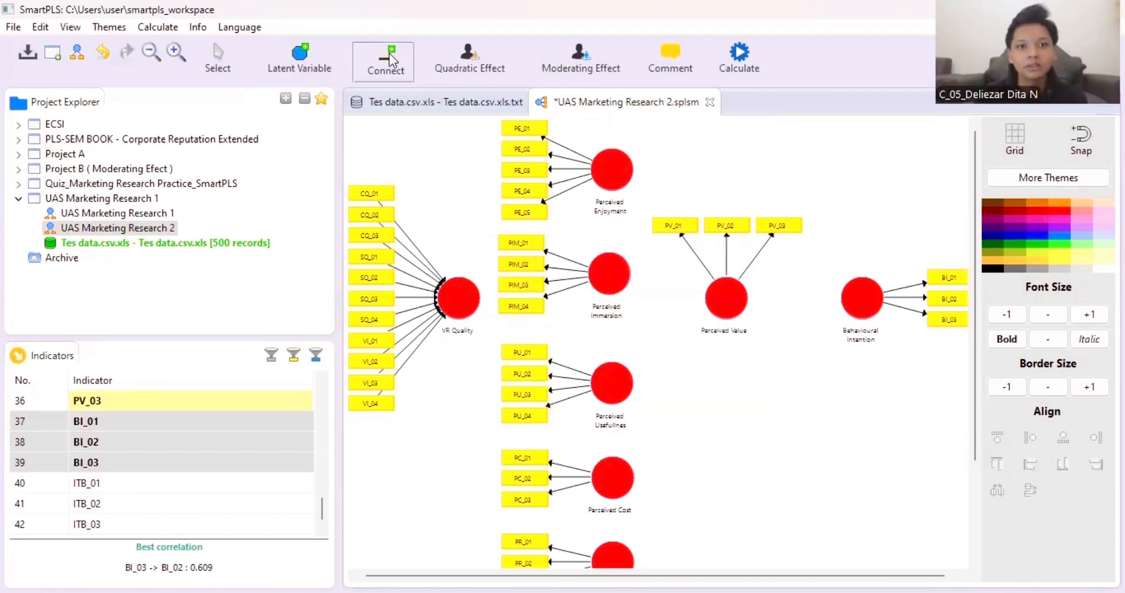
left_click(463, 302)
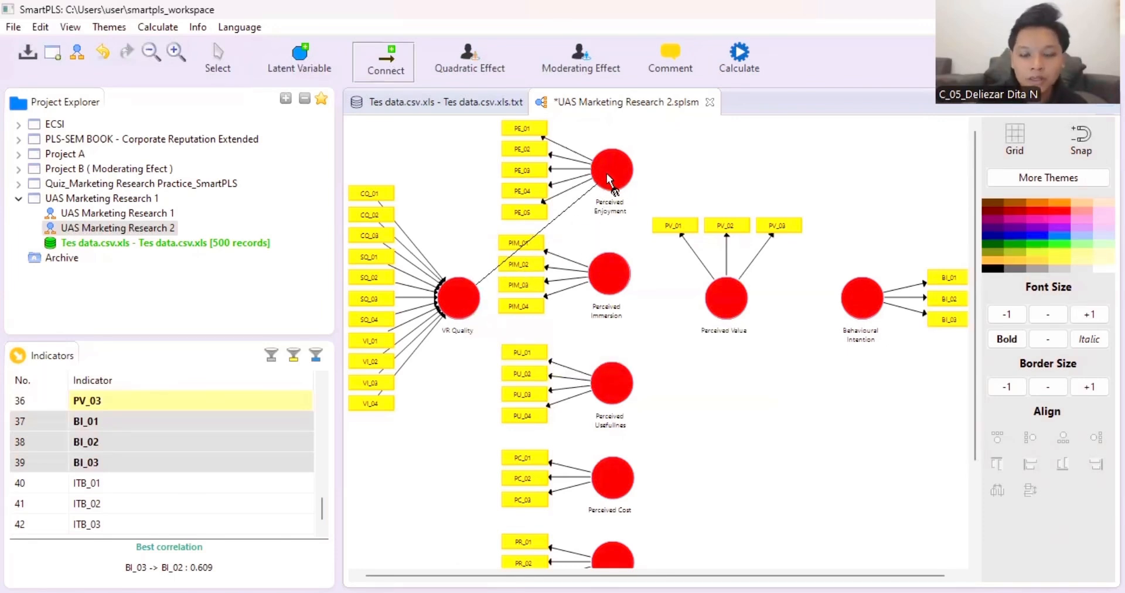
left_click(607, 174)
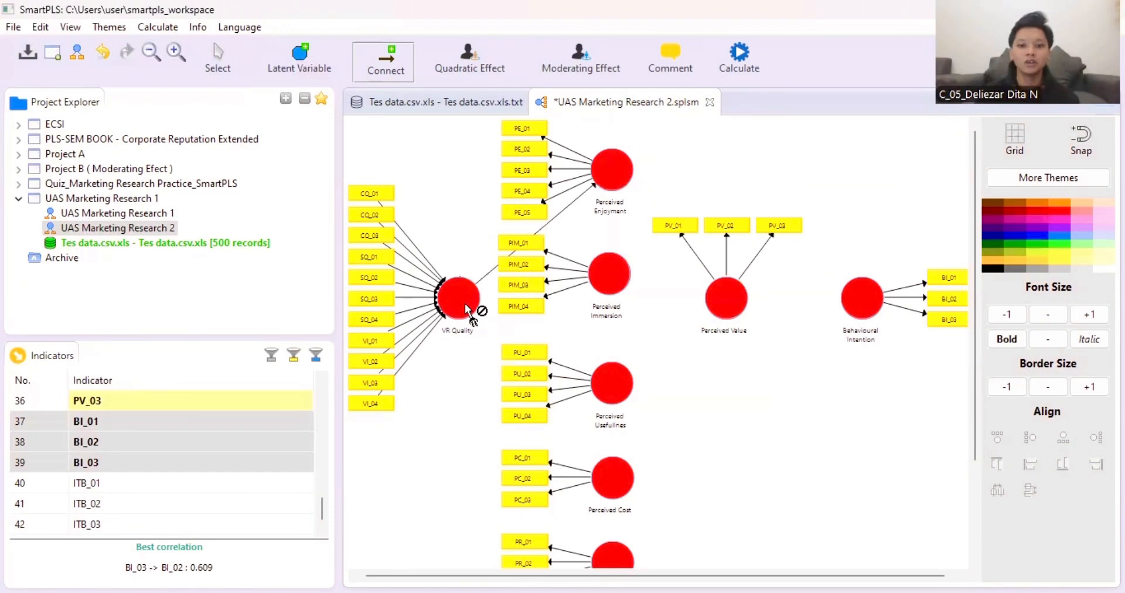
left_click(476, 303)
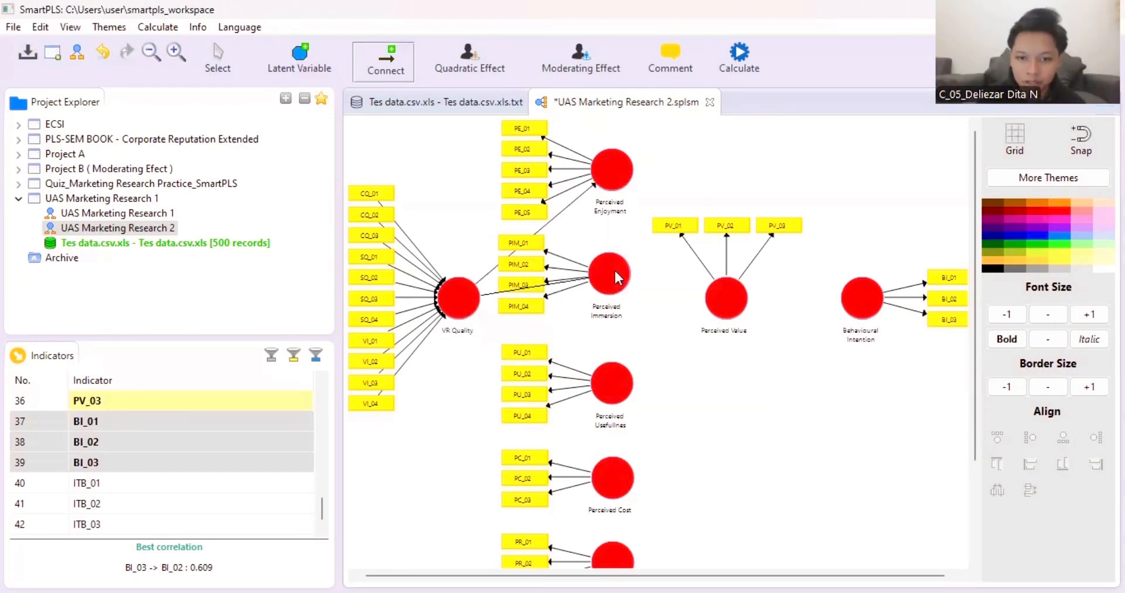
left_click(614, 268)
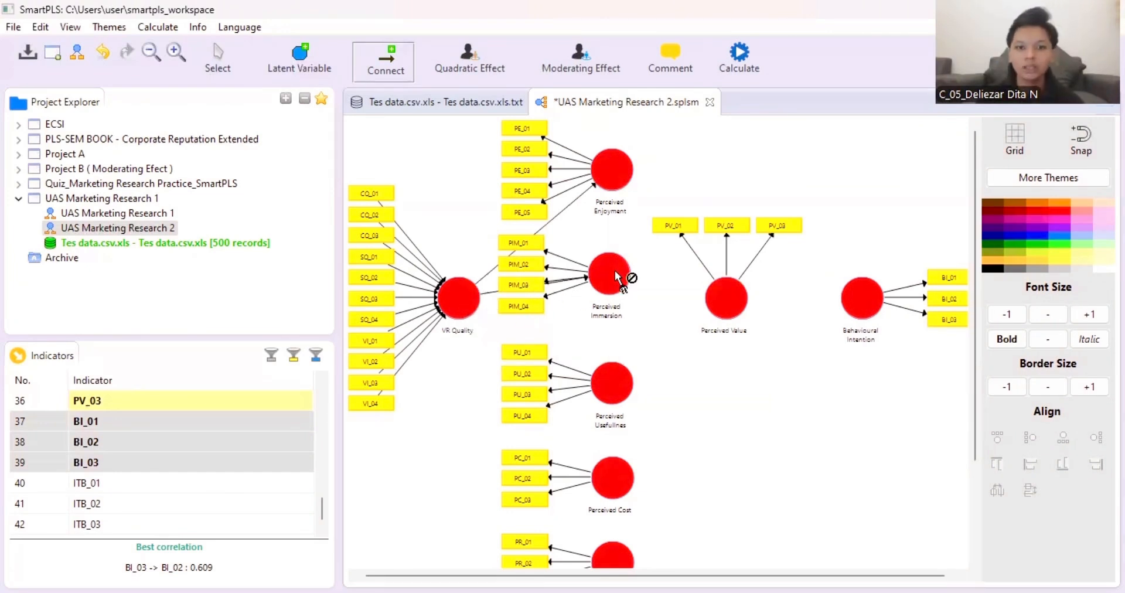
left_click(469, 306)
left_click(600, 380)
Step: Draw structural paths from VR Quality to Perceived Cost, Perceived Risk and Perceived Complexity
scroll(601, 381, "down", 3)
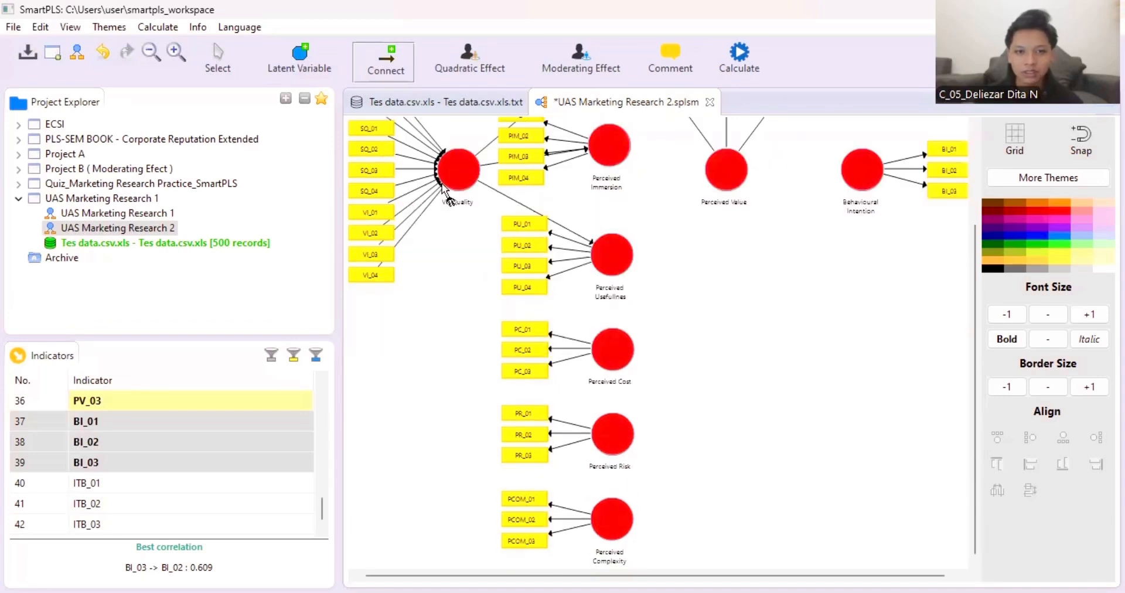
left_click(460, 188)
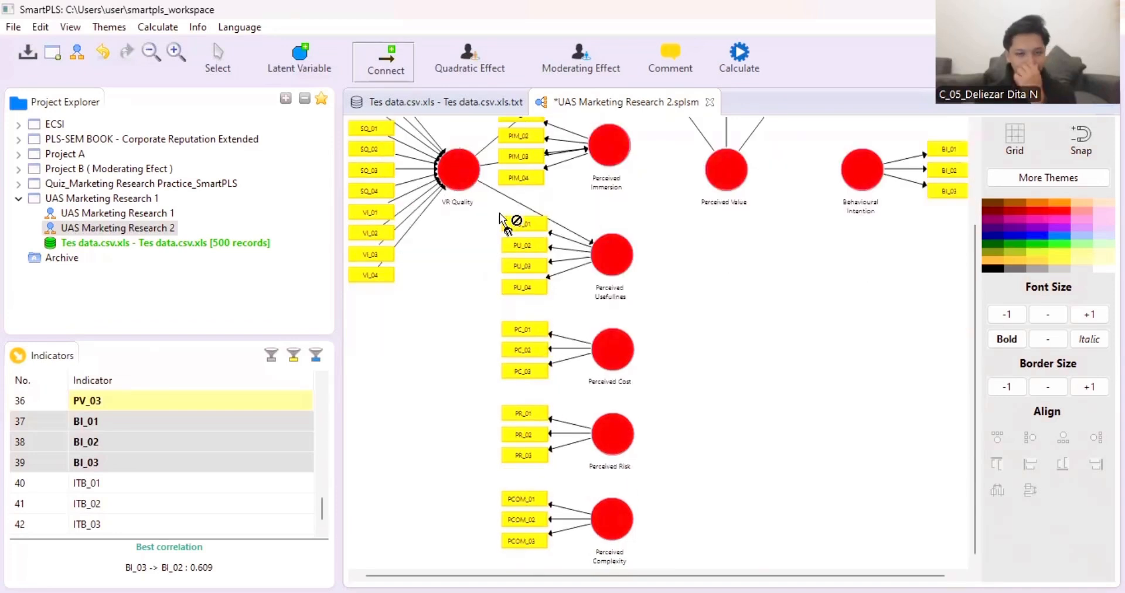
left_click(625, 359)
left_click(475, 183)
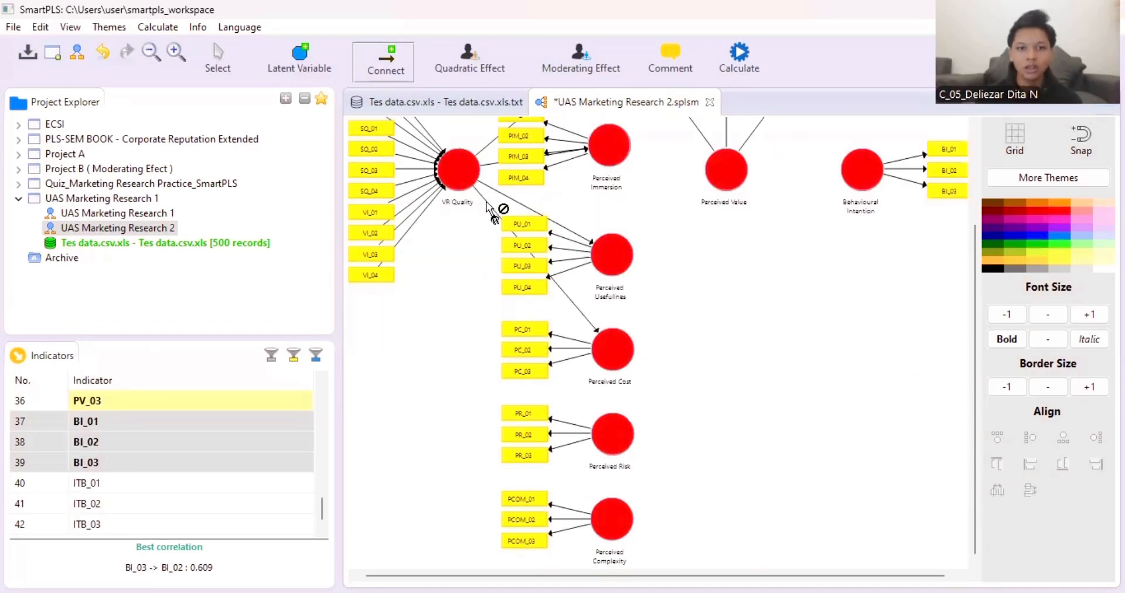
left_click(604, 422)
left_click(454, 175)
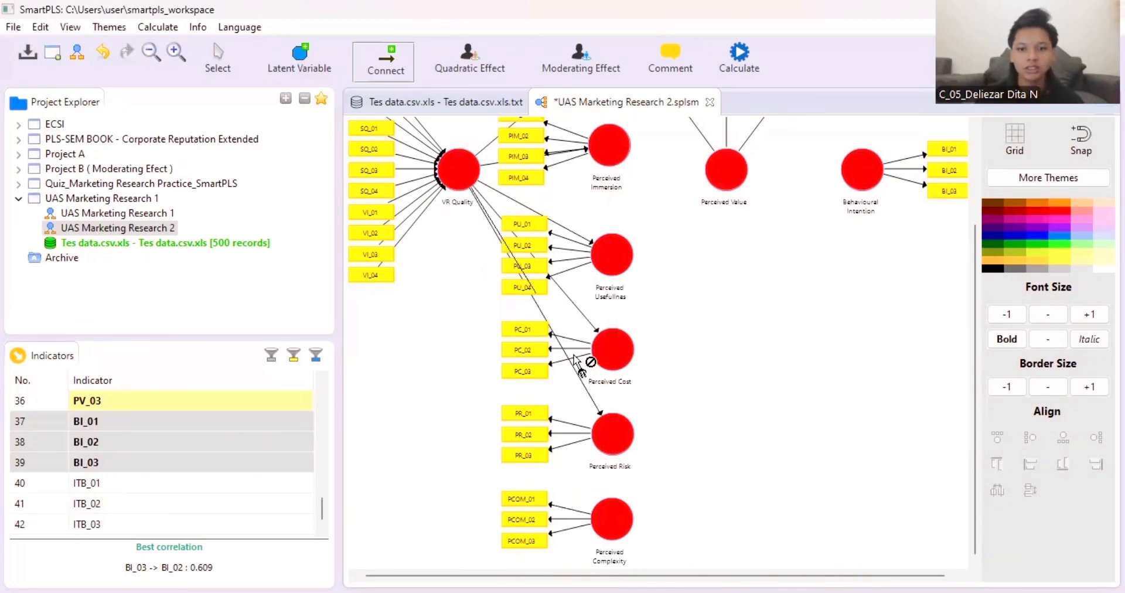
left_click(610, 519)
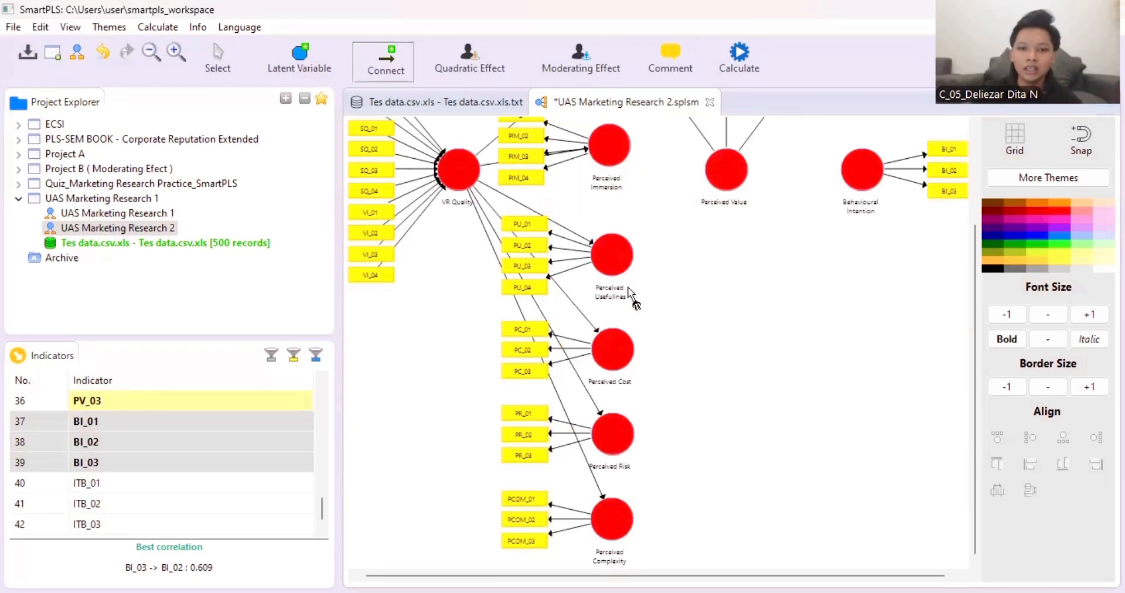
Step: Draw structural paths from Perceived Enjoyment and Perceived Immersion to Perceived Value
scroll(632, 296, "up", 3)
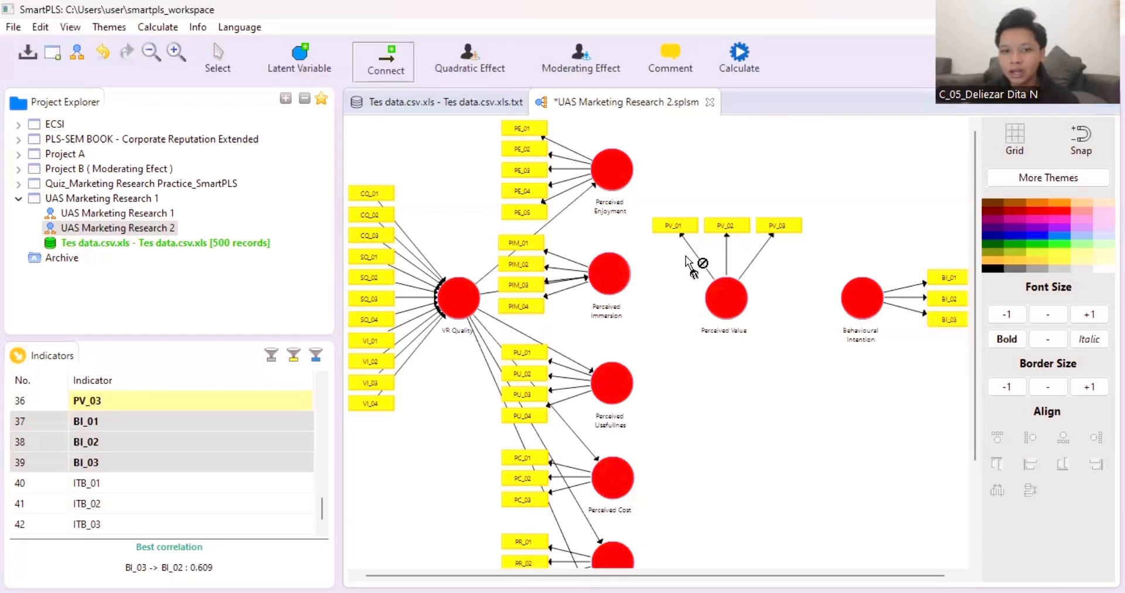
left_click(623, 173)
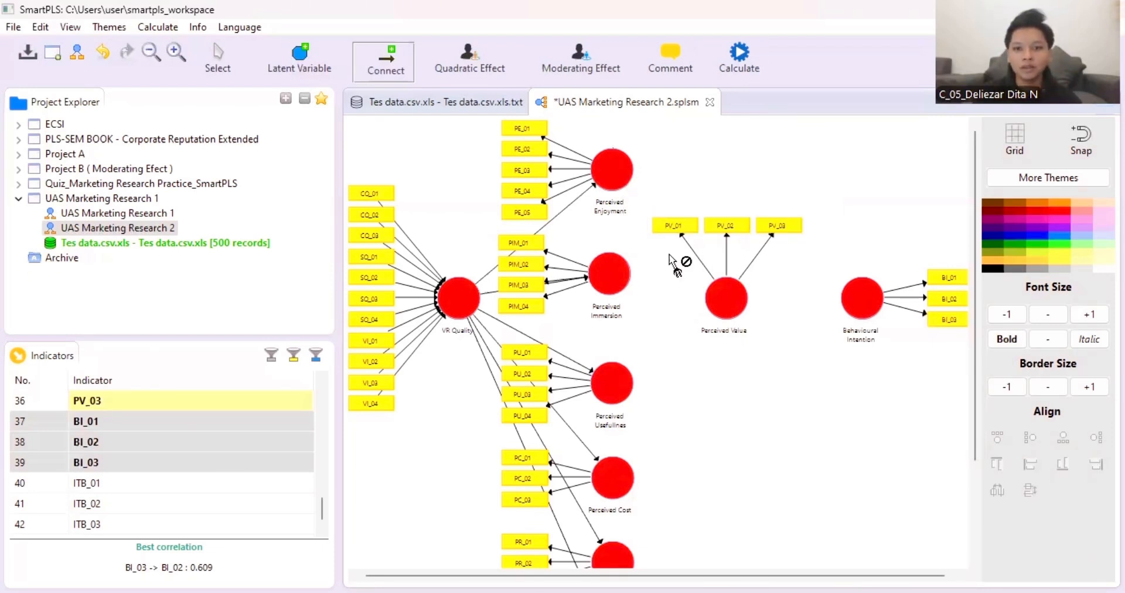
left_click(726, 293)
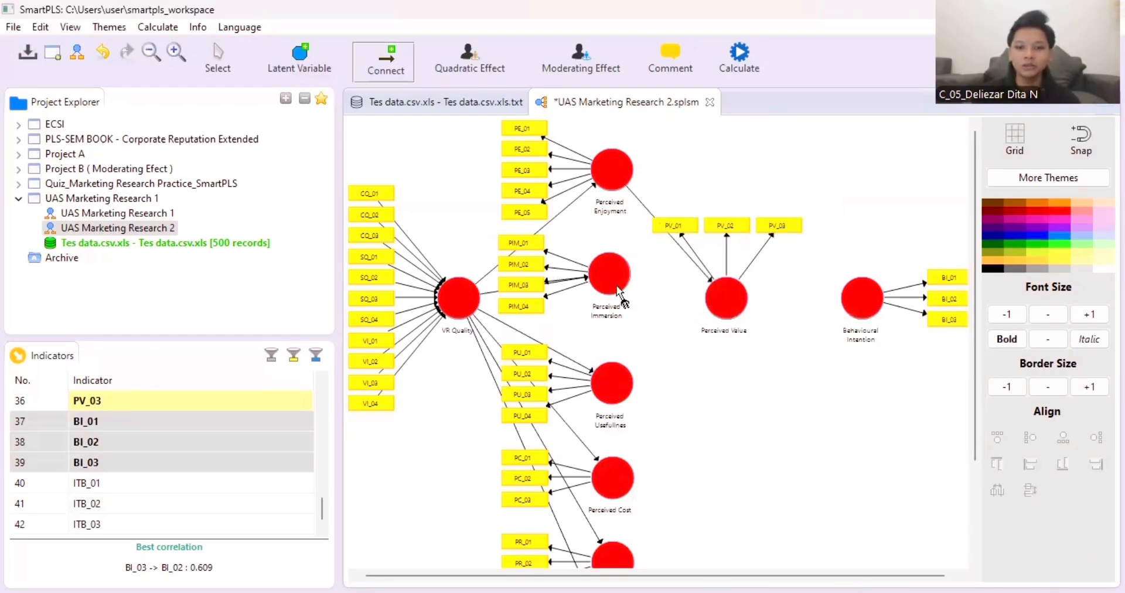
left_click(630, 290)
left_click(723, 301)
scroll(674, 305, "down", 3)
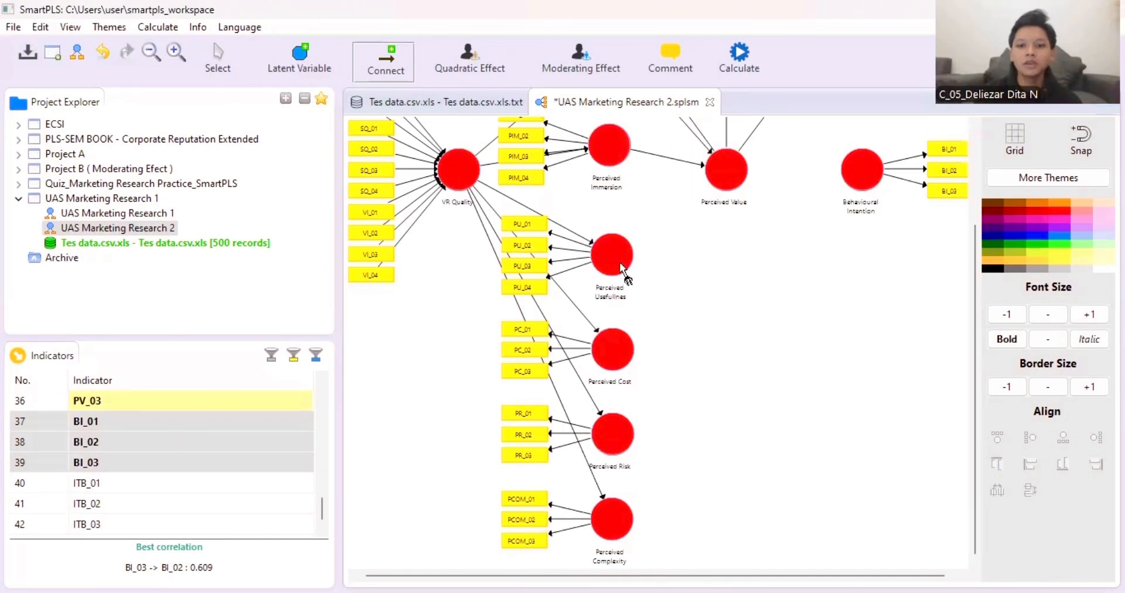
Step: Draw structural paths from Perceived Usefullnes and Perceived Cost to Perceived Value
left_click(627, 264)
left_click(722, 186)
left_click(637, 349)
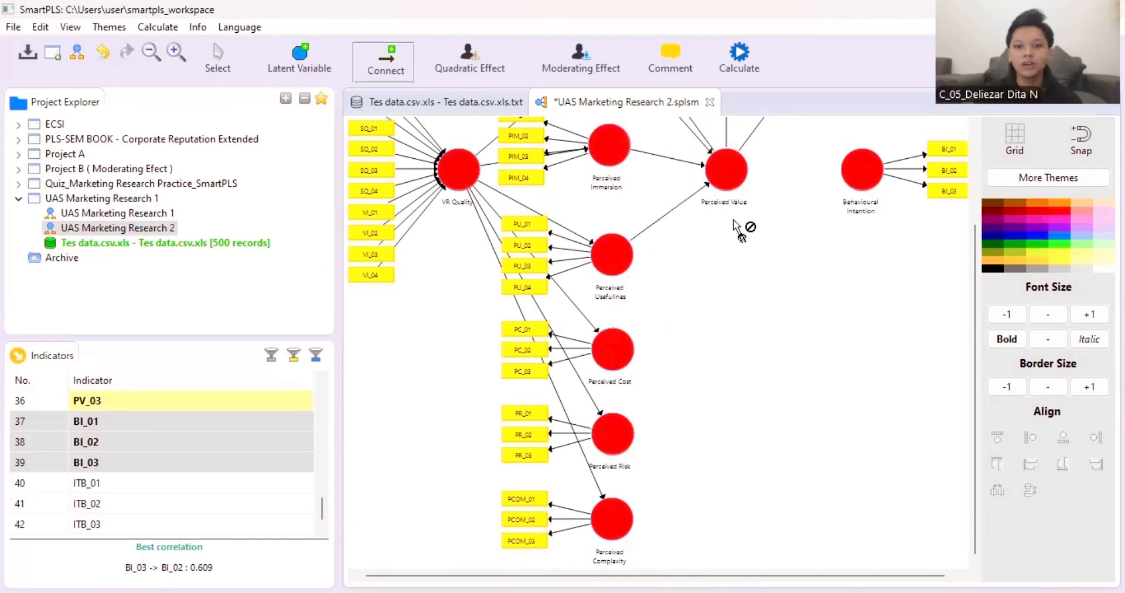
left_click(743, 186)
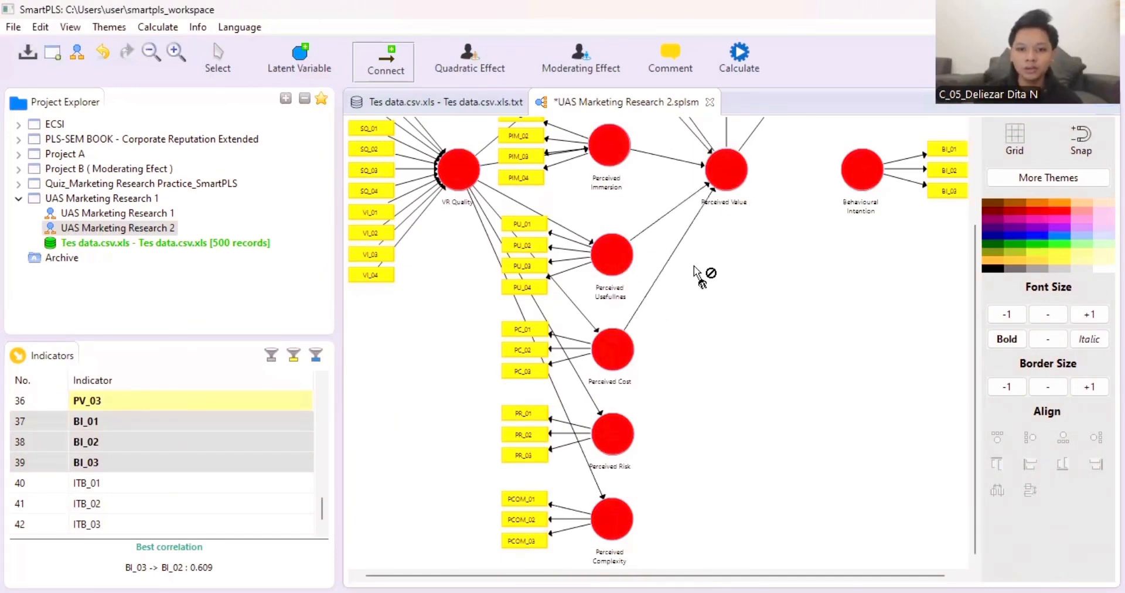
Step: Draw structural paths from Perceived Risk and Perceived Complexity to Perceived Value
left_click(610, 434)
left_click(714, 180)
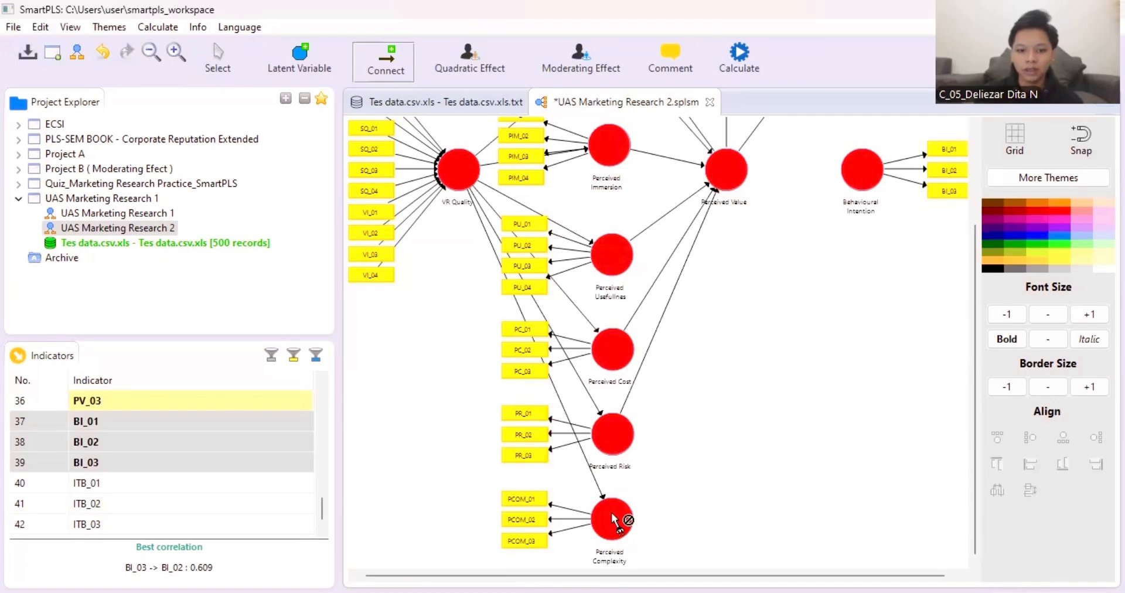
left_click(610, 512)
left_click(721, 183)
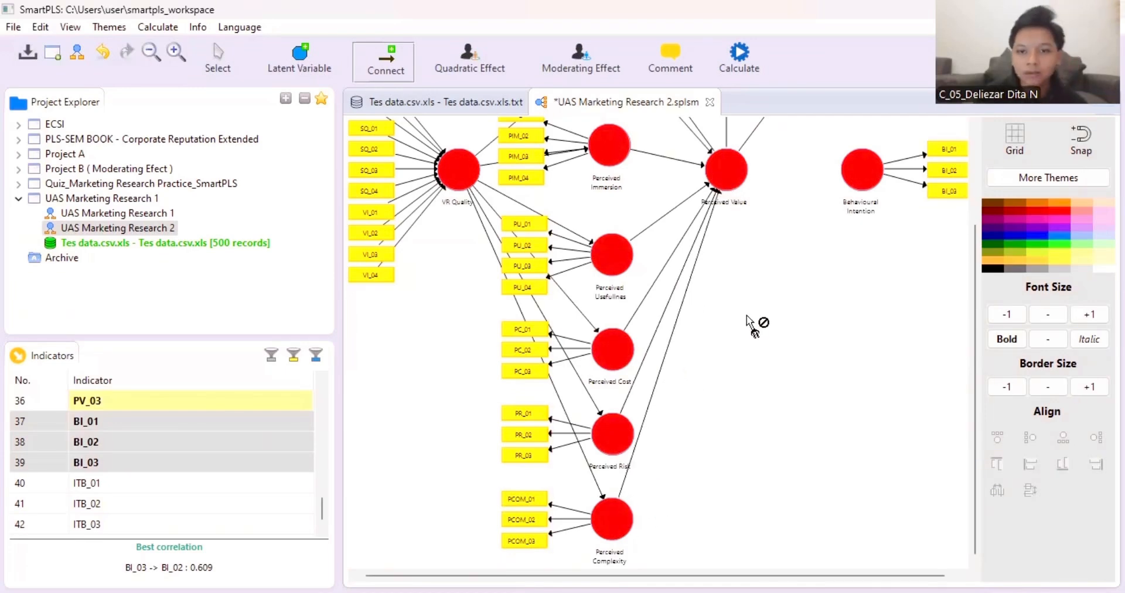
Step: Draw a structural path from Perceived Value to Behavioural Intention to complete the model's connections
scroll(753, 322, "up", 2)
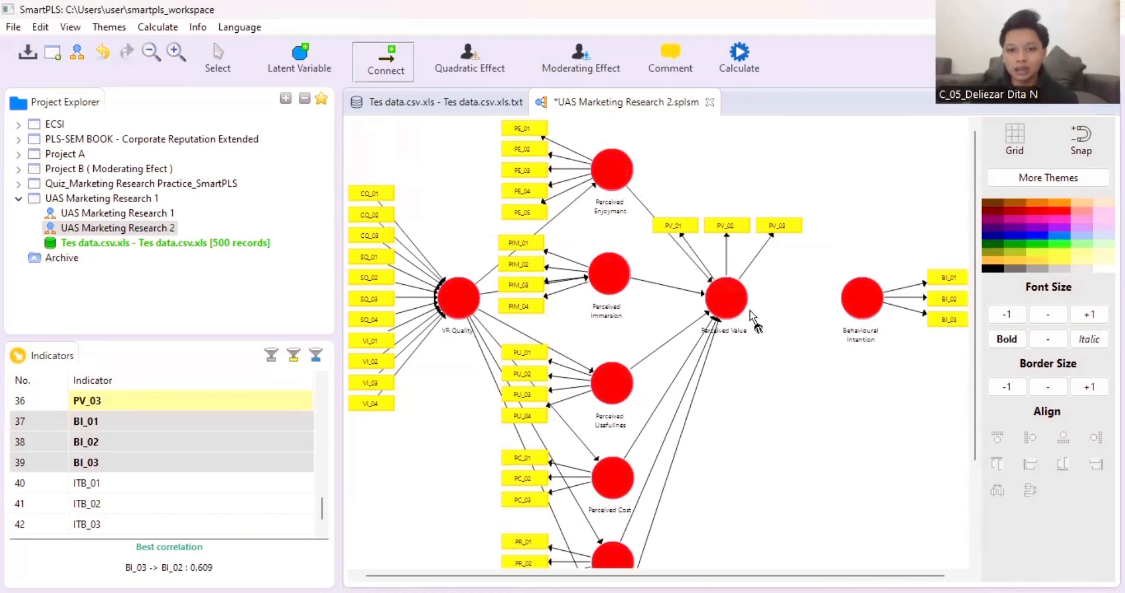
left_click(733, 303)
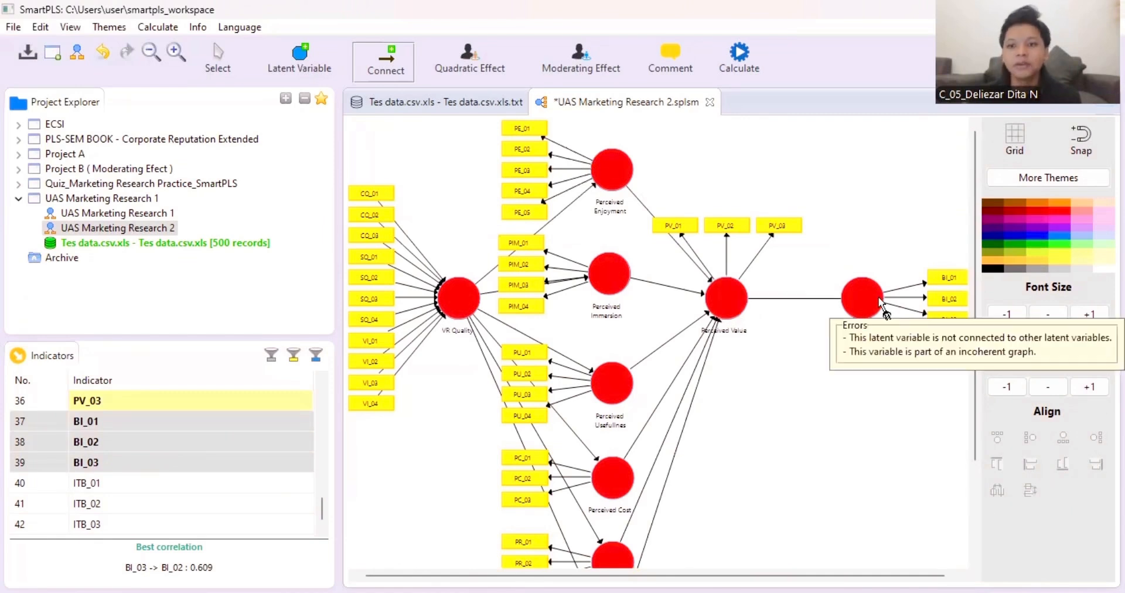
left_click(881, 302)
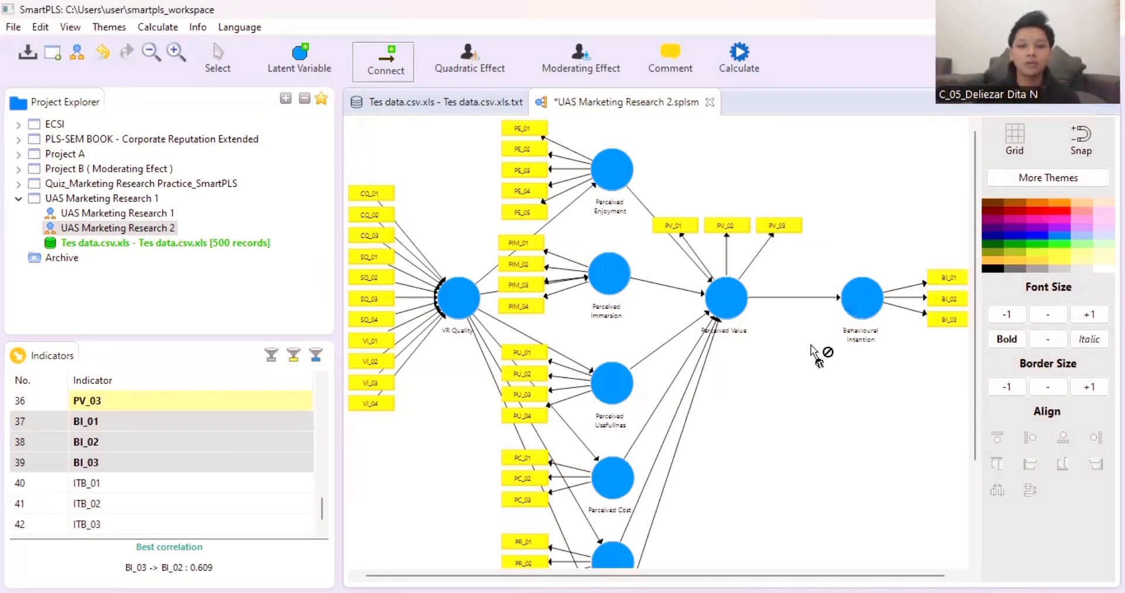
Step: Run the PLS Algorithm on the model with the default settings and open the full report
left_click(740, 56)
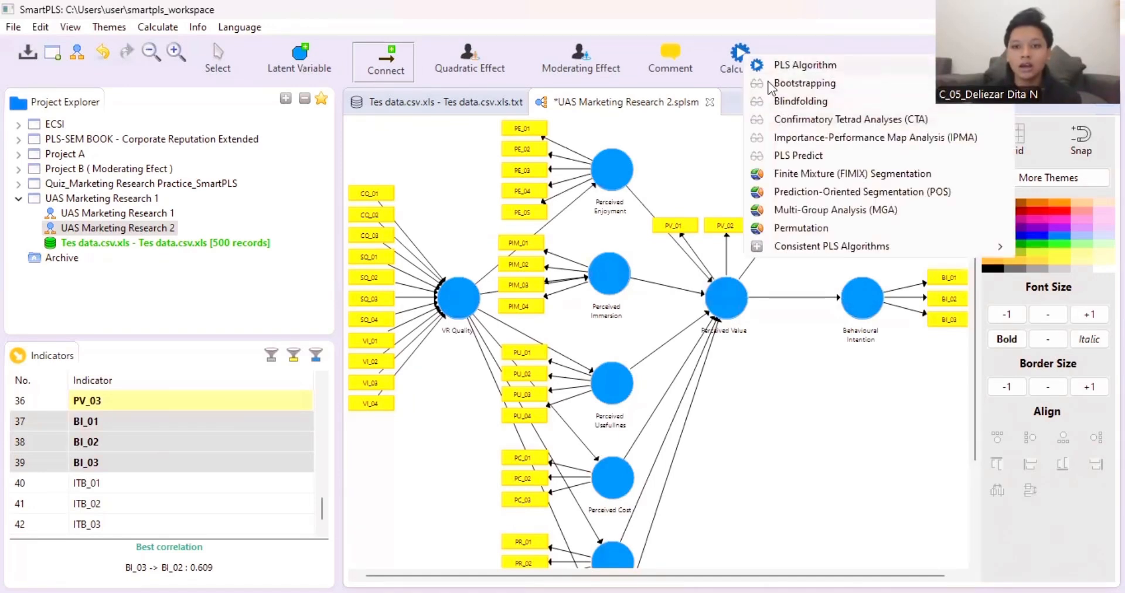
left_click(840, 63)
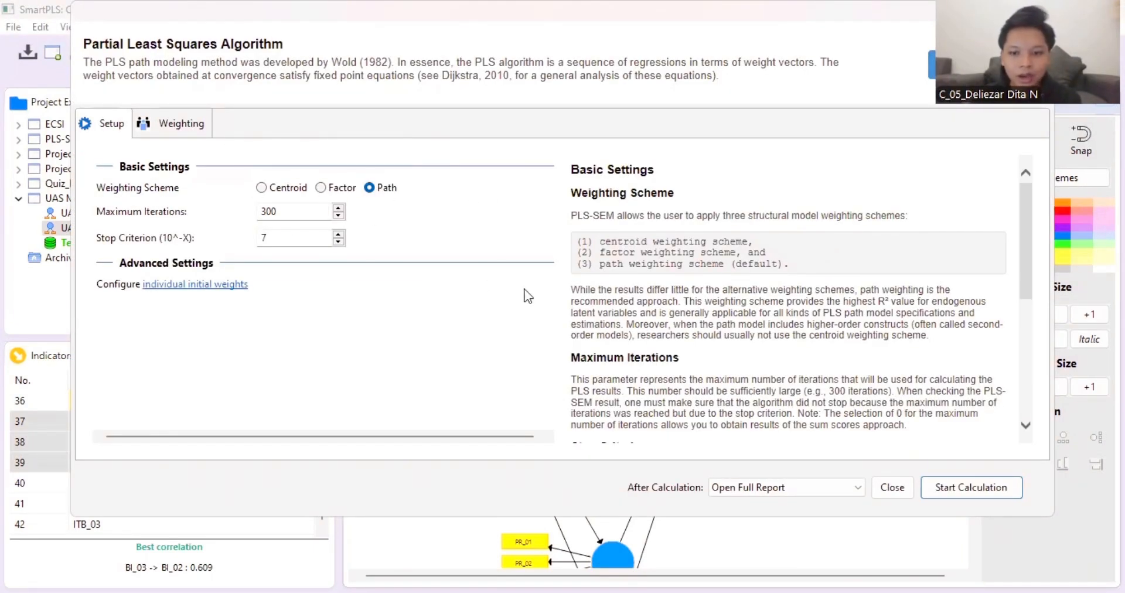
left_click(963, 494)
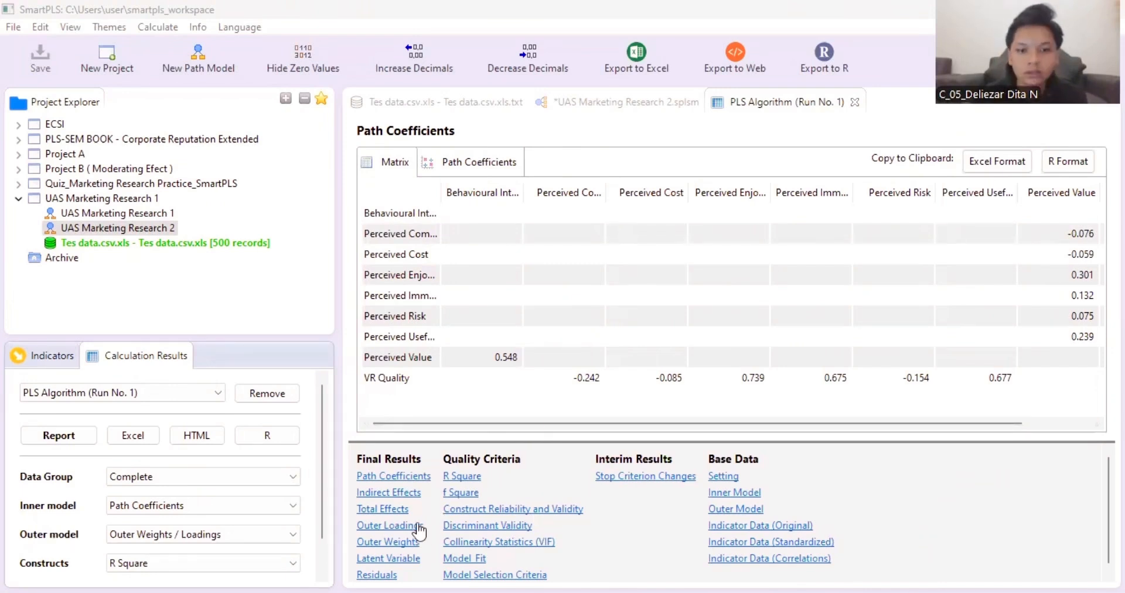
Step: Show the Outer Loadings matrix in the report and examine the indicator loadings of all constructs, including VR Quality
left_click(417, 525)
scroll(683, 347, "down", 3)
scroll(682, 349, "up", 3)
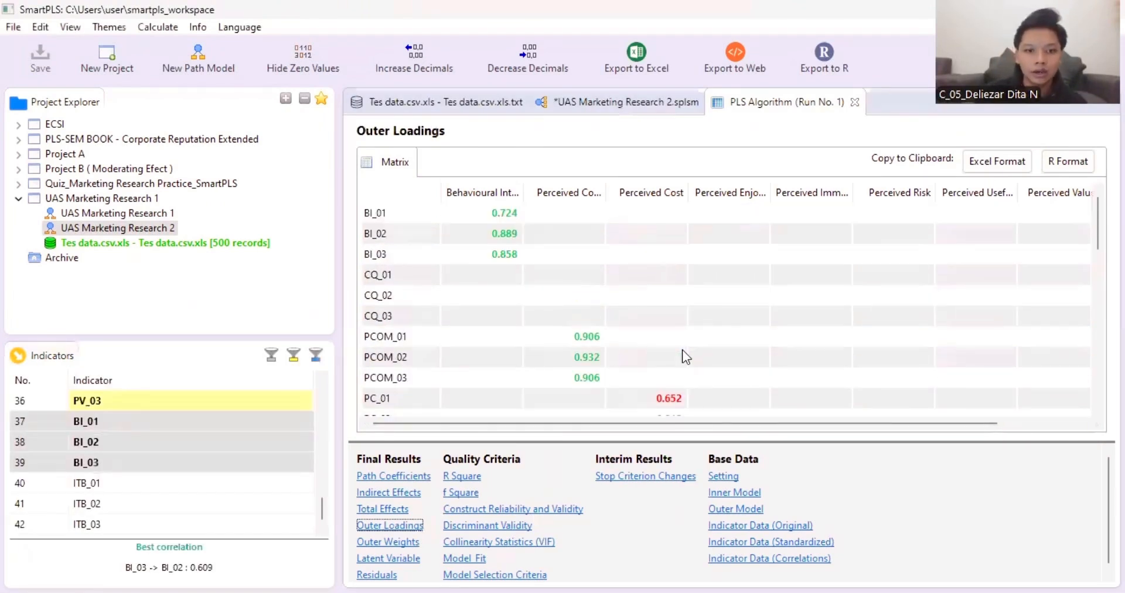
scroll(689, 348, "down", 10)
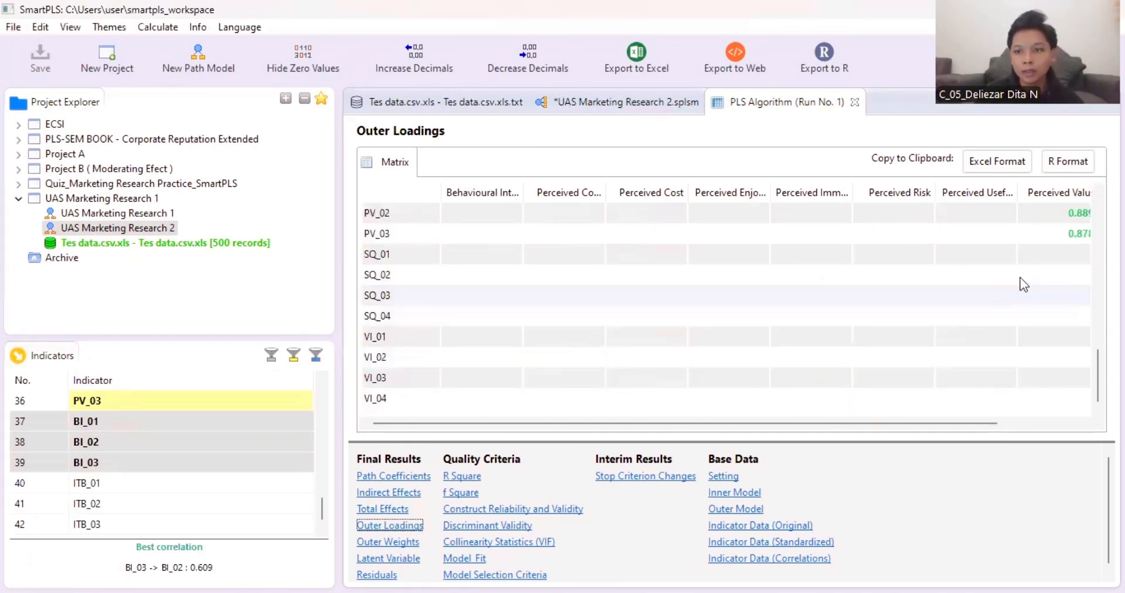
left_click_drag(866, 424, 980, 422)
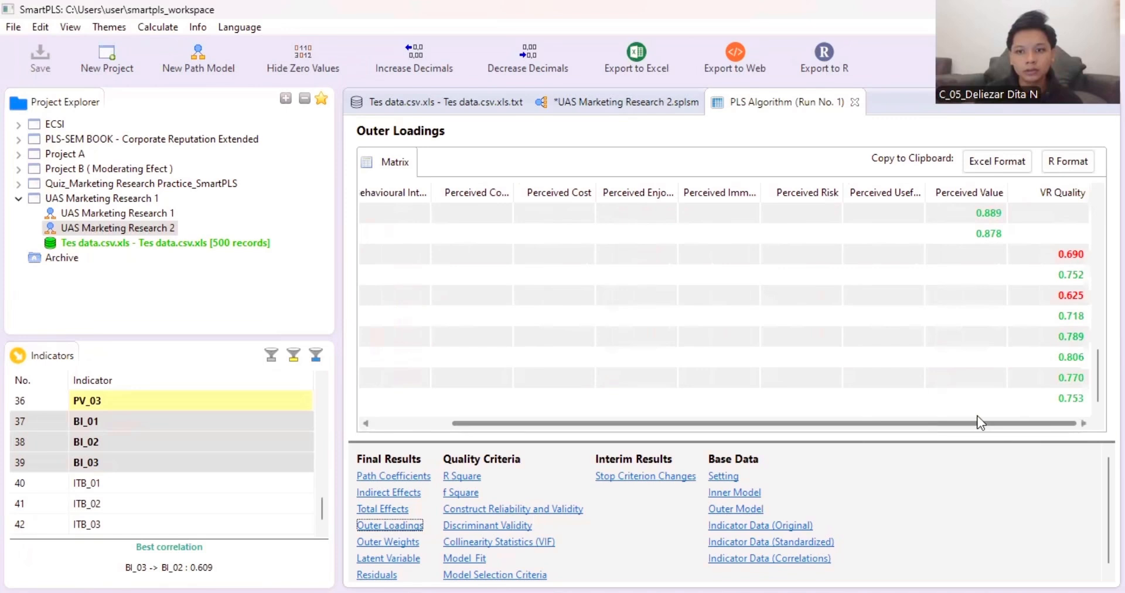
scroll(984, 382, "up", 4)
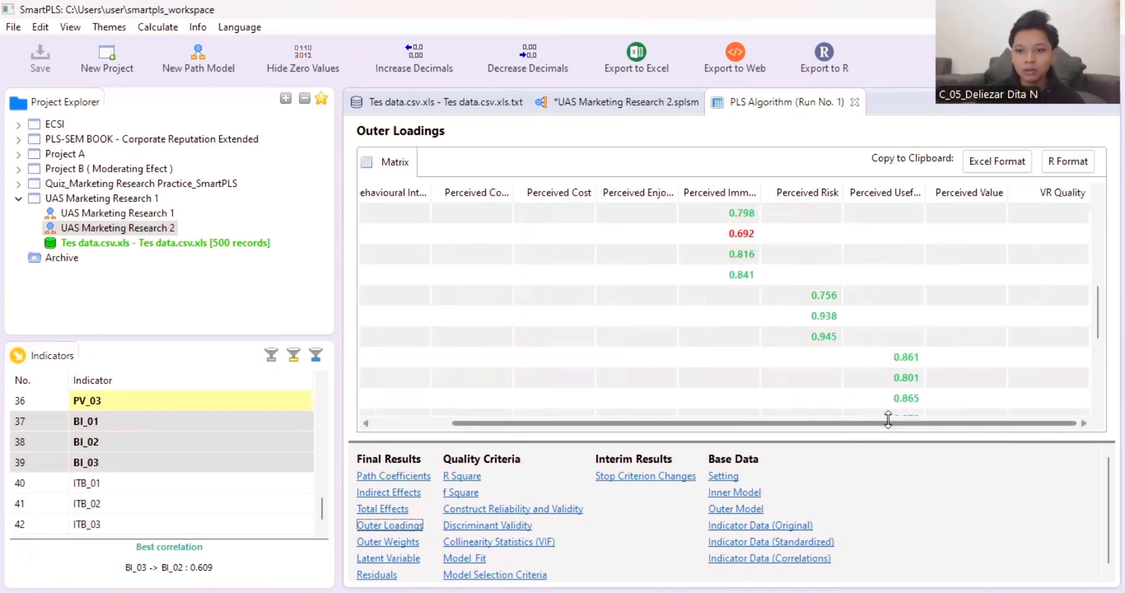
scroll(814, 327, "up", 5)
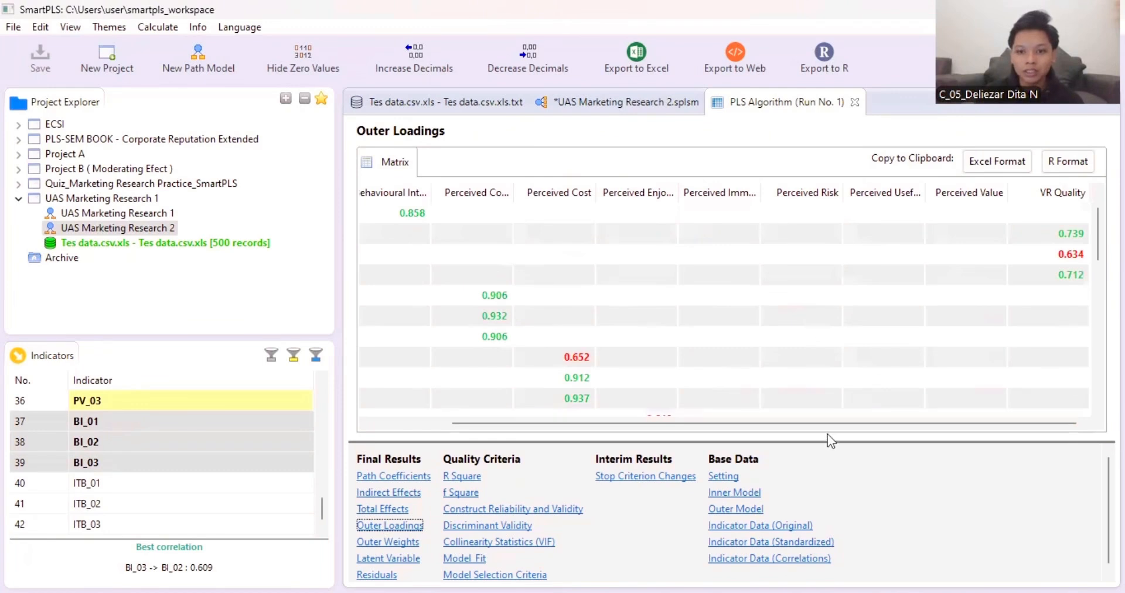
scroll(919, 345, "down", 5)
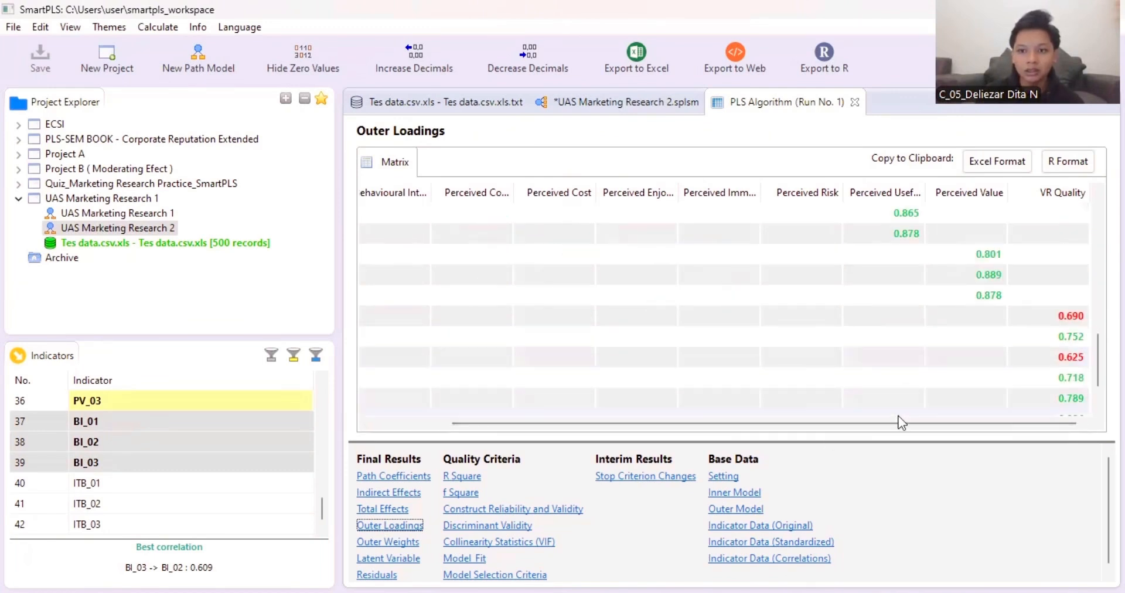
scroll(789, 426, "left", 1)
scroll(765, 433, "left", 2)
scroll(937, 427, "right", 2)
scroll(854, 359, "up", 4)
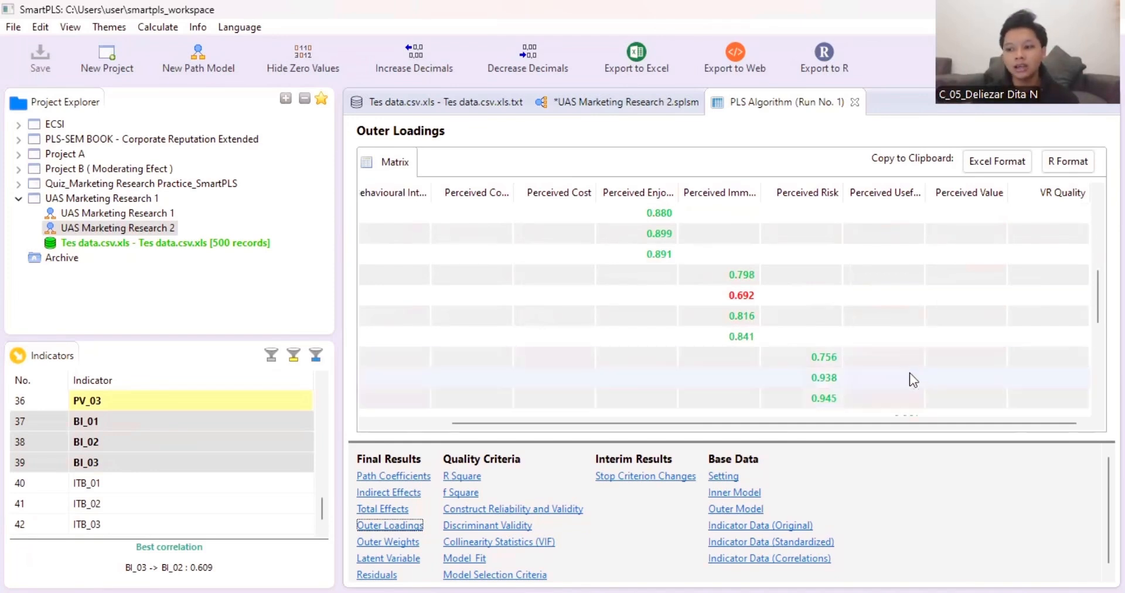
scroll(840, 369, "up", 3)
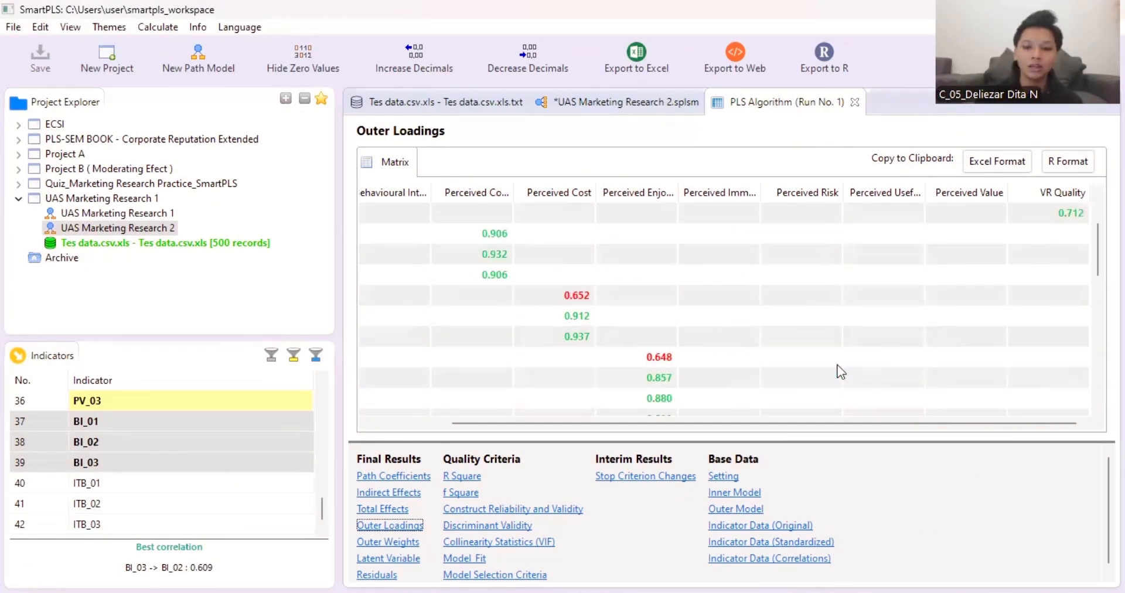
scroll(841, 370, "up", 2)
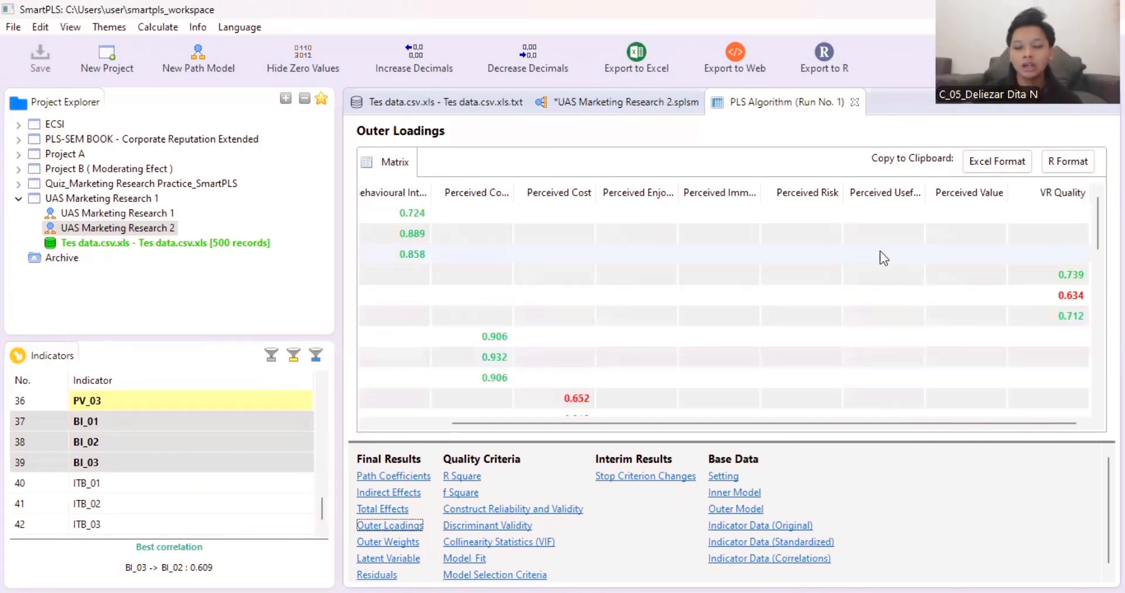
scroll(836, 329, "down", 6)
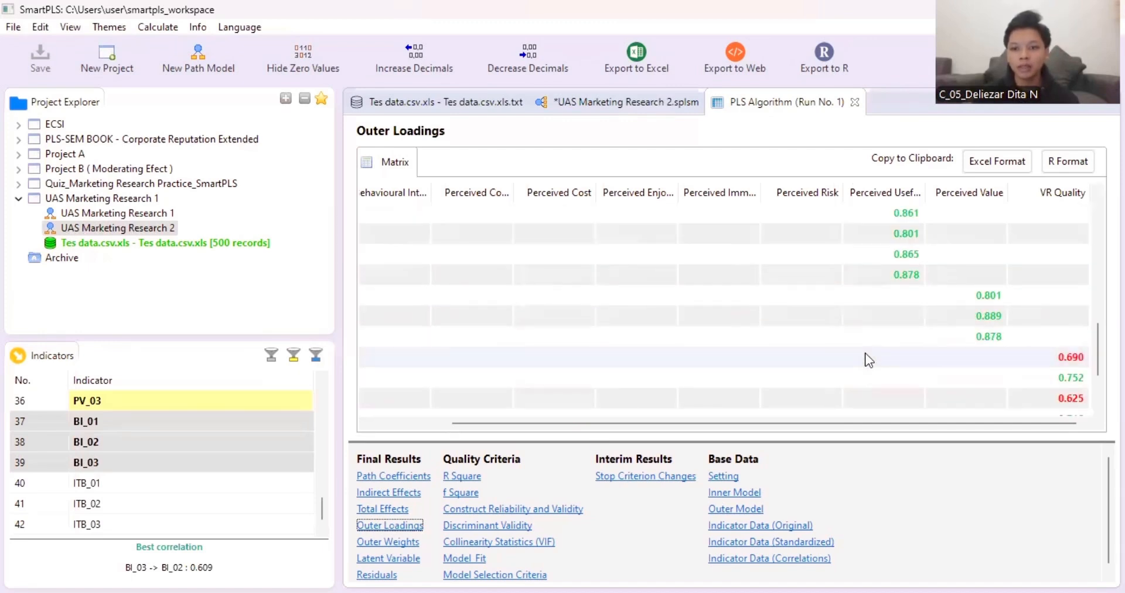
scroll(923, 370, "up", 10)
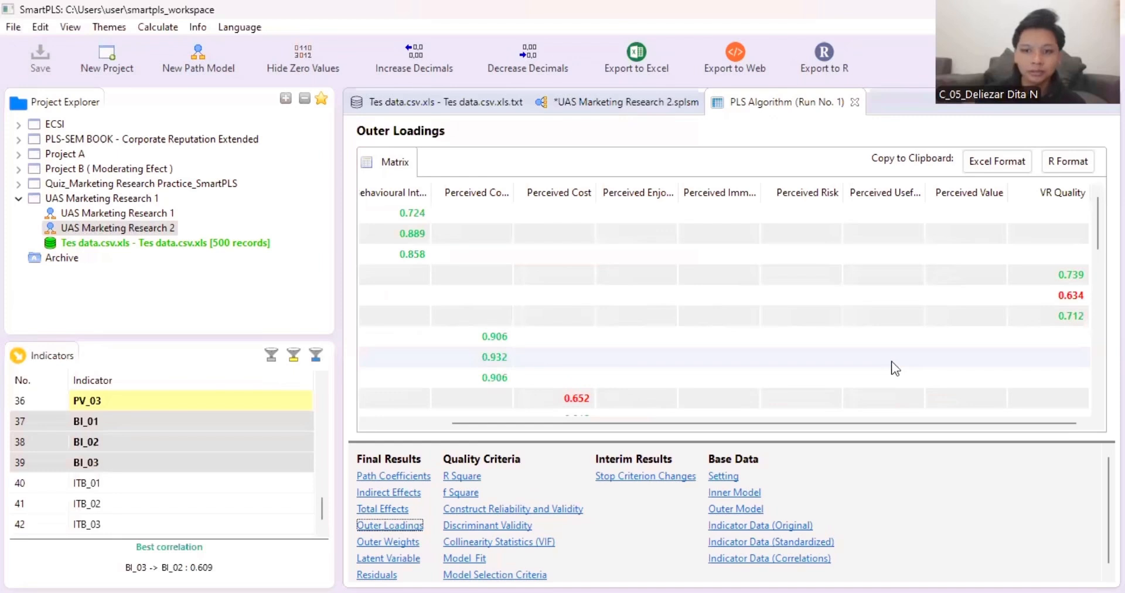
scroll(968, 317, "down", 8)
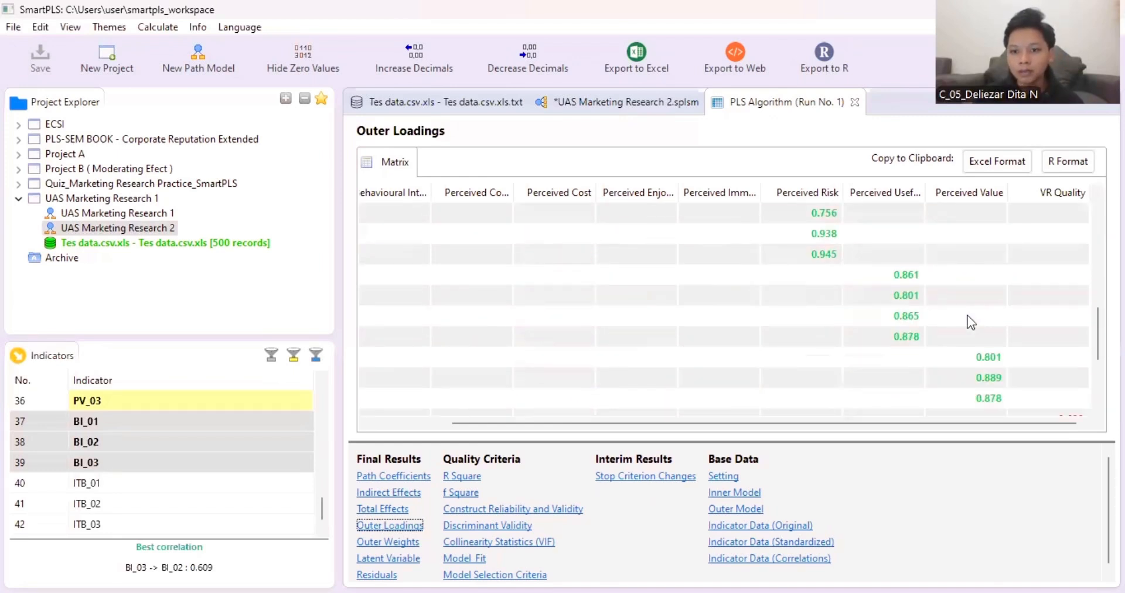
scroll(968, 315, "up", 1)
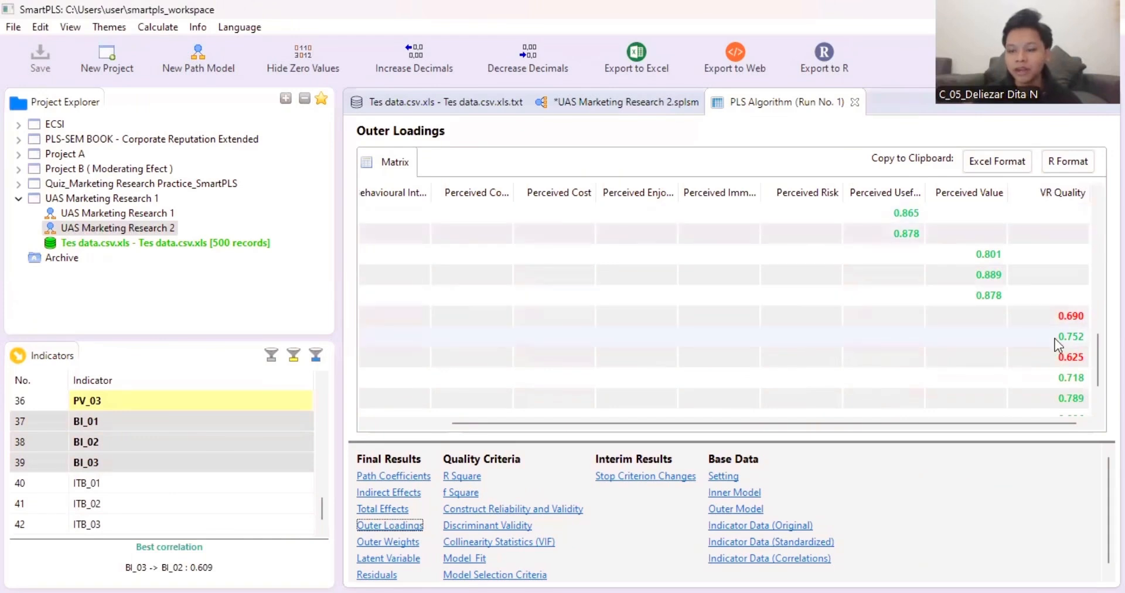
scroll(1049, 345, "up", 3)
scroll(821, 347, "up", 1)
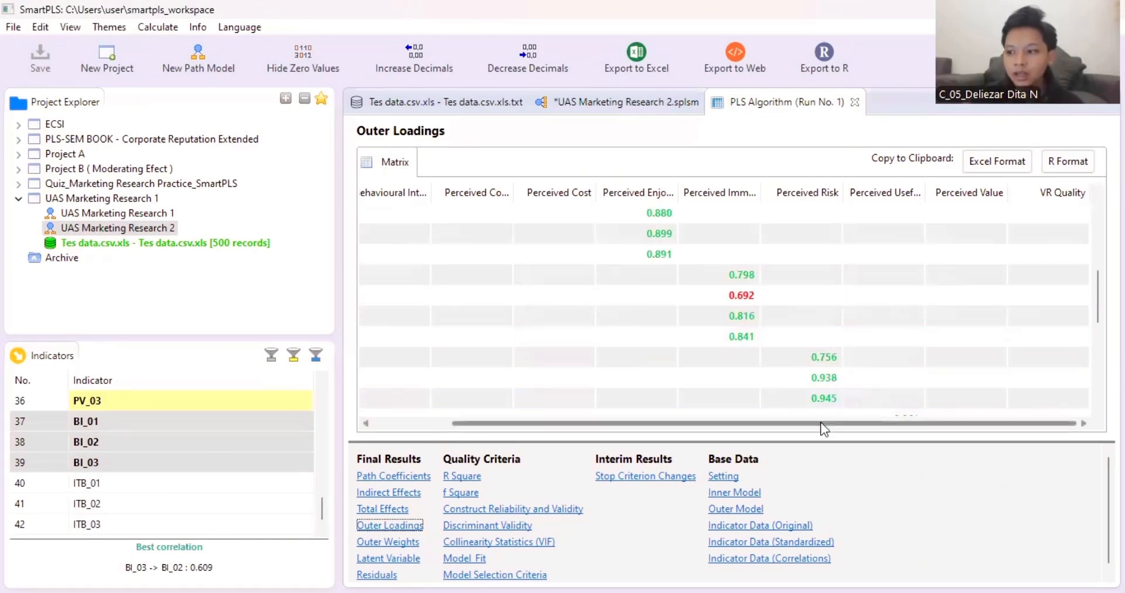
Step: Match the low outer loadings of Perceived Cost, Perceived Enjoyment and Perceived Immersion to their indicator names
left_click_drag(819, 427, 679, 422)
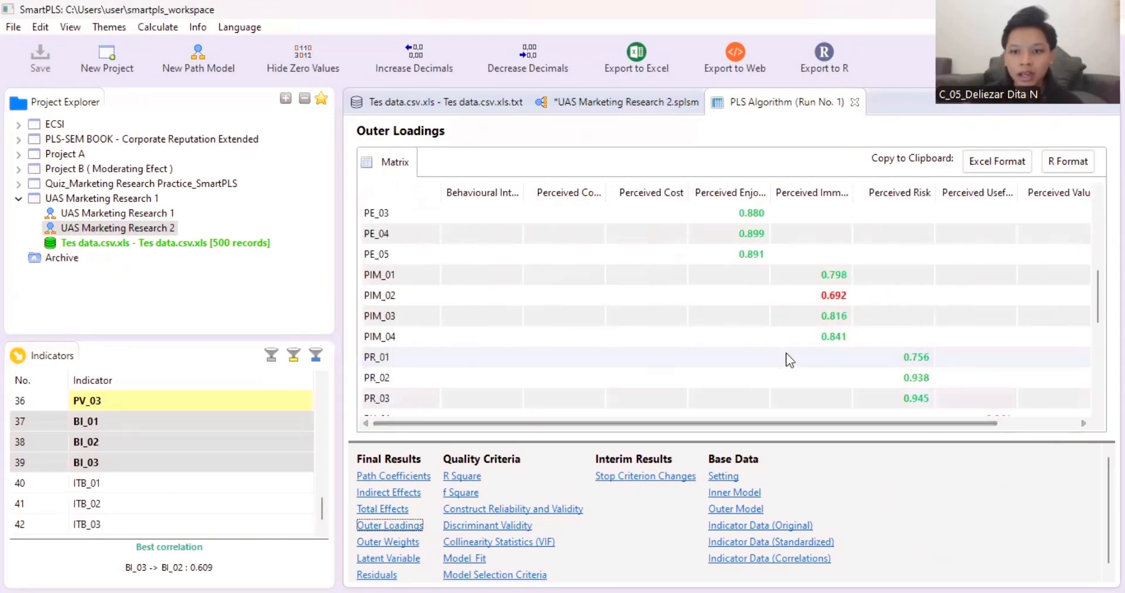
scroll(820, 305, "up", 2)
scroll(826, 298, "up", 2)
scroll(825, 297, "down", 3)
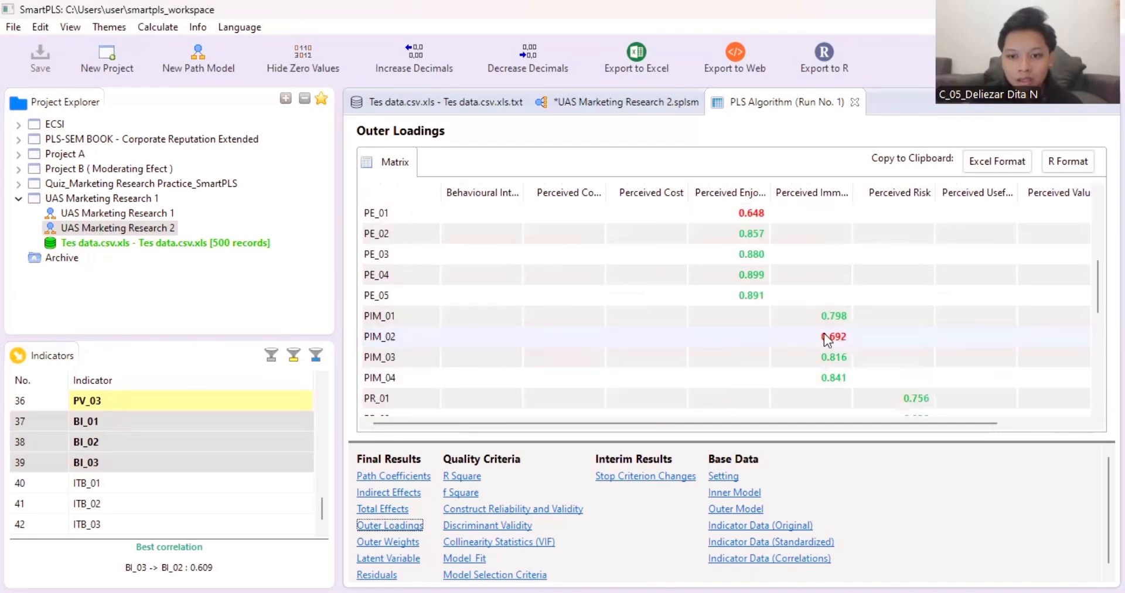
scroll(824, 335, "up", 2)
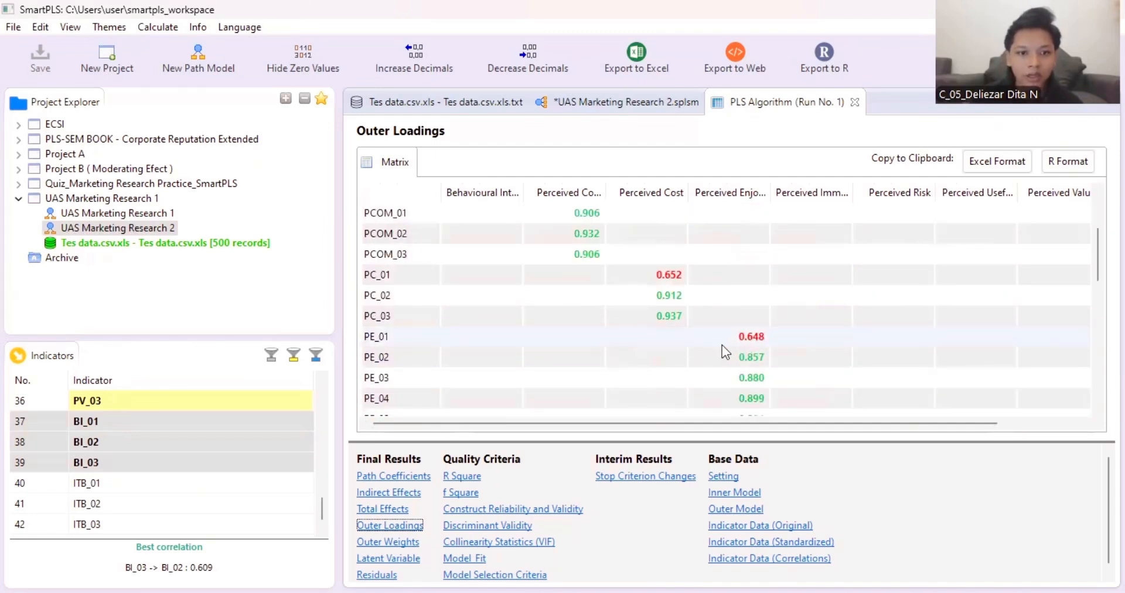
scroll(709, 305, "up", 2)
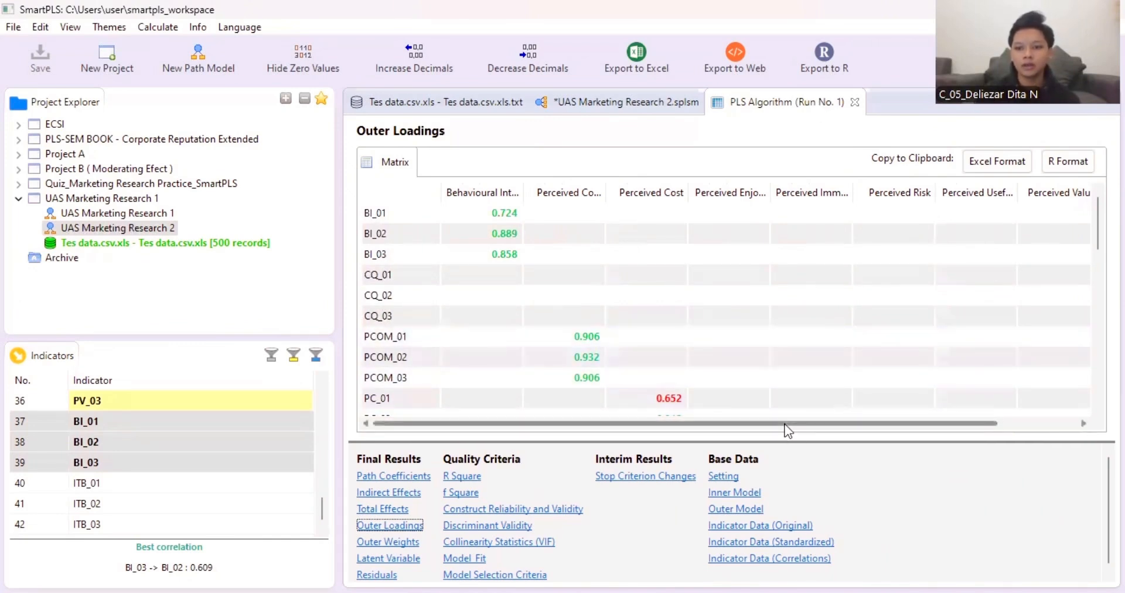
left_click_drag(786, 423, 814, 423)
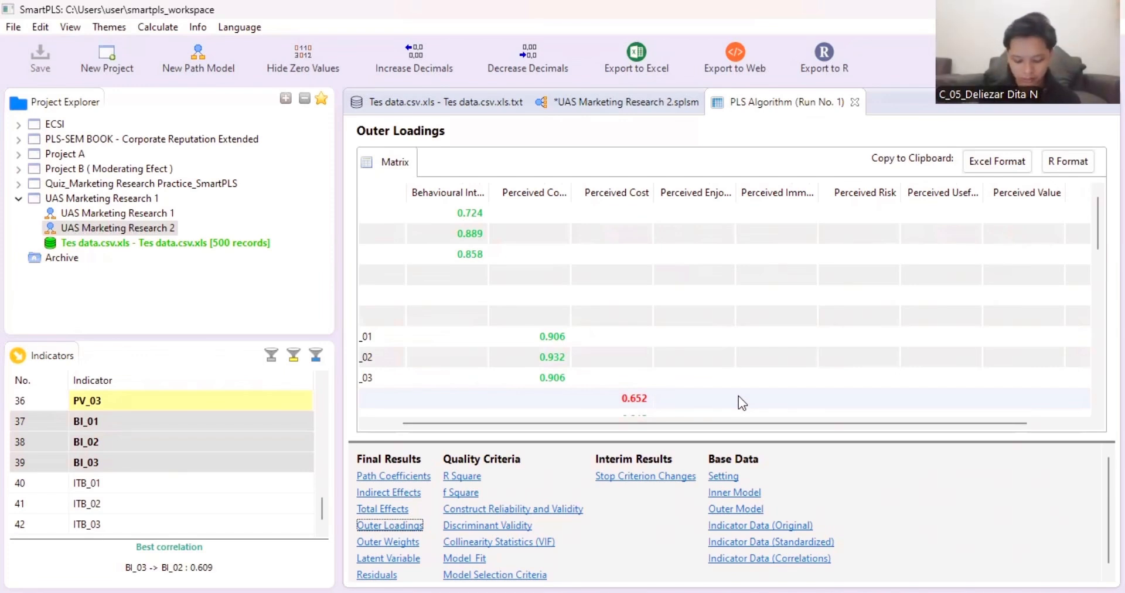
scroll(737, 353, "down", 4)
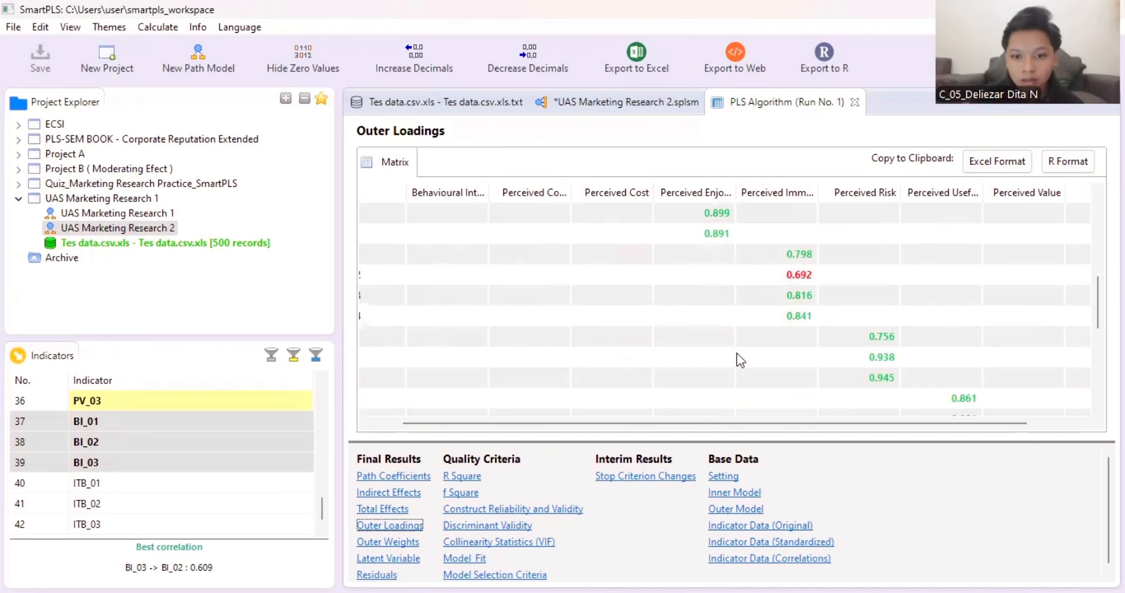
left_click_drag(624, 423, 564, 429)
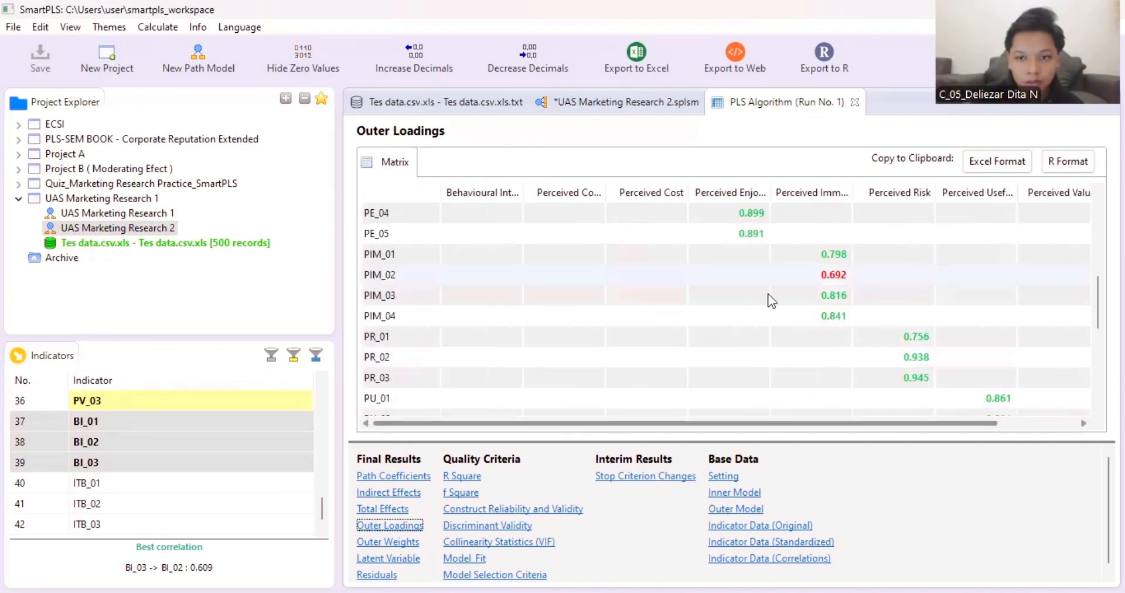
scroll(793, 273, "up", 1)
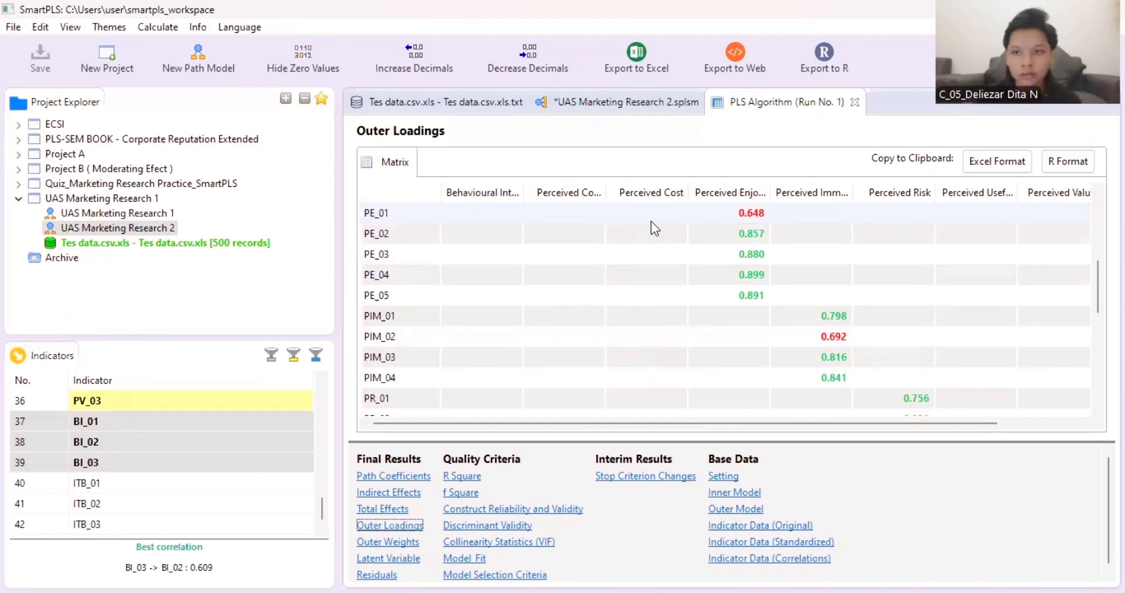
scroll(649, 225, "up", 3)
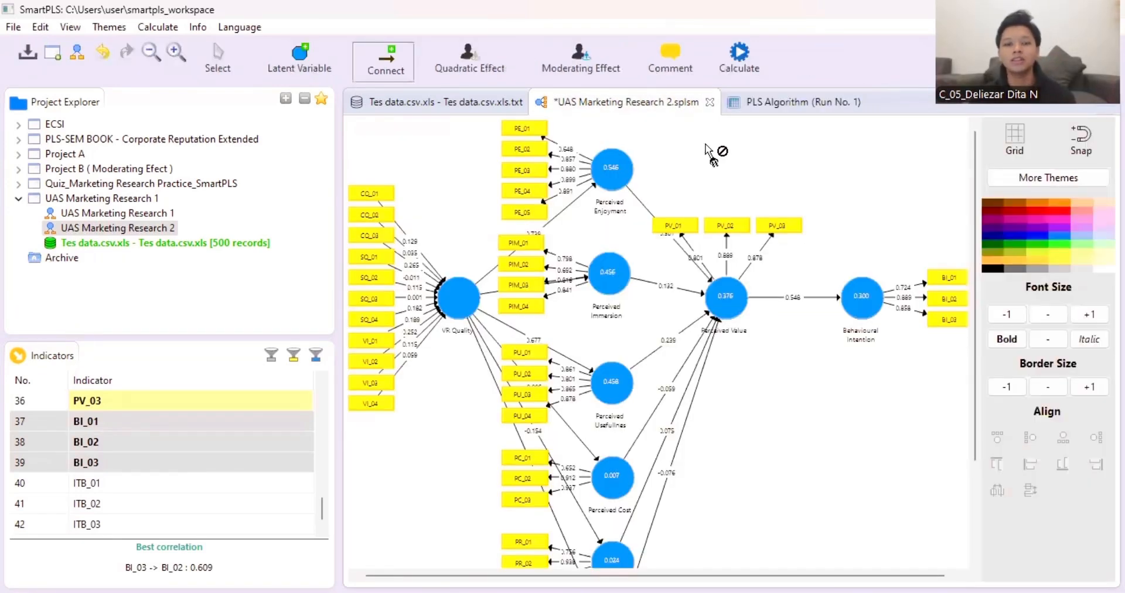
Step: Return to the UAS Marketing Research 2 path model and examine the indicator weights and loadings drawn on the diagram
left_click(681, 110)
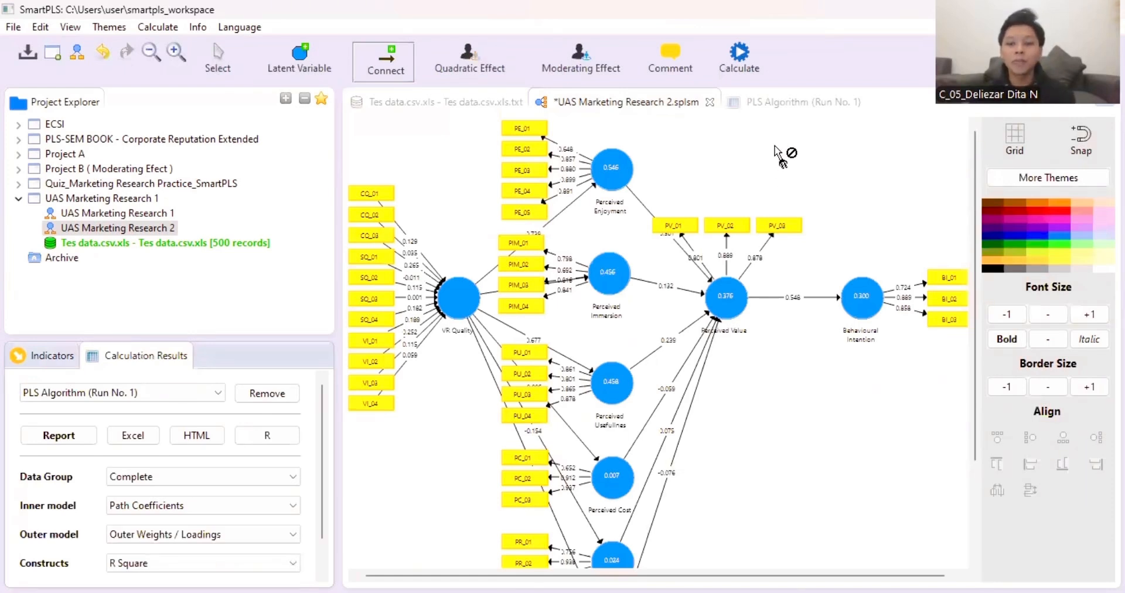
left_click(748, 41)
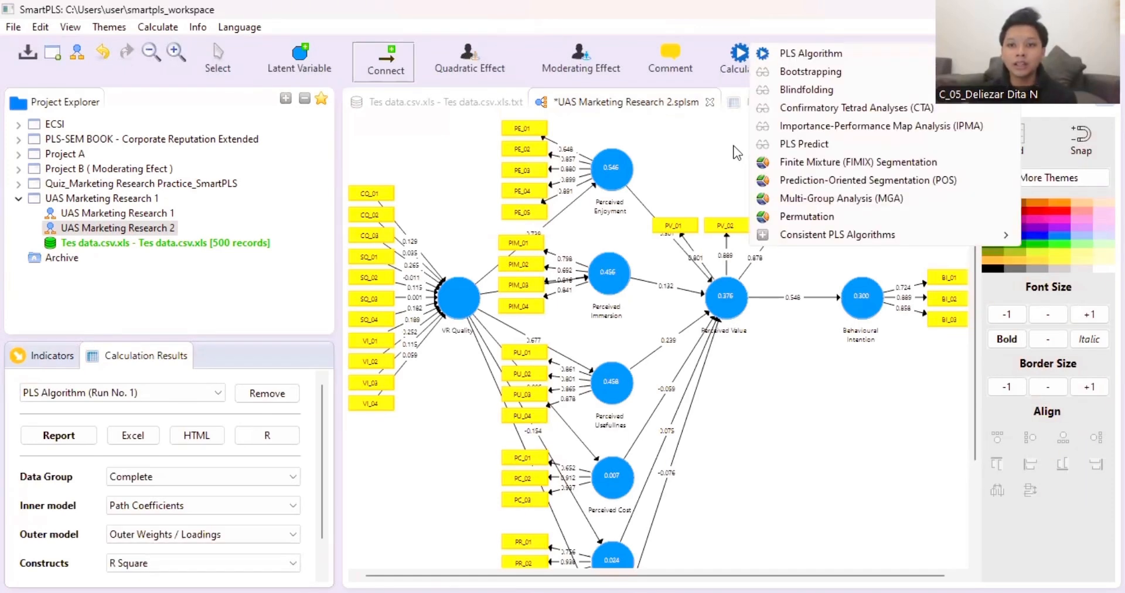
left_click(741, 155)
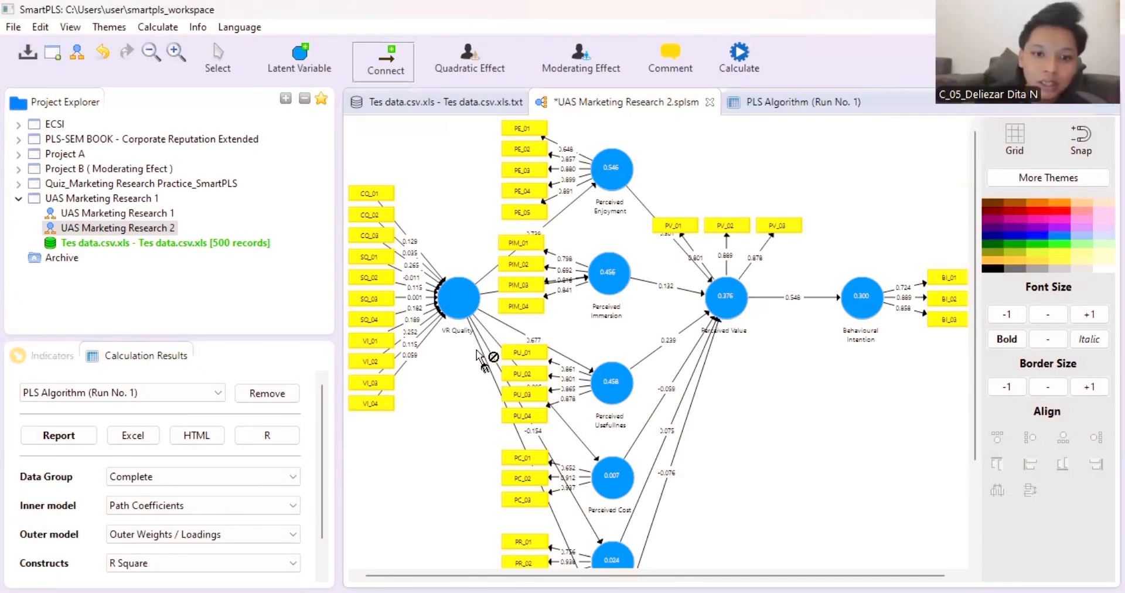
scroll(478, 354, "up", 2)
left_click_drag(679, 575, 518, 550)
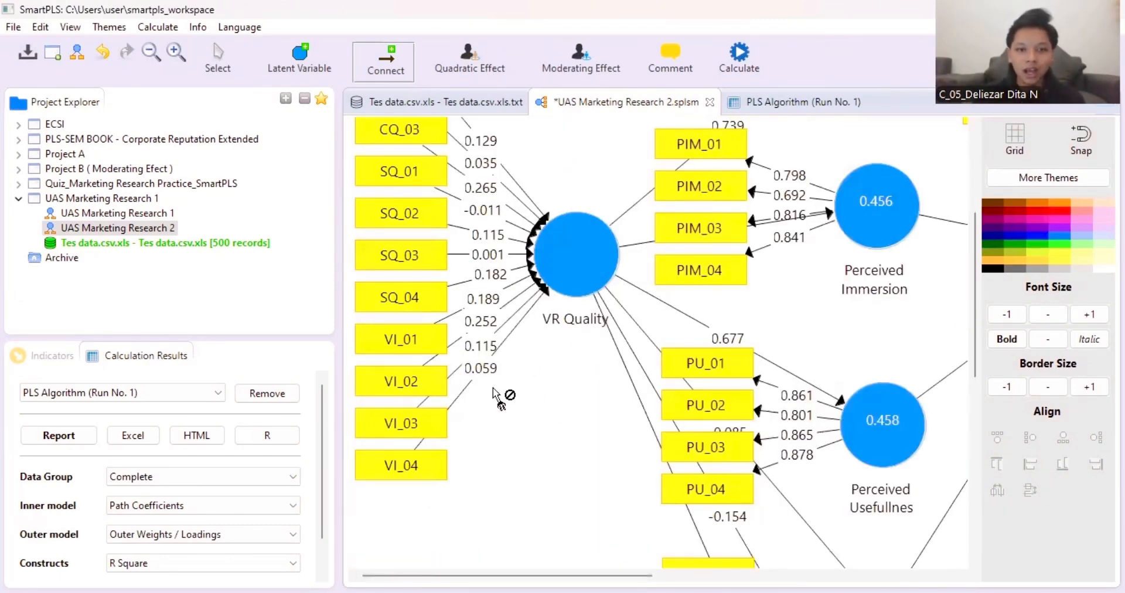
scroll(613, 408, "down", 2)
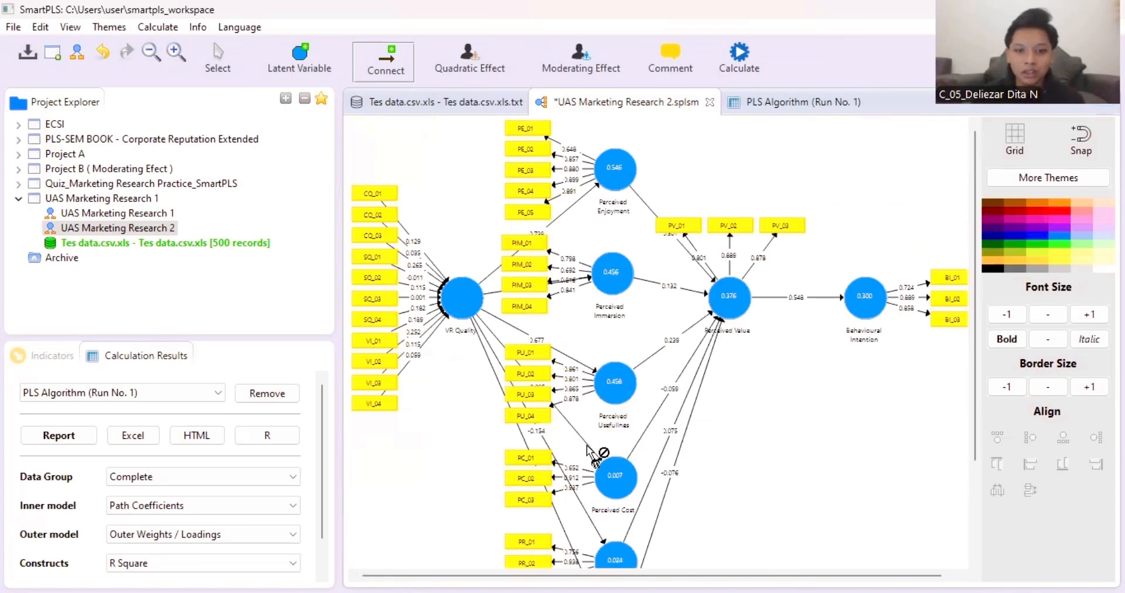
scroll(579, 441, "up", 1)
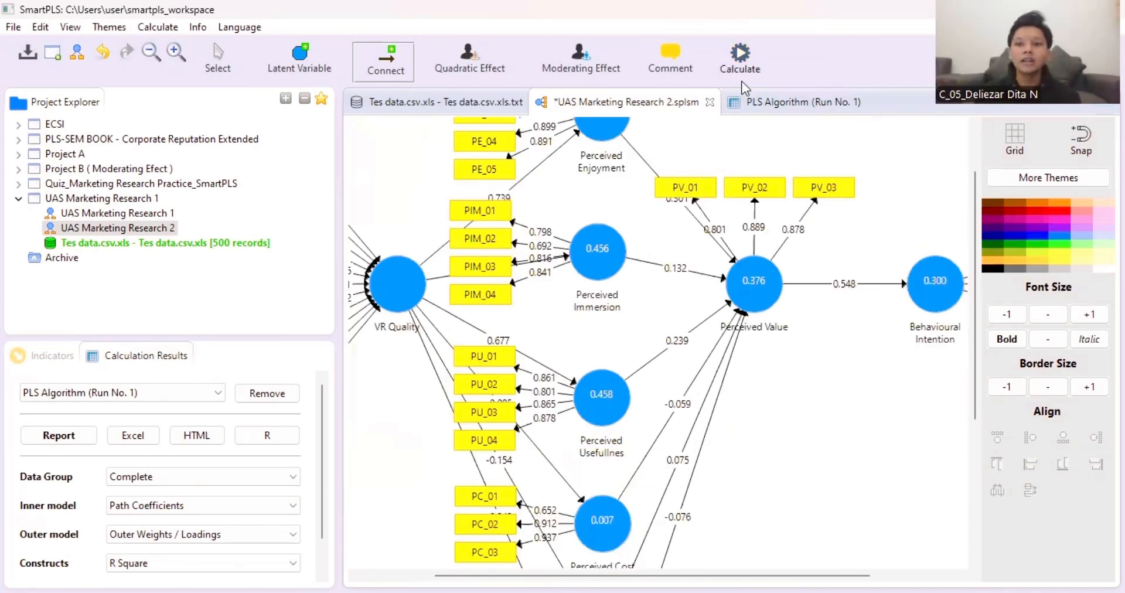
left_click(741, 59)
left_click(822, 487)
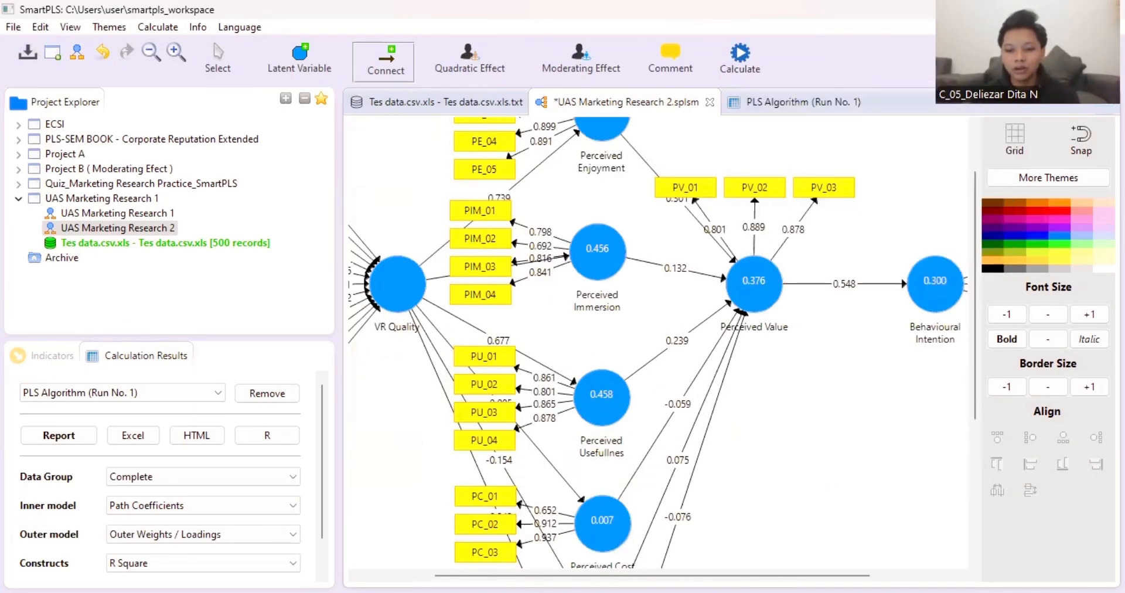
left_click_drag(729, 571, 620, 571)
scroll(590, 369, "up", 2)
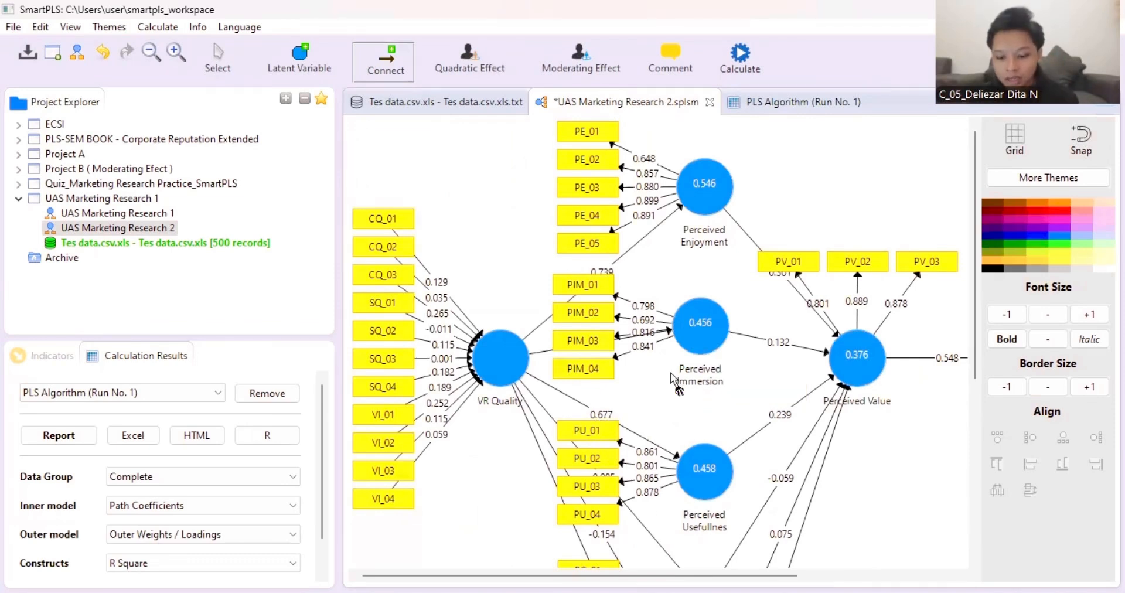
mouse_move(672, 376)
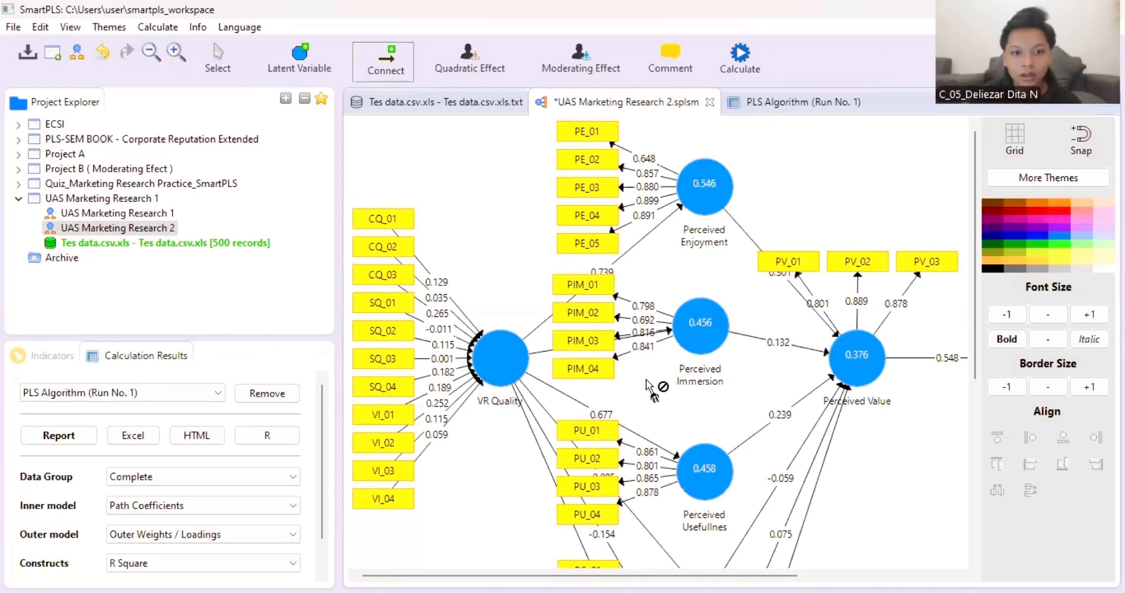
Step: Switch to the Select tool and delete the indicator PC_01 from the Perceived Cost construct
scroll(595, 354, "down", 5)
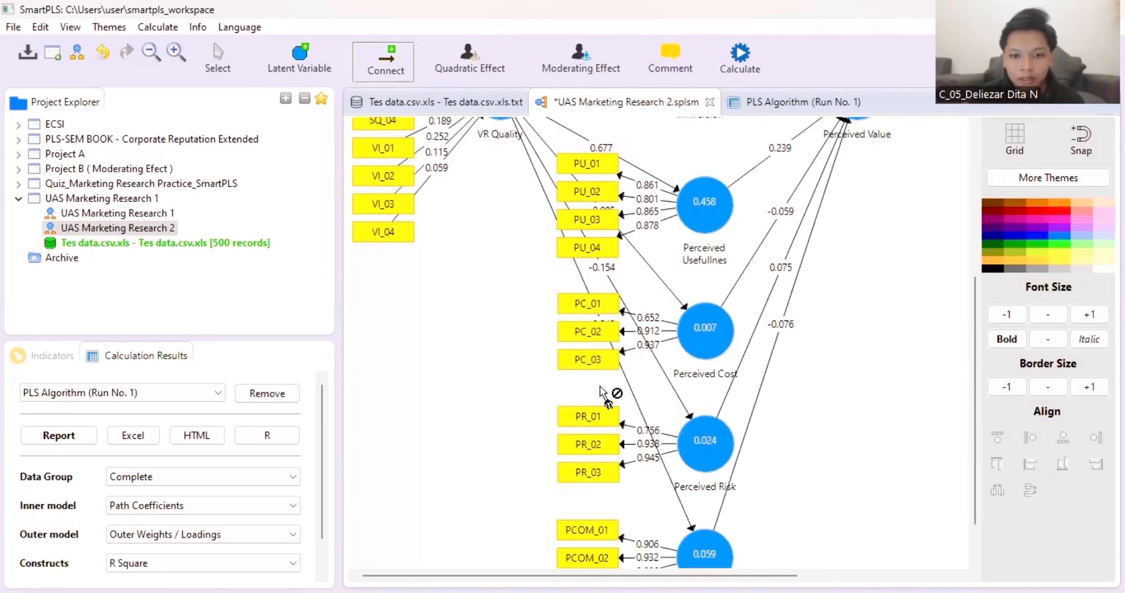
right_click(599, 305)
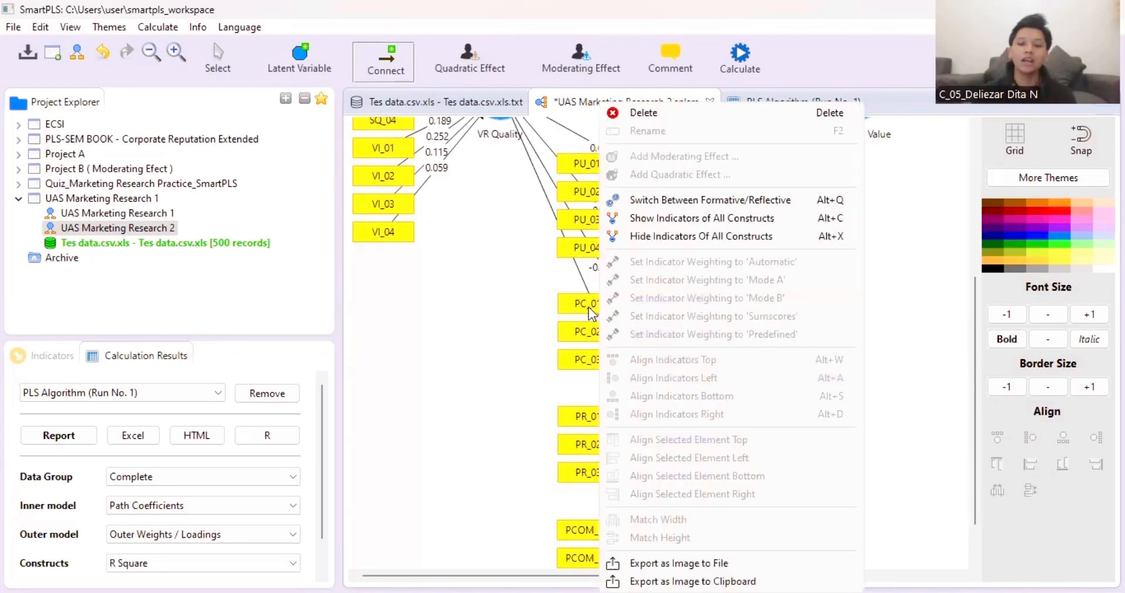
key("Escape")
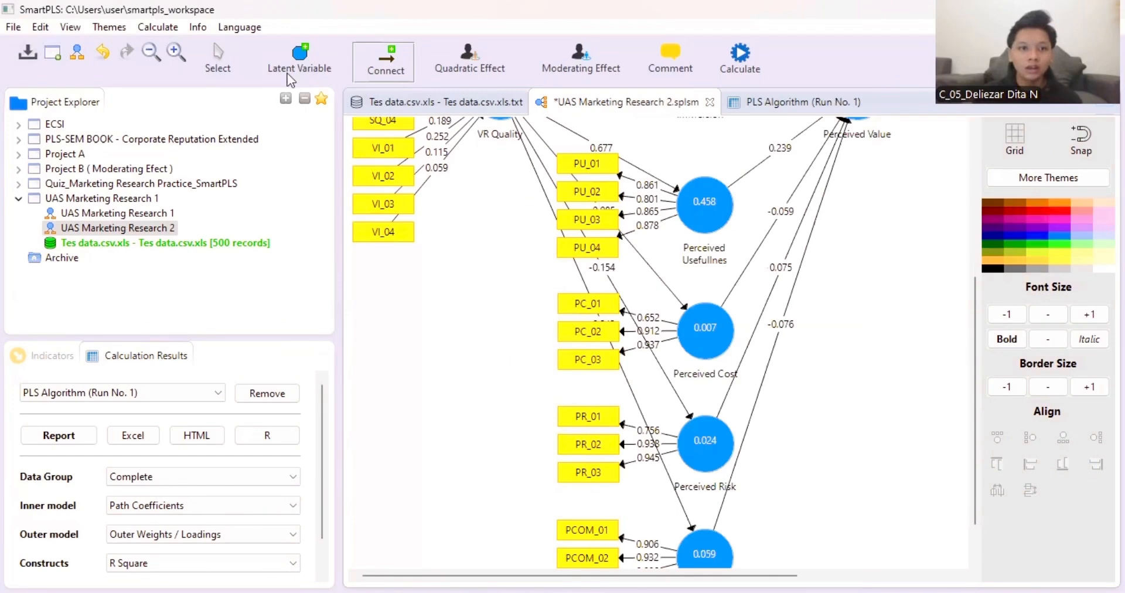
left_click(211, 60)
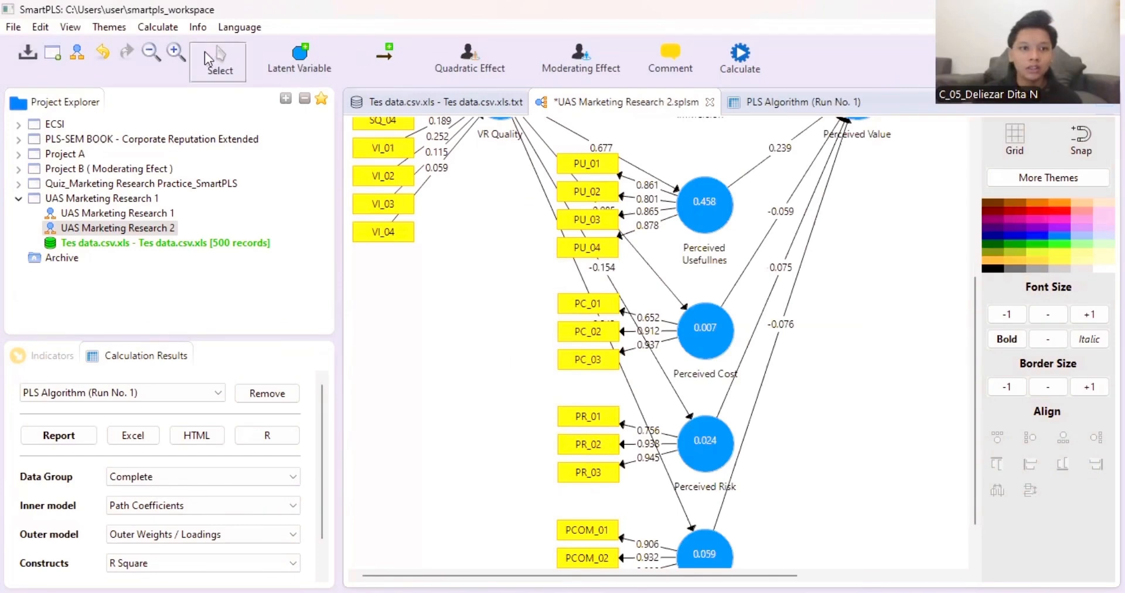
right_click(599, 310)
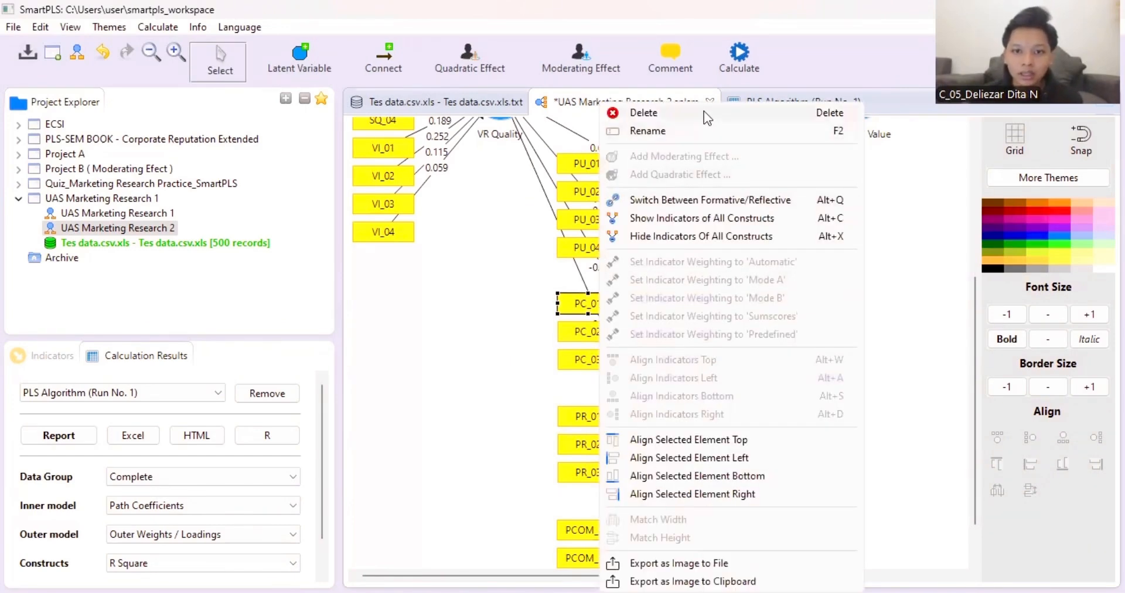
left_click(704, 110)
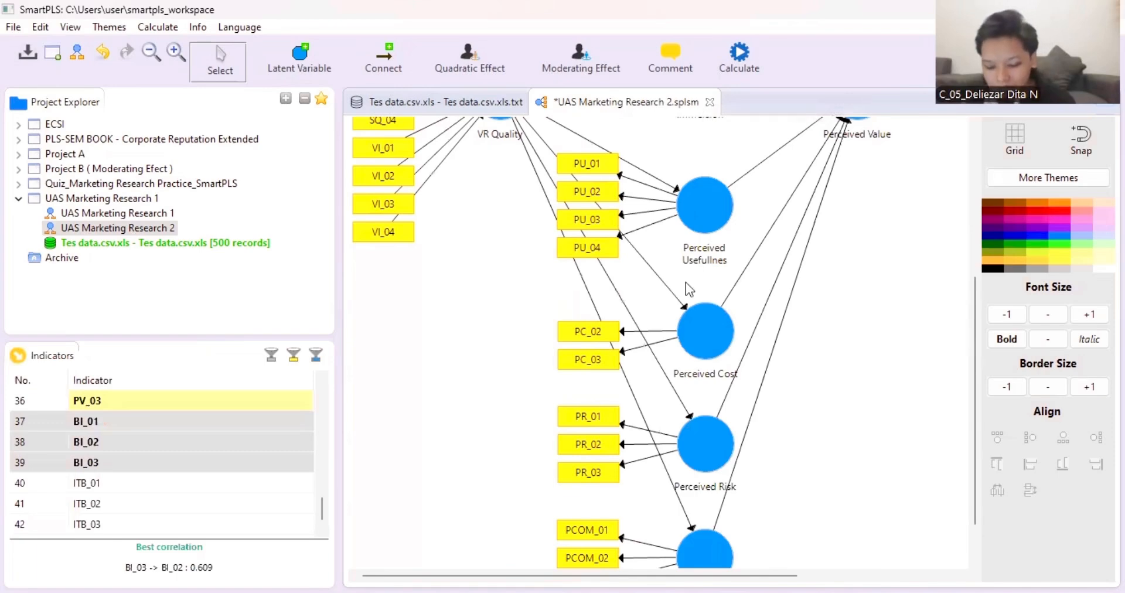
Step: Delete the indicator PE_01 from Perceived Enjoyment and the indicator PIM_02 from Perceived Immersion
scroll(685, 283, "up", 4)
scroll(687, 401, "up", 1)
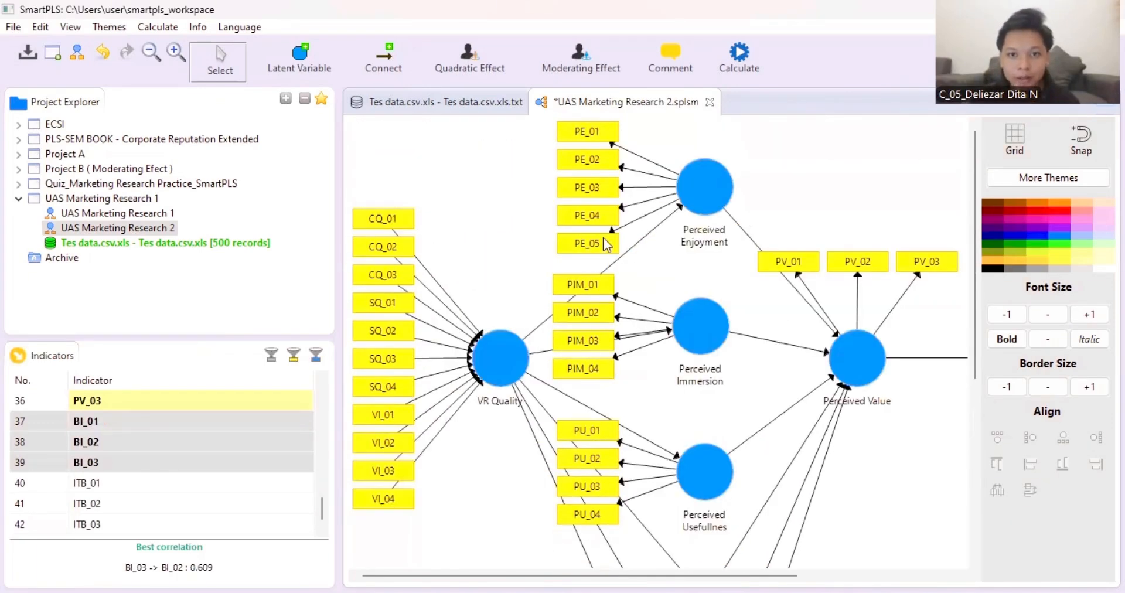
right_click(578, 137)
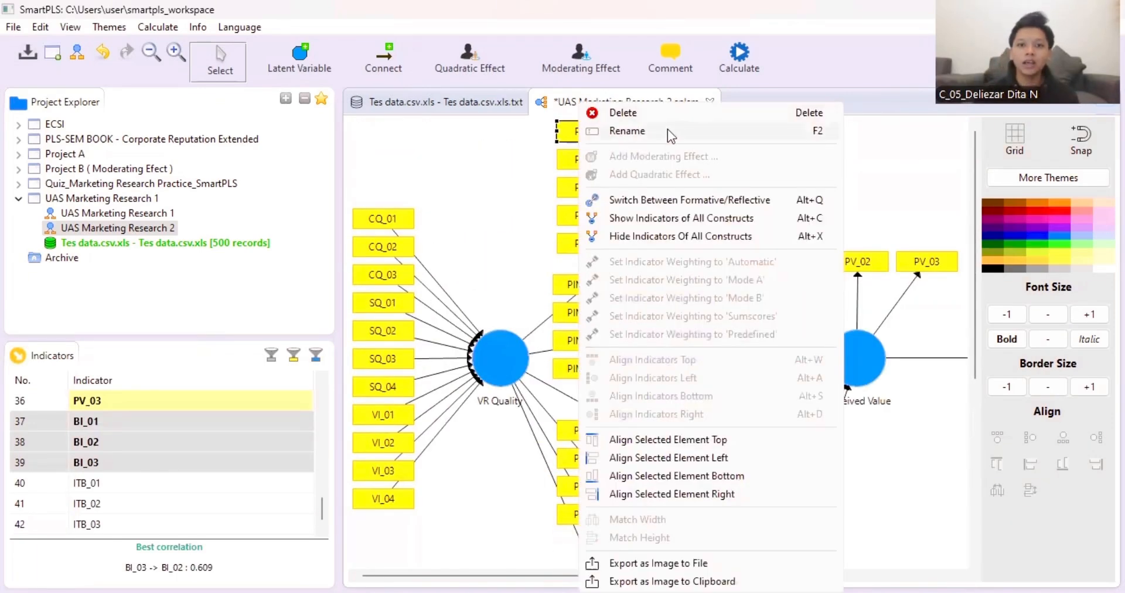
left_click(645, 111)
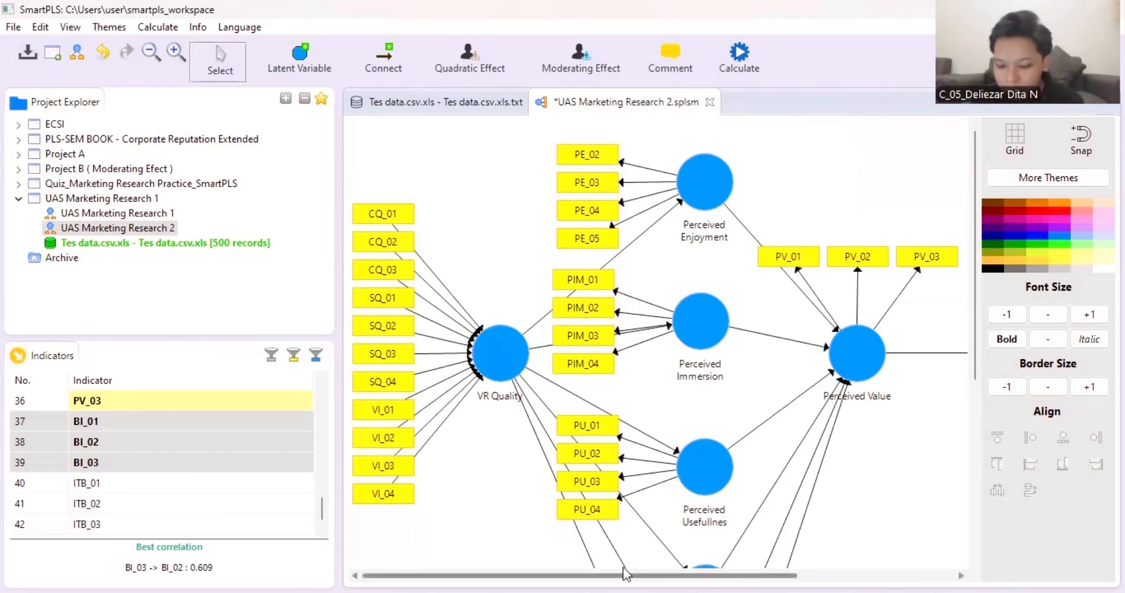
right_click(600, 308)
left_click(726, 110)
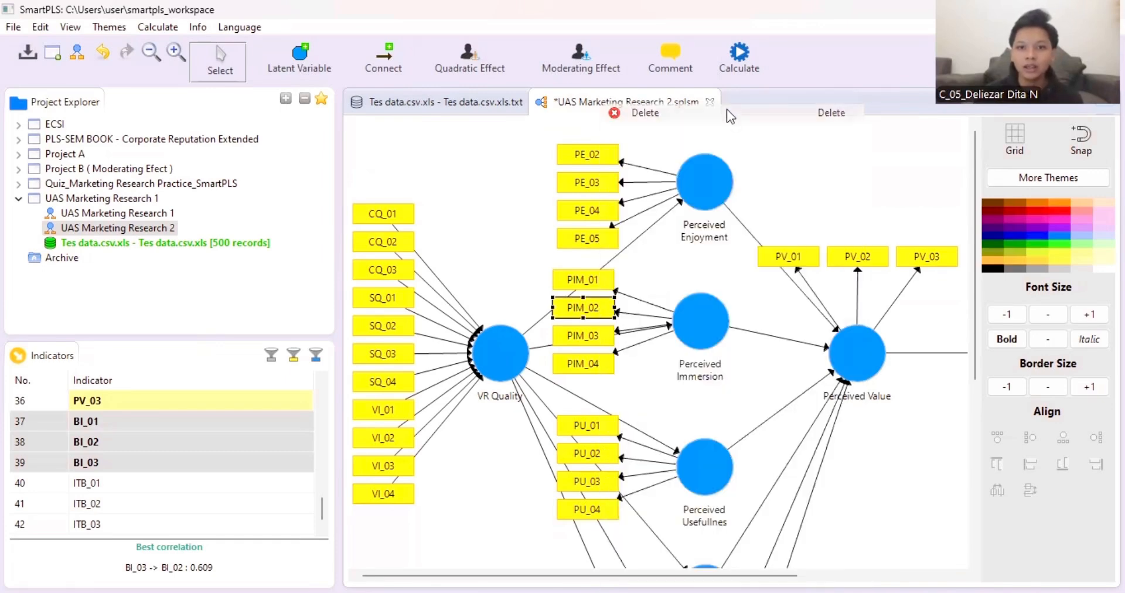
Step: Rerun the PLS Algorithm on the reduced model with the Path weighting scheme, 300 maximum iterations and the full report opening after calculation
scroll(771, 431, "down", 5)
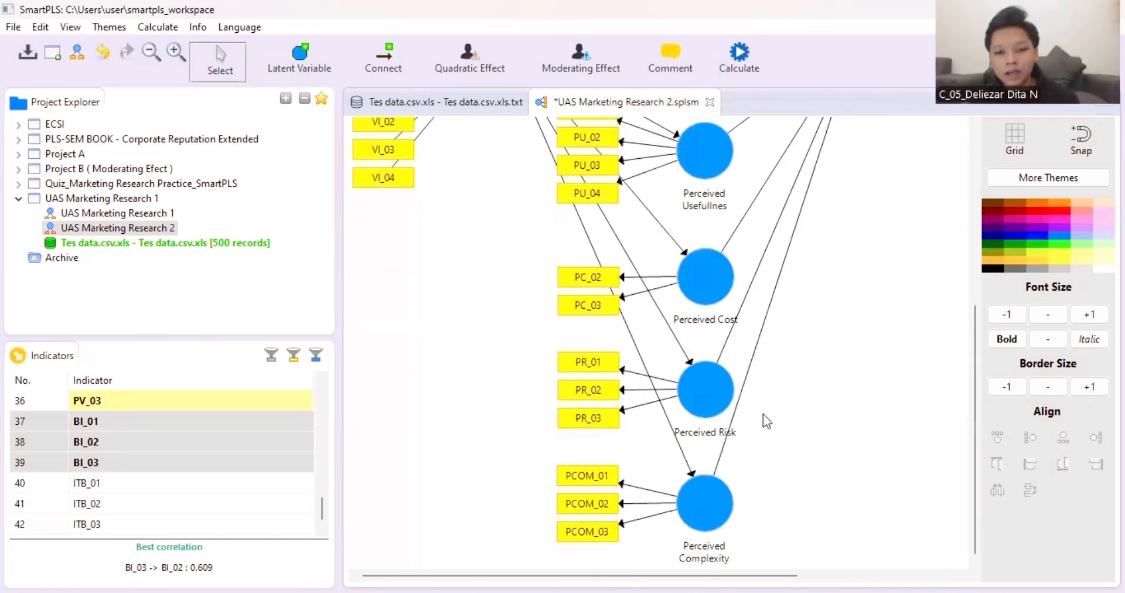
scroll(763, 414, "down", 1)
scroll(604, 482, "up", 1)
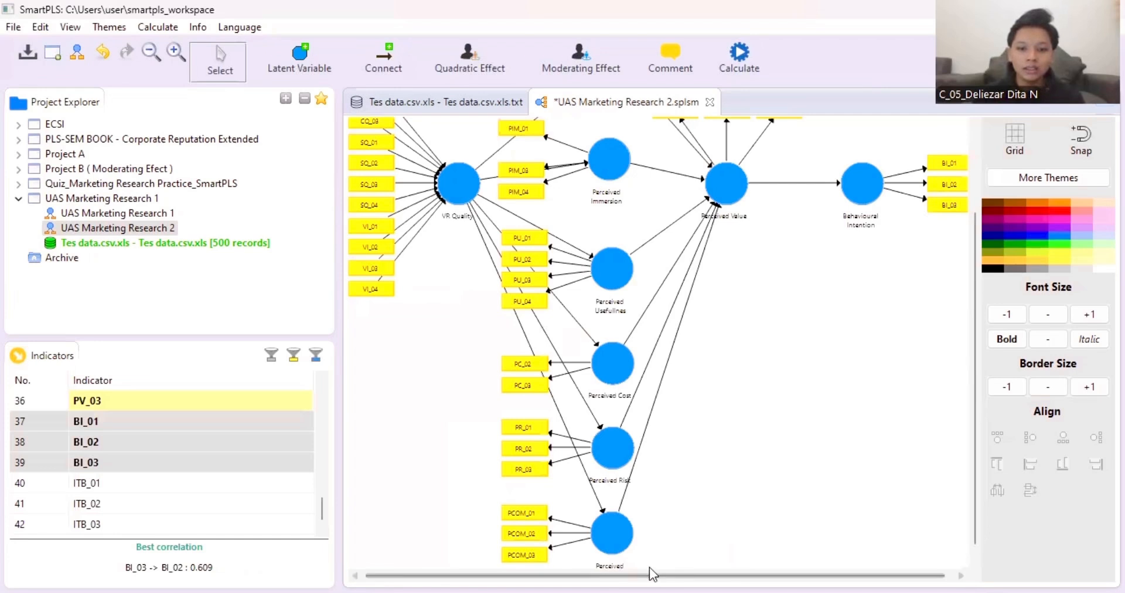
scroll(648, 290, "up", 1)
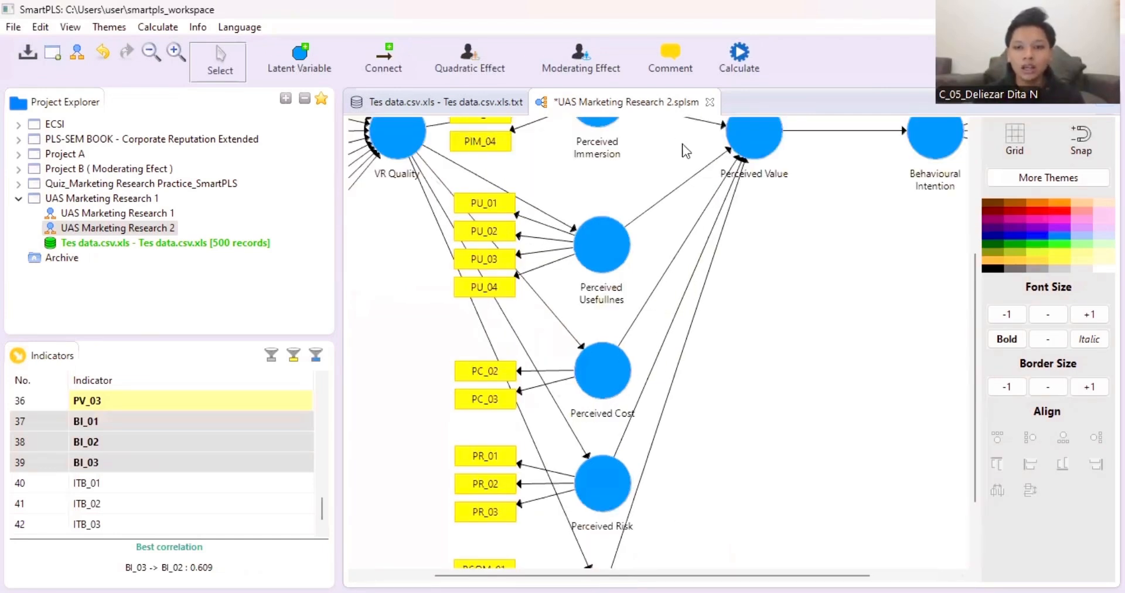
left_click(753, 57)
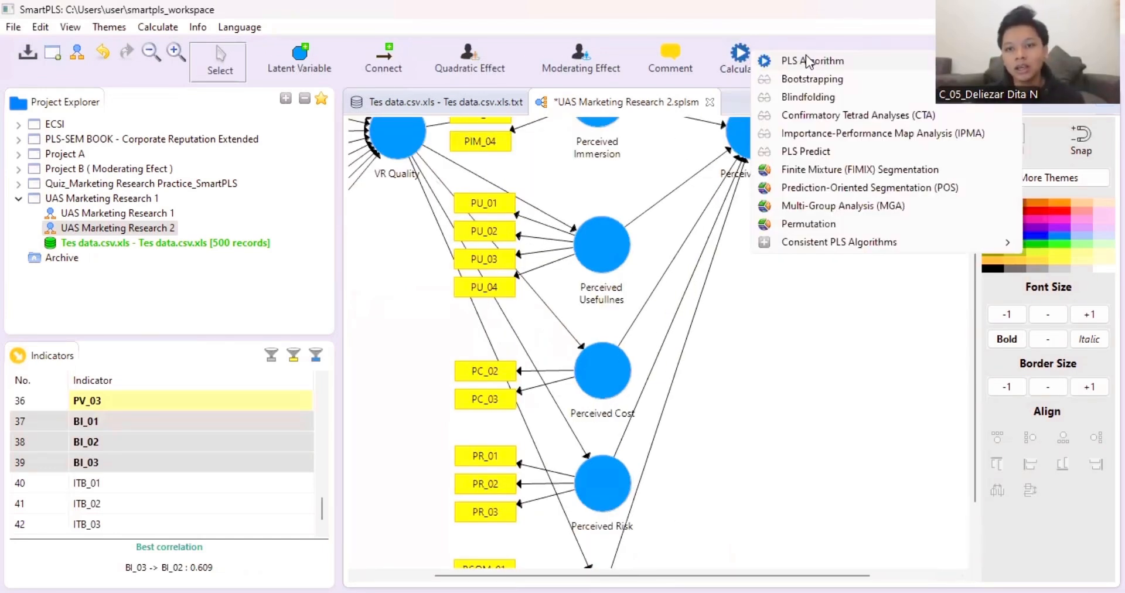
left_click(752, 57)
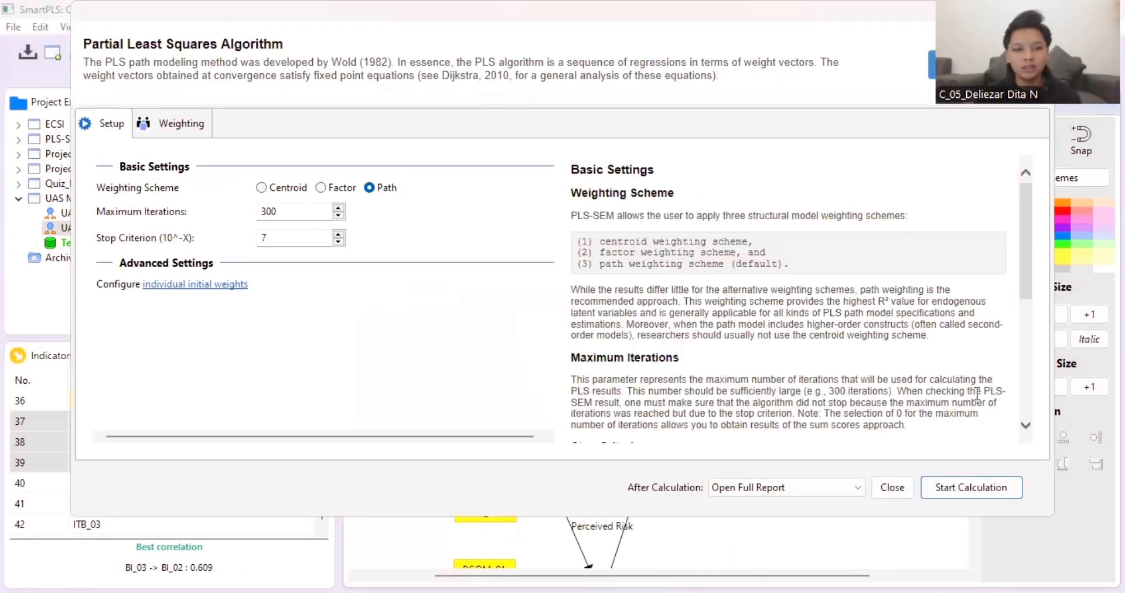
left_click(1000, 494)
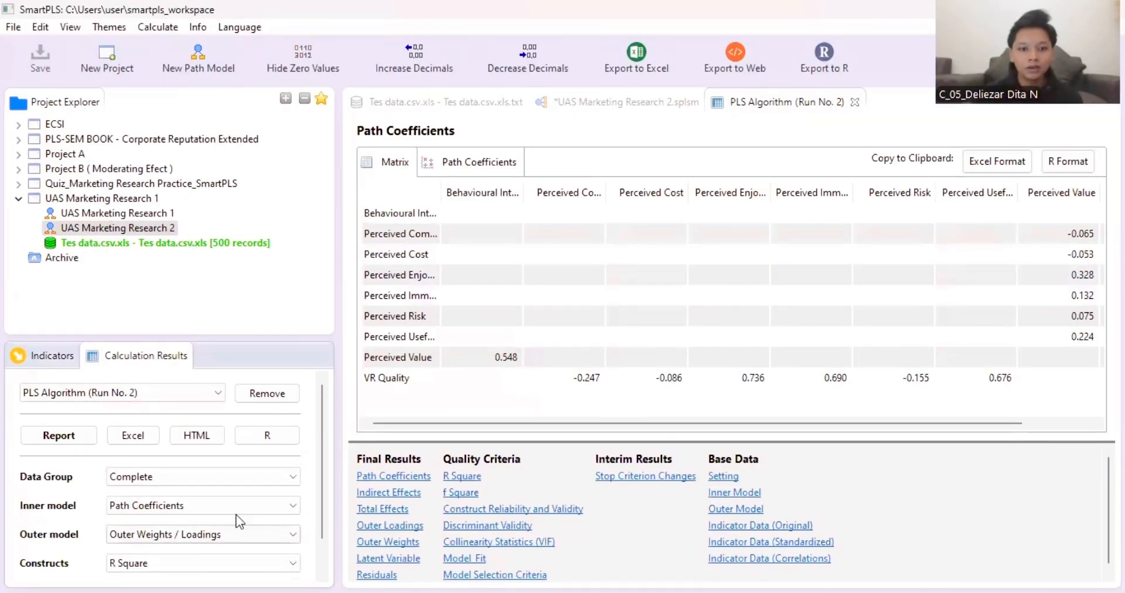
Step: Show the Outer Loadings matrix of the new run and look through the loadings of all remaining indicators
left_click(404, 529)
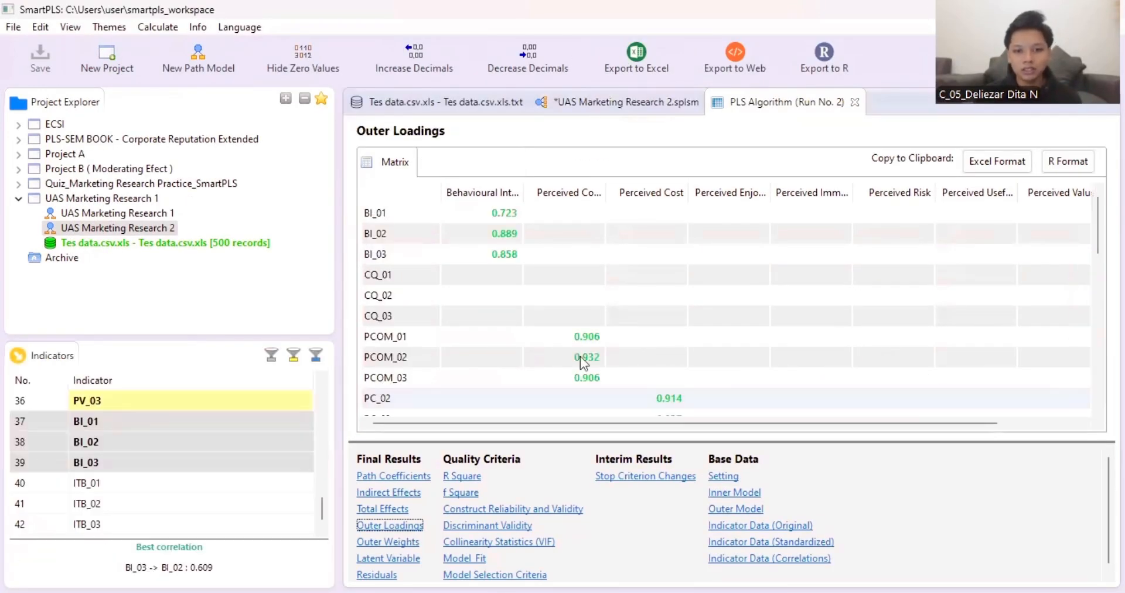
scroll(617, 312, "down", 8)
scroll(841, 368, "down", 2)
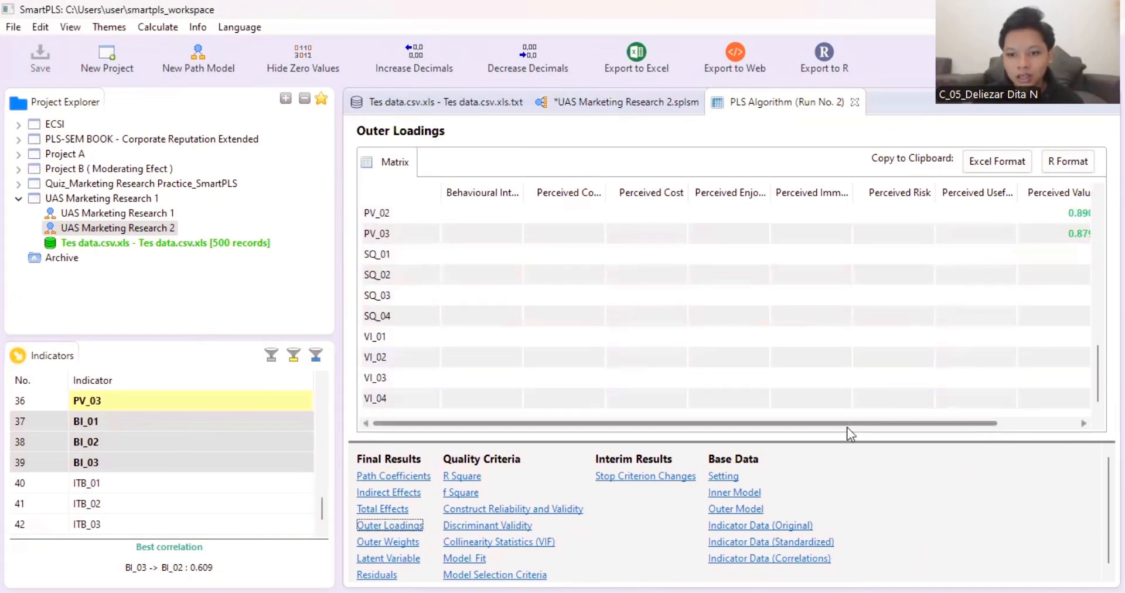
left_click_drag(846, 423, 975, 420)
scroll(800, 374, "up", 5)
scroll(800, 374, "up", 5)
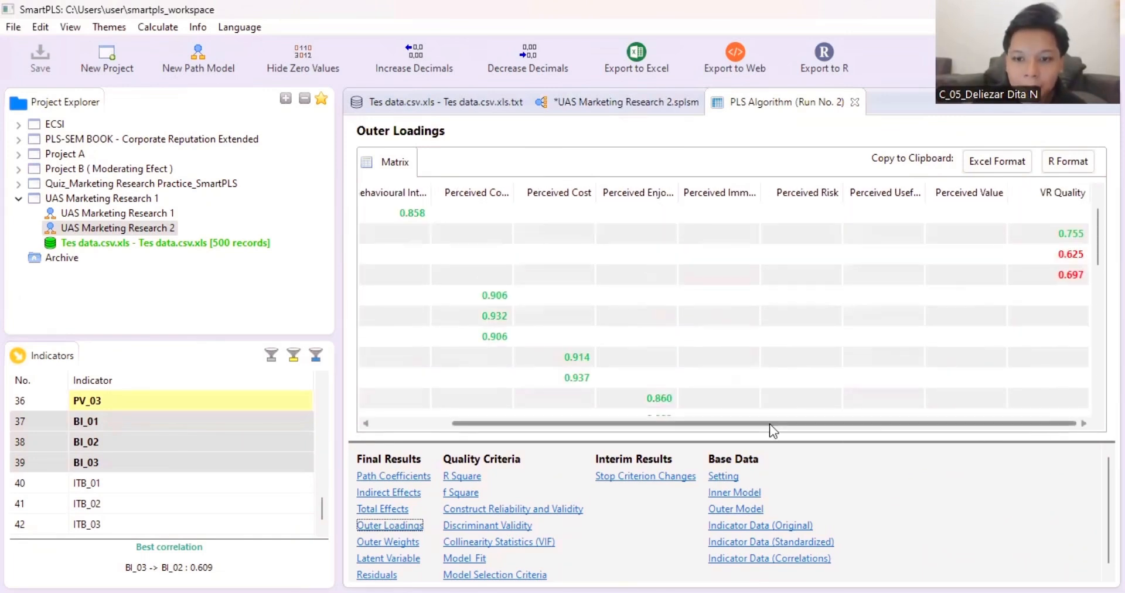
Step: Examine the VR Quality outer loadings for the CQ, SQ and VI indicators and compare them with the other constructs' loadings
left_click_drag(769, 423, 666, 391)
left_click_drag(836, 424, 923, 335)
scroll(923, 335, "down", 4)
scroll(932, 316, "down", 3)
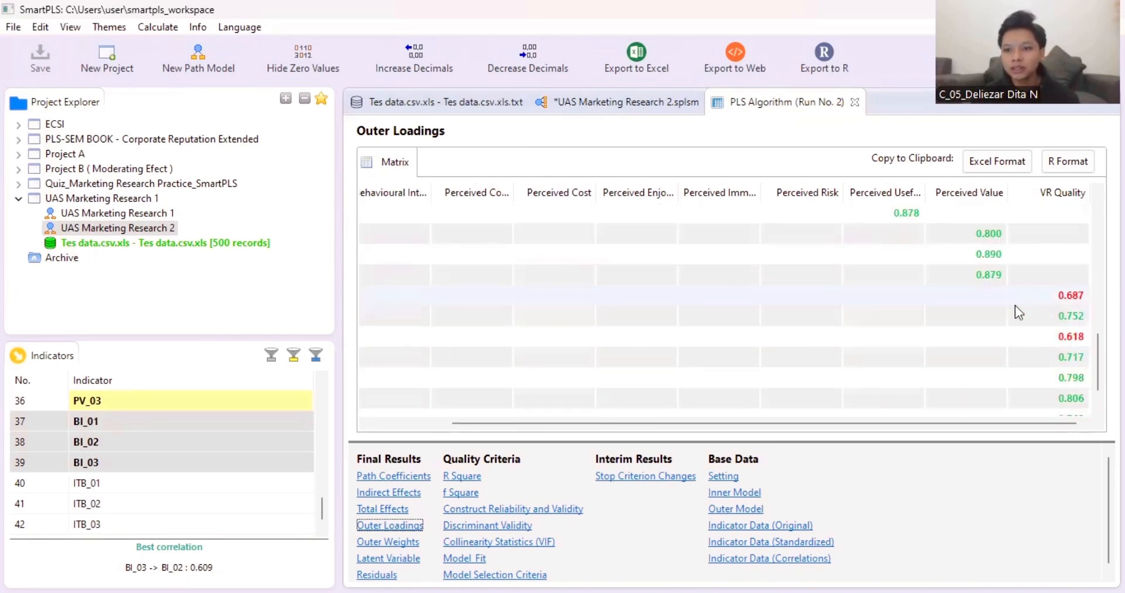
scroll(1017, 316, "up", 7)
scroll(1019, 330, "down", 4)
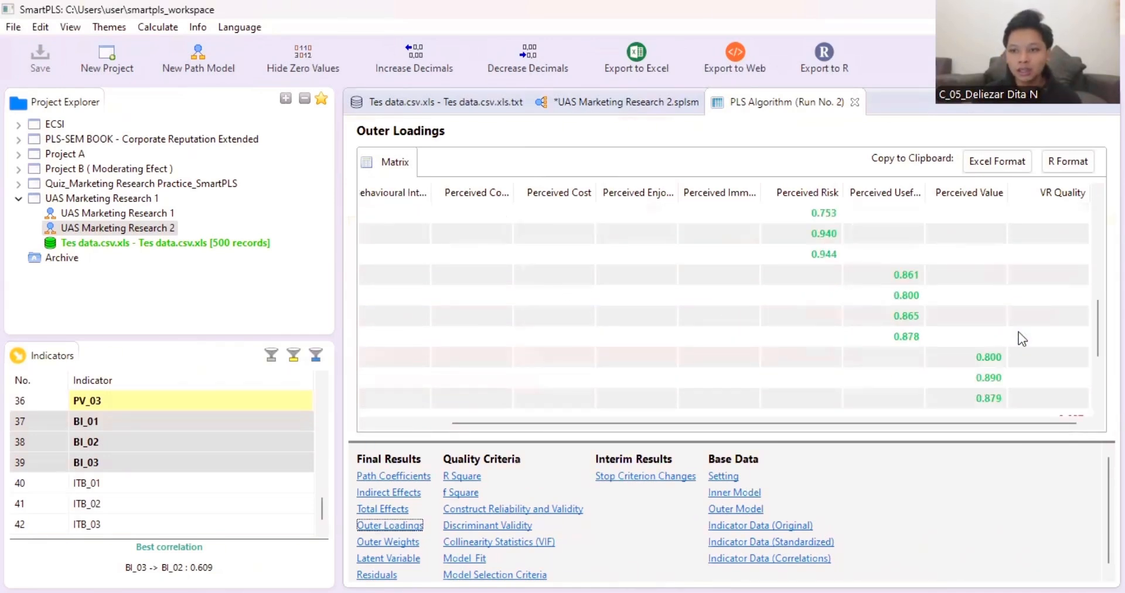
scroll(1018, 335, "up", 4)
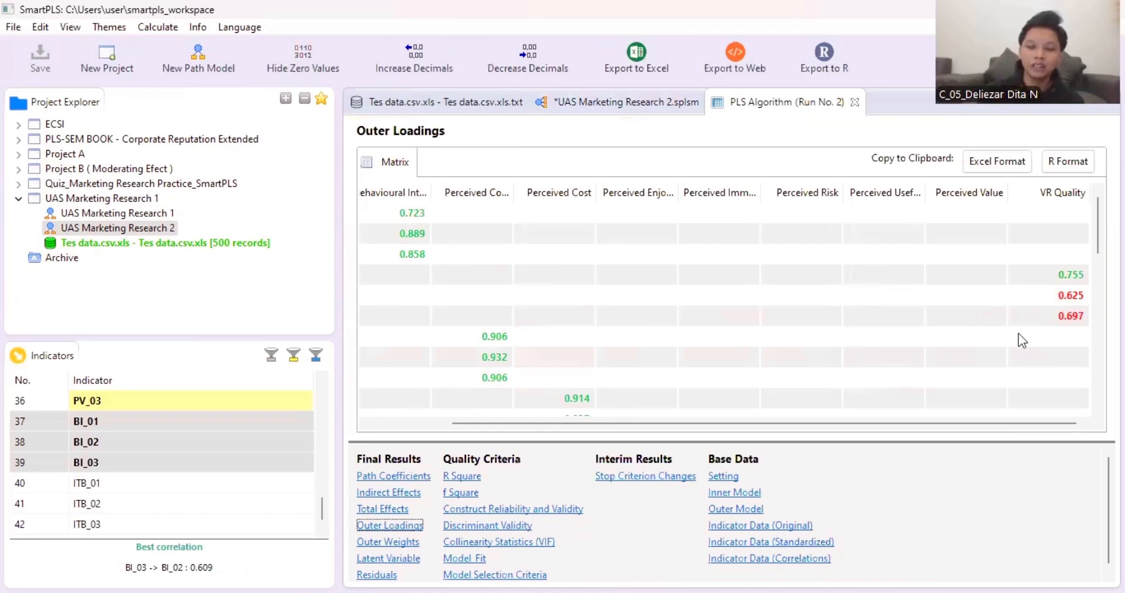
scroll(950, 351, "down", 4)
left_click_drag(885, 423, 768, 430)
scroll(694, 373, "up", 5)
scroll(642, 357, "down", 10)
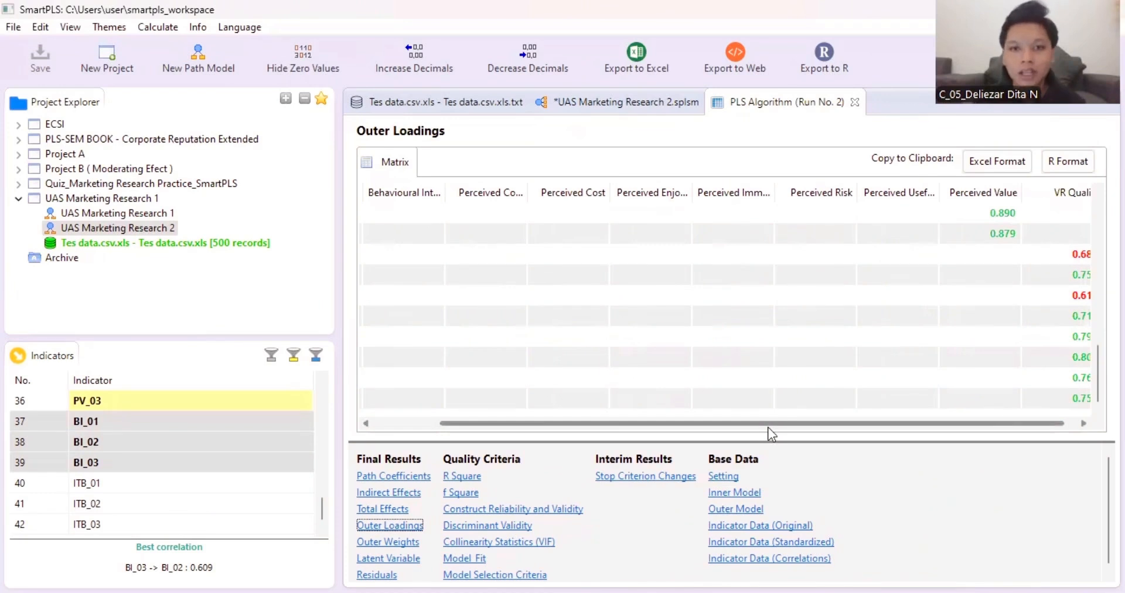